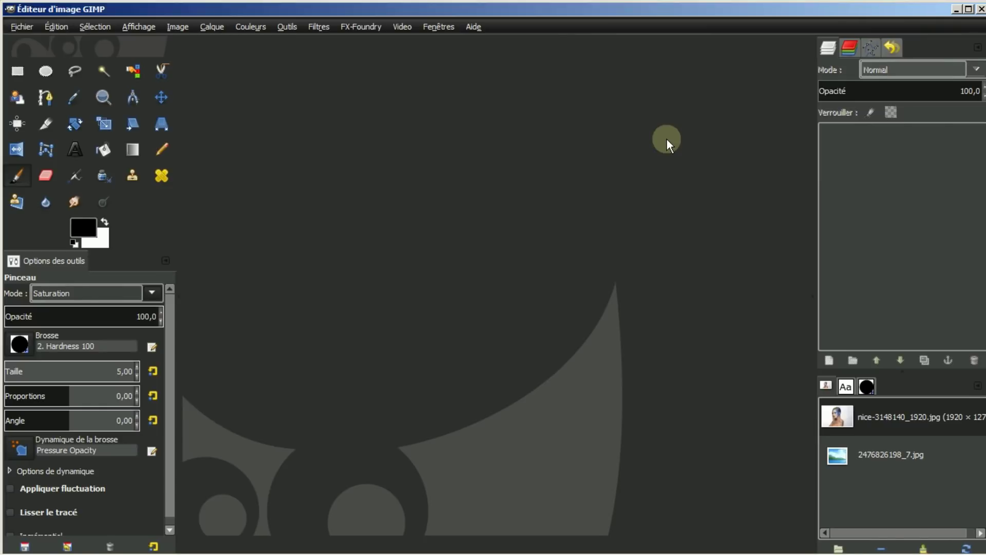
Open the nice-3148140_1920 portrait and add an alpha channel to its layer.
{"action": "double_click", "coordinate": [880, 413]}
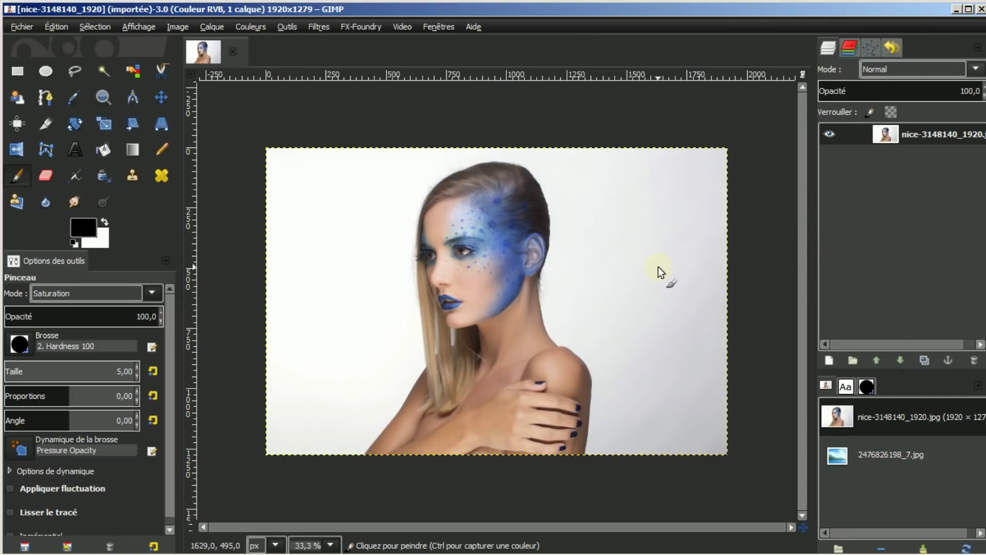
{"action": "right_click", "coordinate": [941, 138]}
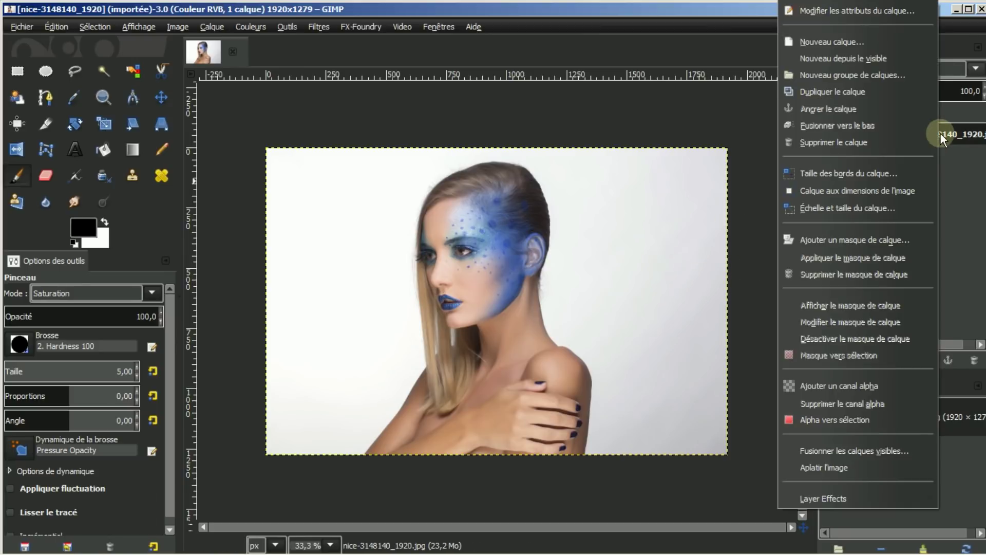
{"action": "left_click", "coordinate": [828, 385]}
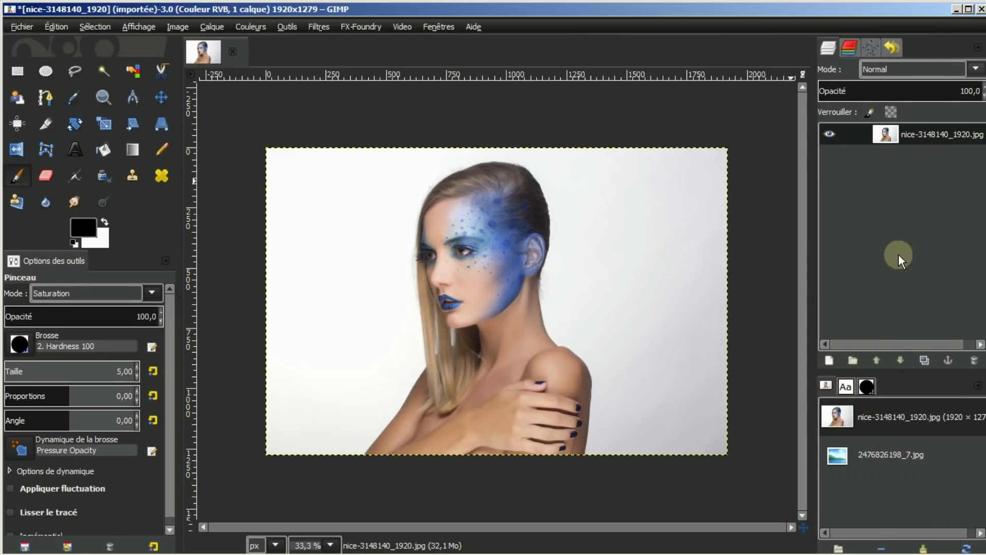
Duplicate the portrait layer and rename the copy détourage.
{"action": "left_click", "coordinate": [925, 359]}
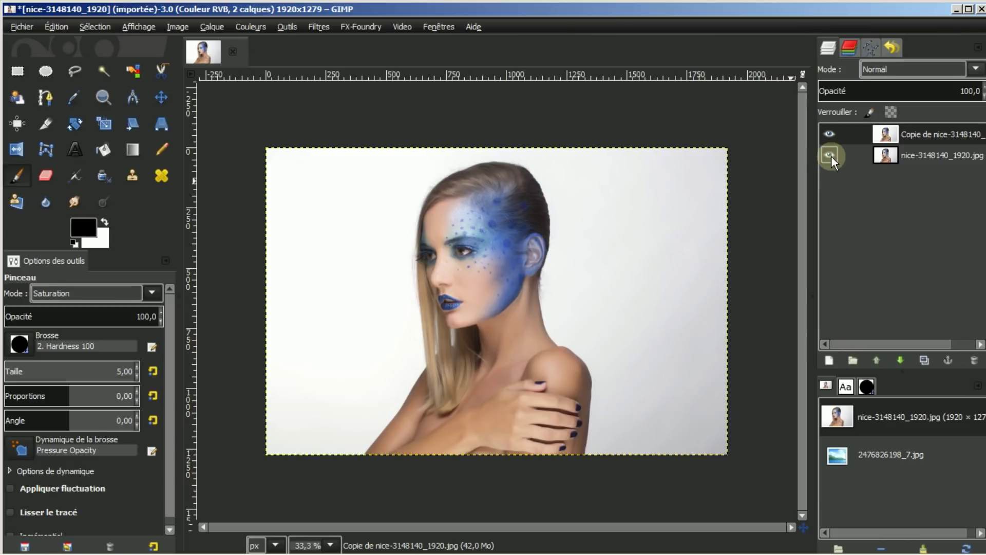
{"action": "left_click", "coordinate": [944, 133]}
{"action": "double_click", "coordinate": [928, 132]}
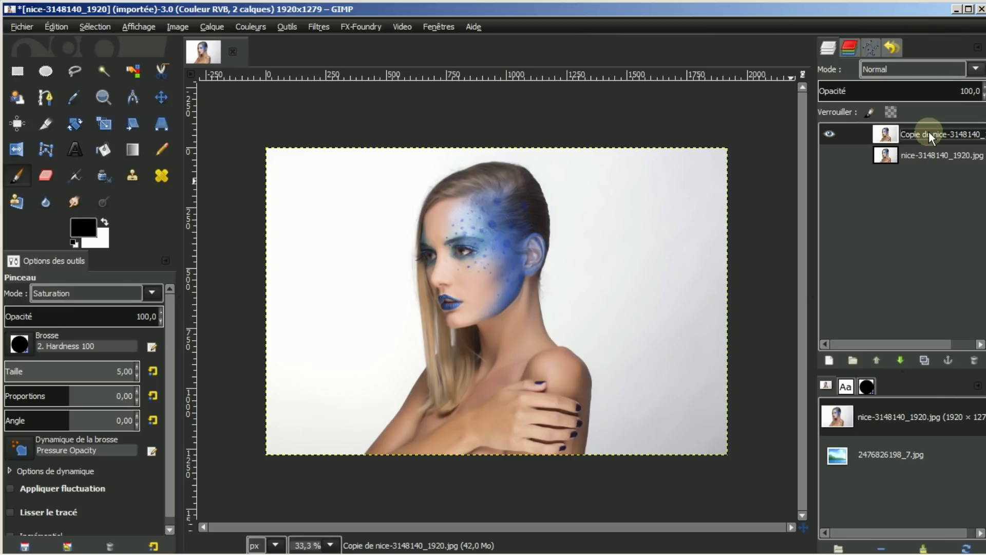
{"action": "type", "text": "détourage"}
{"action": "key", "text": "Return"}
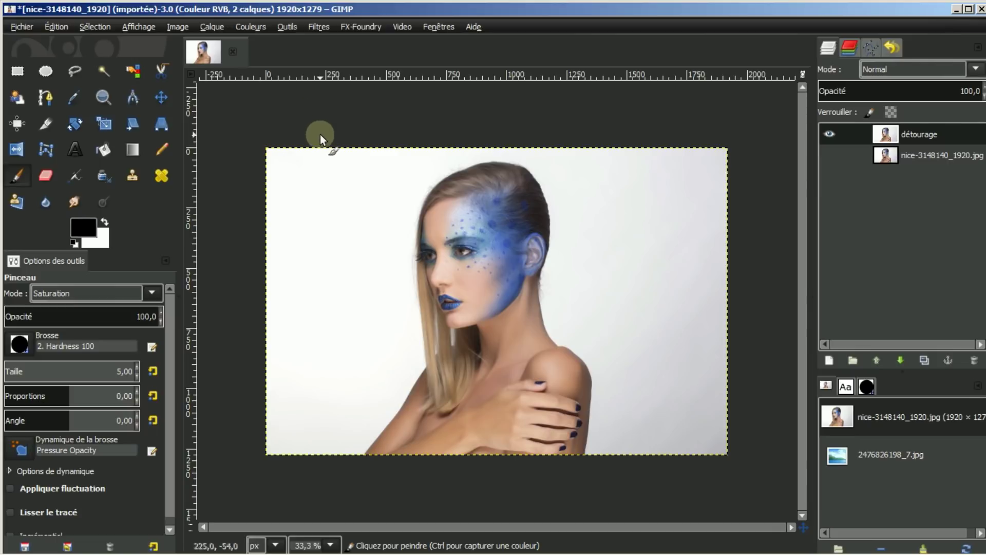
{"action": "left_click", "coordinate": [73, 70]}
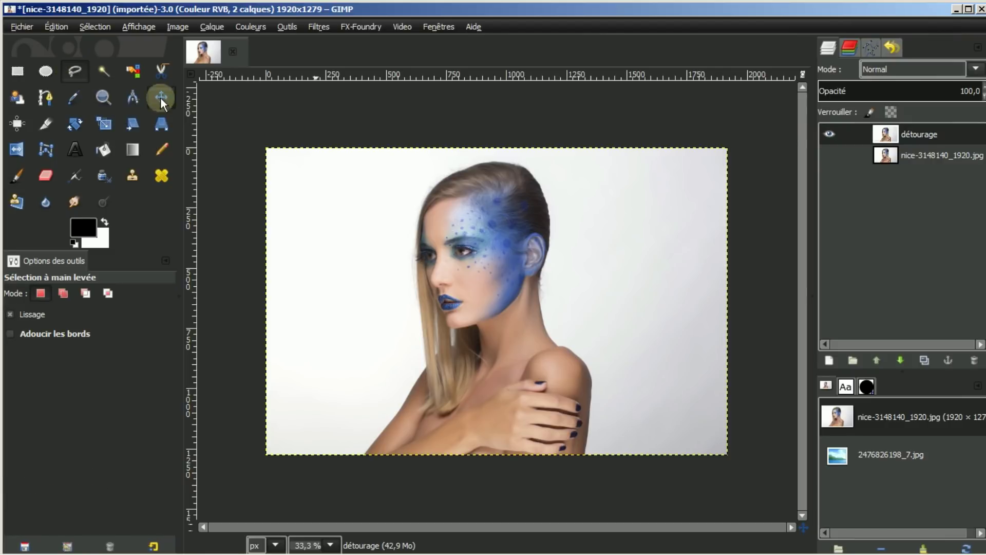
{"action": "left_click", "coordinate": [436, 187]}
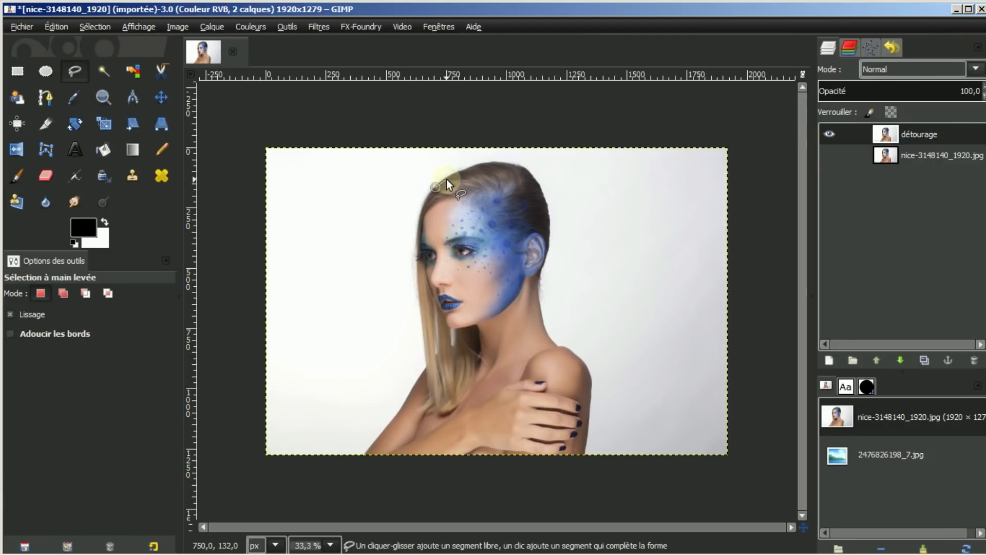
{"action": "left_click", "coordinate": [458, 172]}
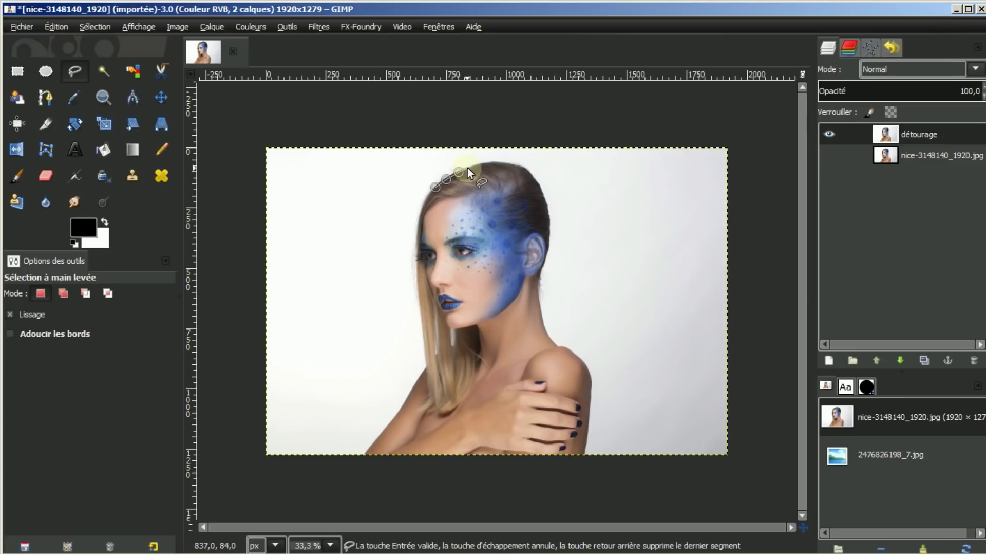
{"action": "left_click", "coordinate": [467, 167]}
{"action": "left_click", "coordinate": [479, 163]}
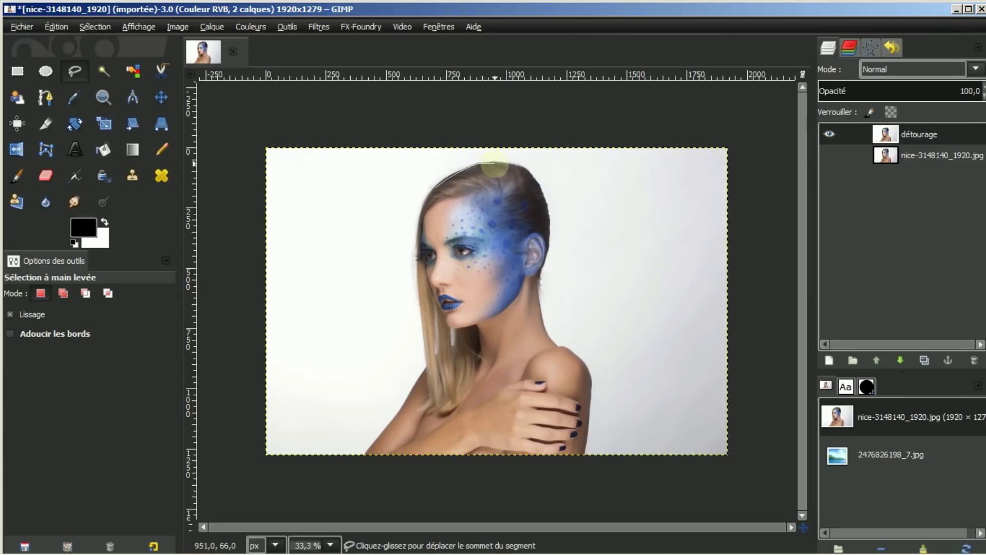
{"action": "left_click", "coordinate": [503, 175]}
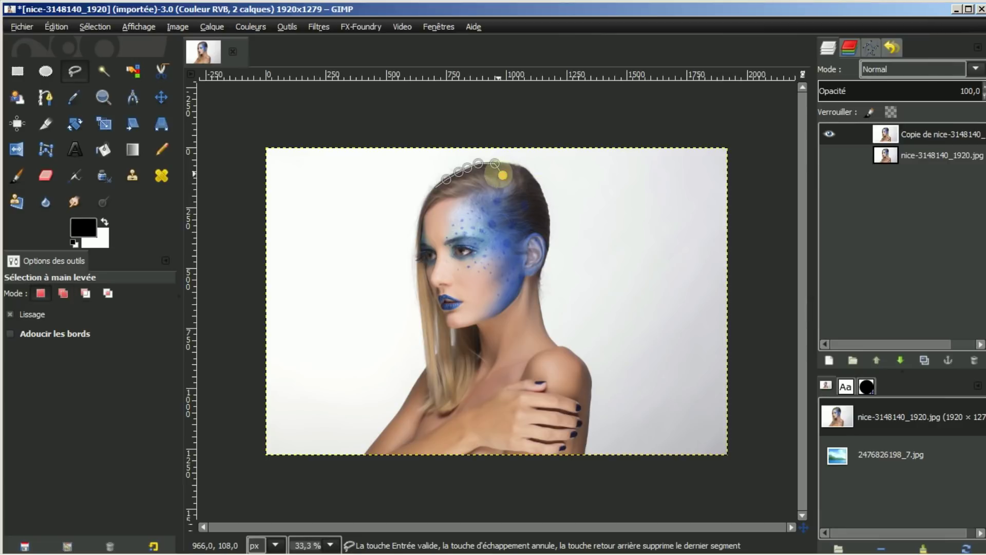
{"action": "left_click", "coordinate": [435, 186]}
{"action": "key", "text": "Return"}
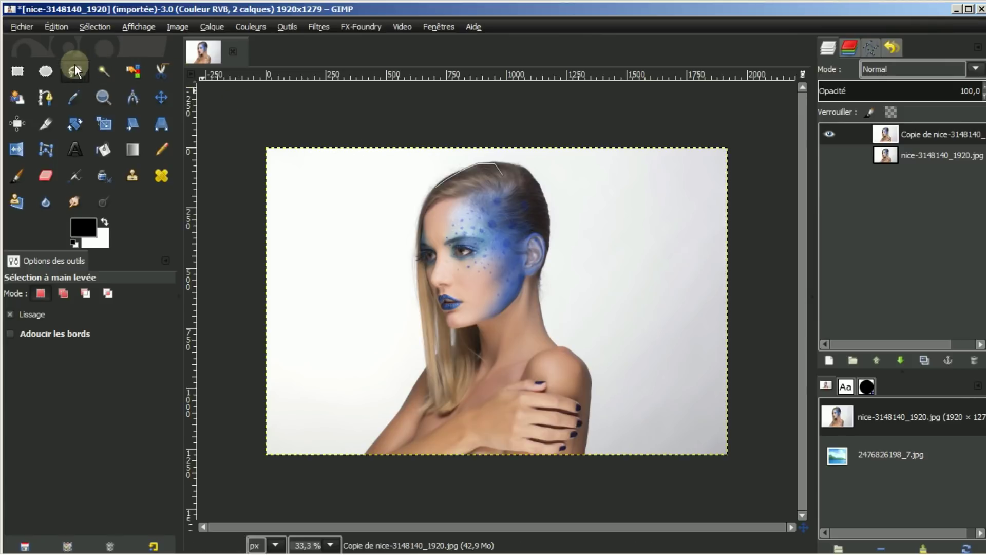
{"action": "left_click", "coordinate": [477, 163]}
{"action": "left_click", "coordinate": [494, 163]}
{"action": "left_click", "coordinate": [503, 175]}
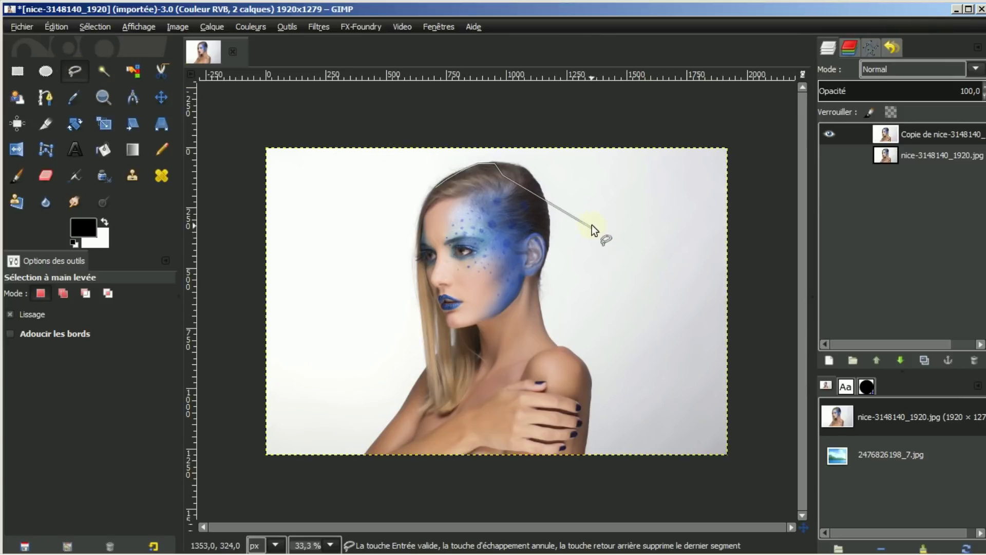
{"action": "left_click", "coordinate": [536, 192]}
{"action": "key", "text": "BackSpace"}
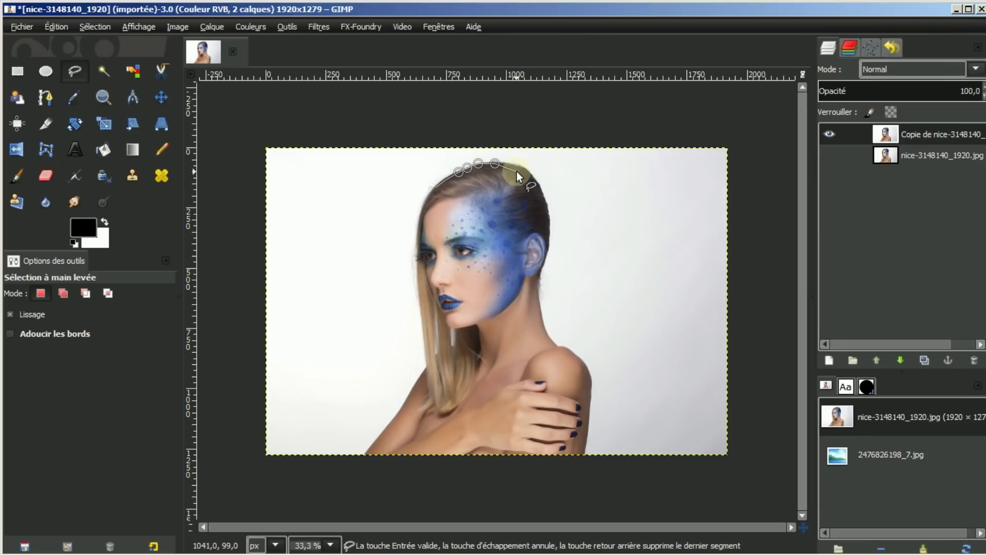
{"action": "key", "text": "BackSpace"}
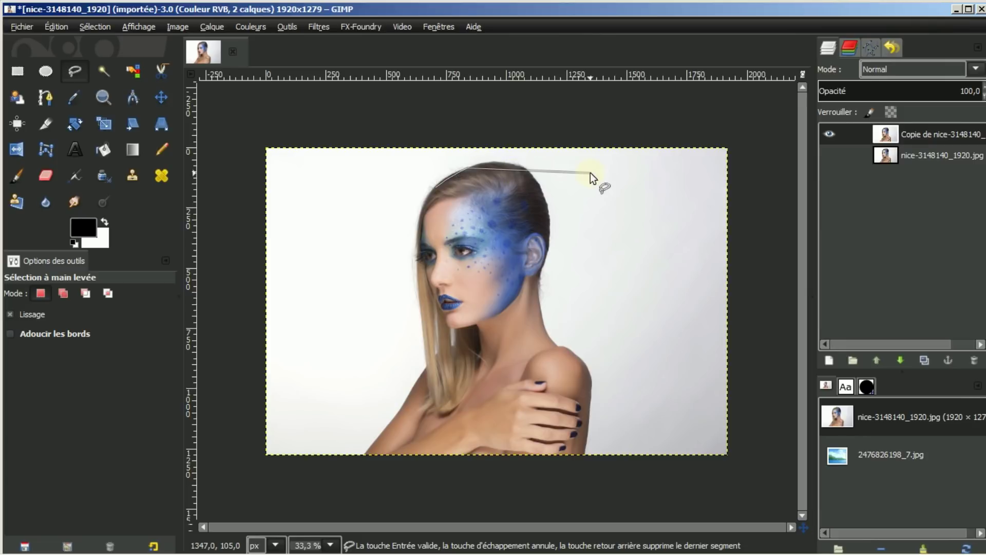
{"action": "left_click", "coordinate": [509, 182]}
{"action": "left_click", "coordinate": [438, 186]}
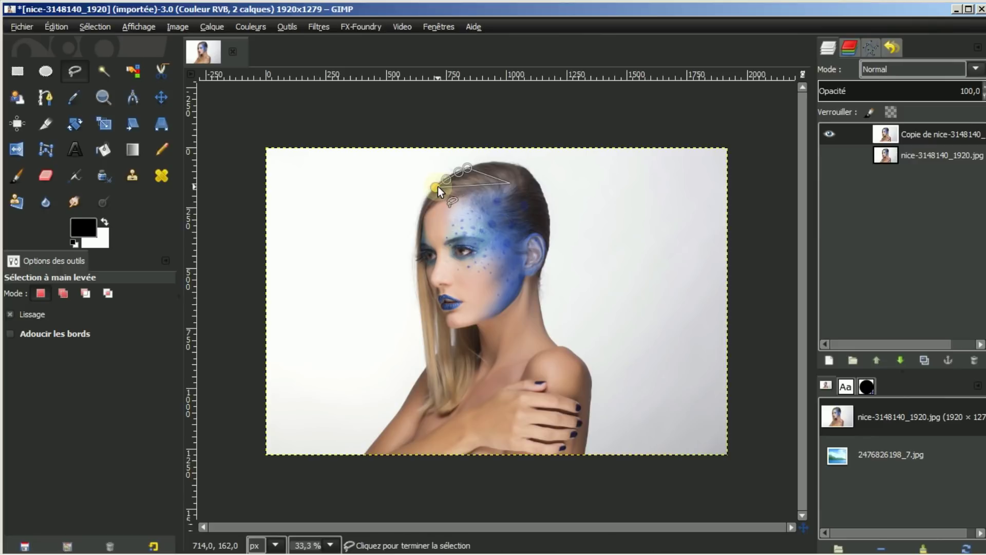
{"action": "left_click", "coordinate": [443, 179]}
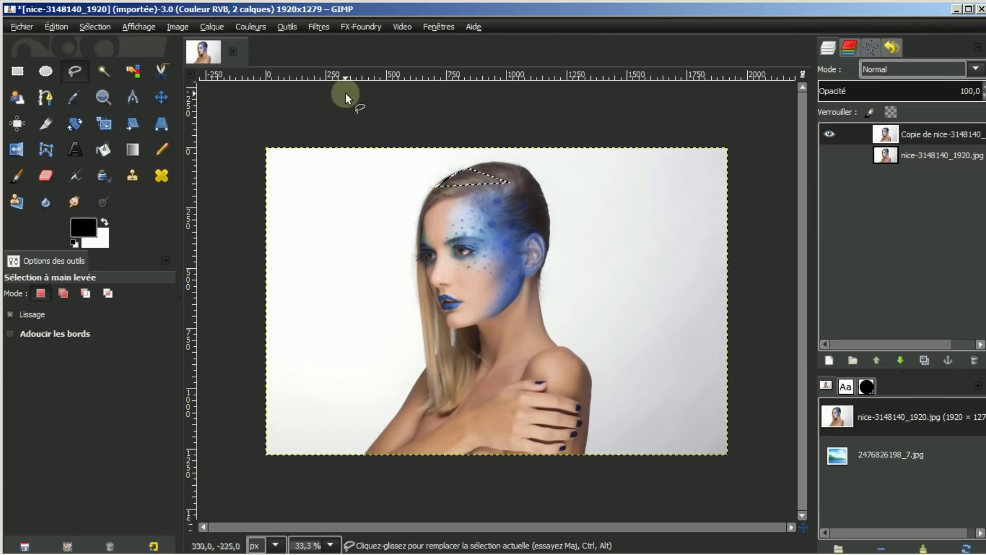
{"action": "left_click", "coordinate": [96, 26]}
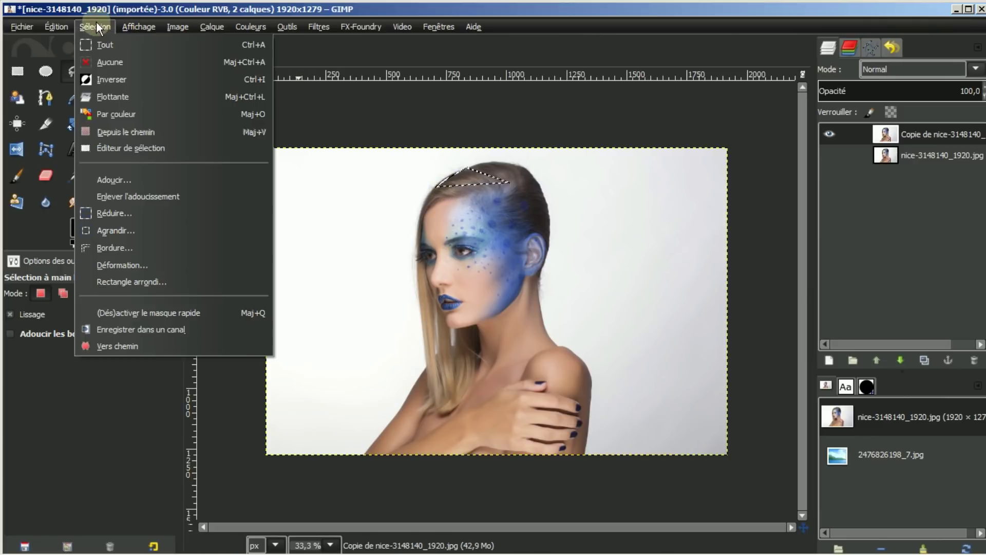
{"action": "left_click", "coordinate": [99, 64]}
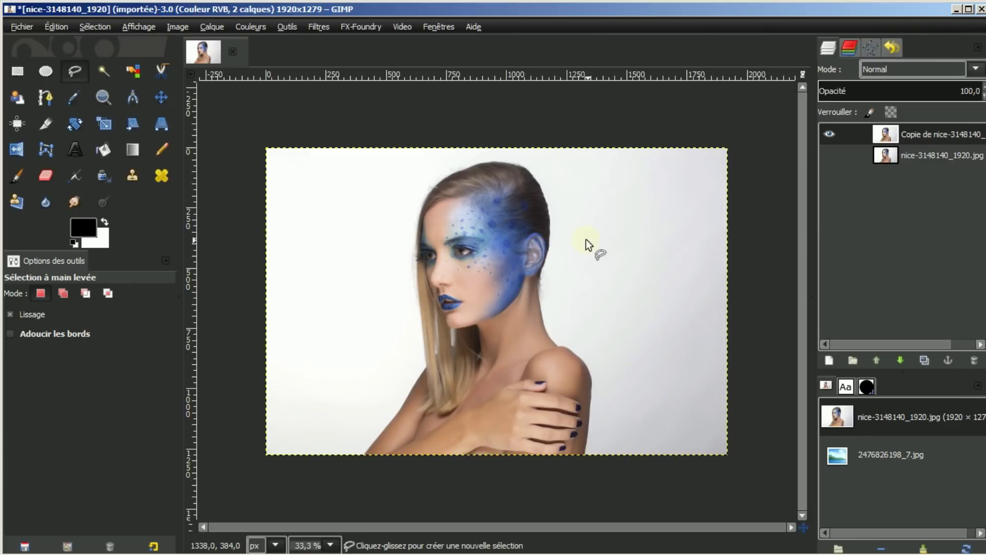
Select the white background by colour, add the right and lower-right areas, and delete it.
{"action": "left_click", "coordinate": [131, 67]}
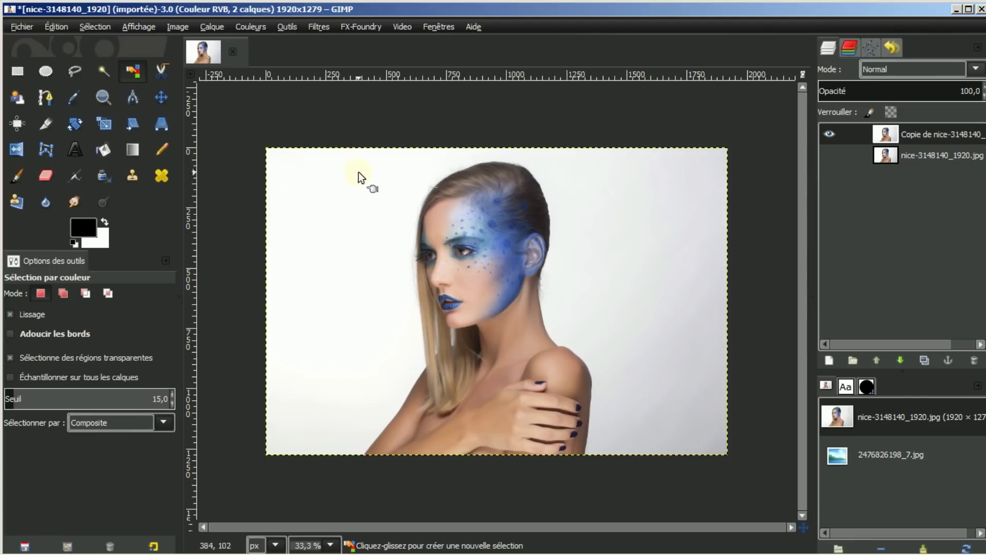
{"action": "left_click", "coordinate": [297, 171]}
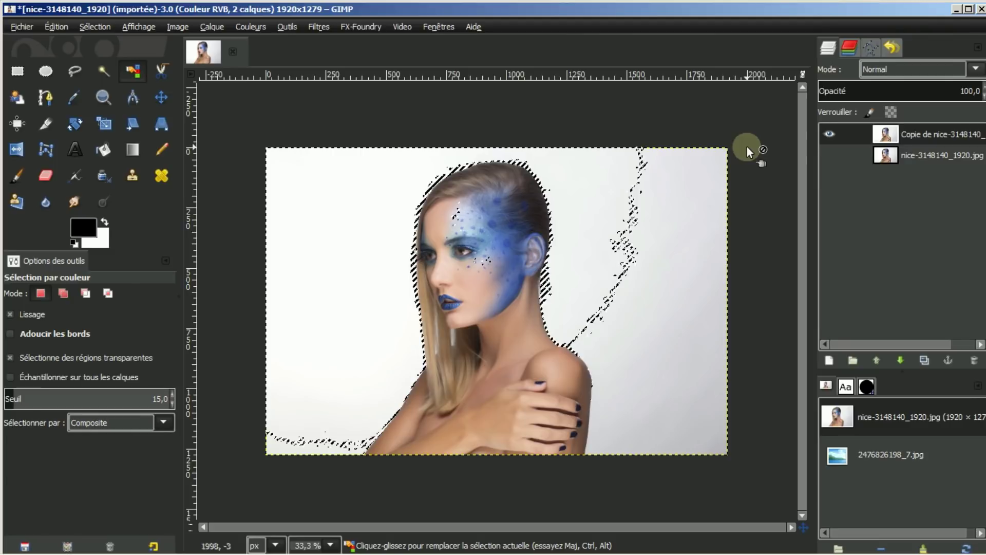
{"action": "key", "text": "shift"}
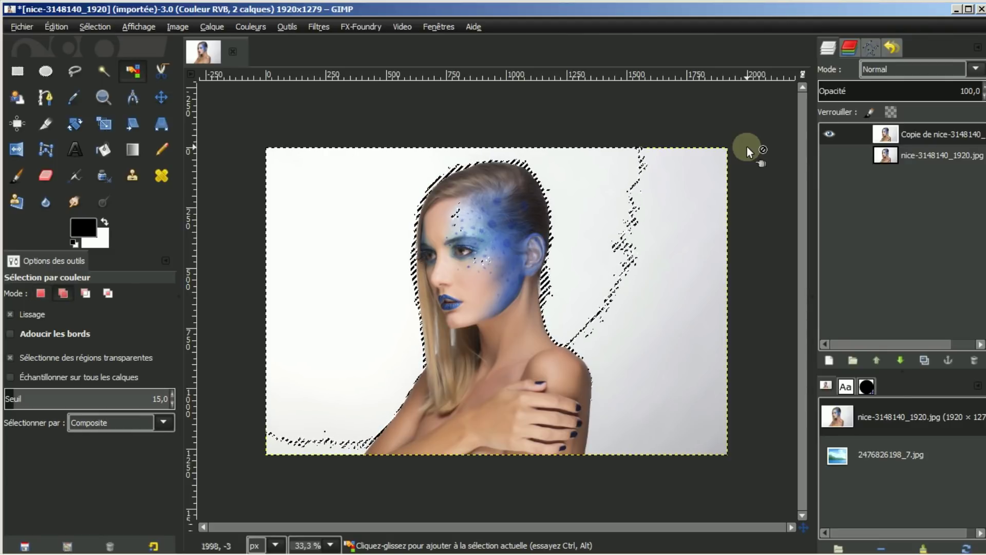
{"action": "left_click", "coordinate": [689, 180], "text": "shift"}
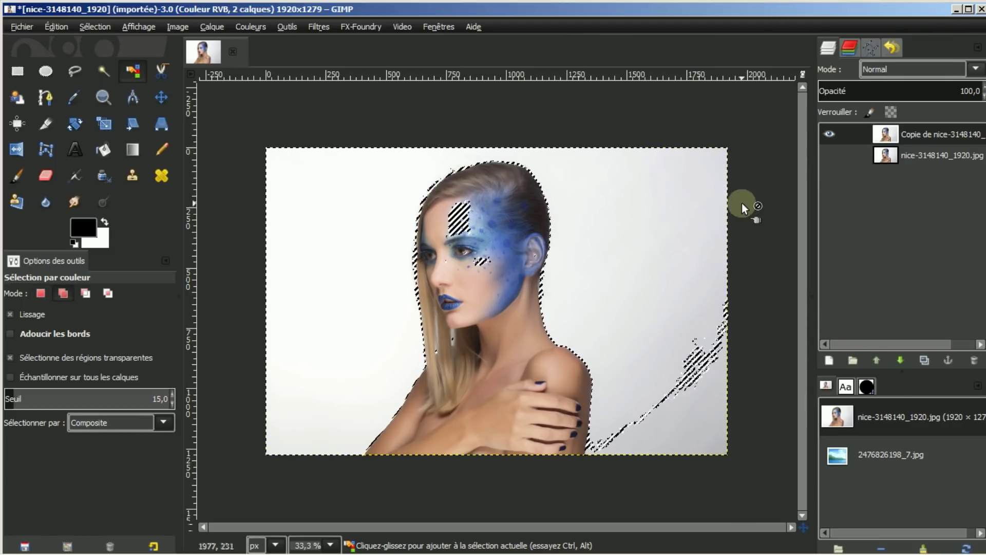
{"action": "left_click", "coordinate": [722, 379], "text": "shift"}
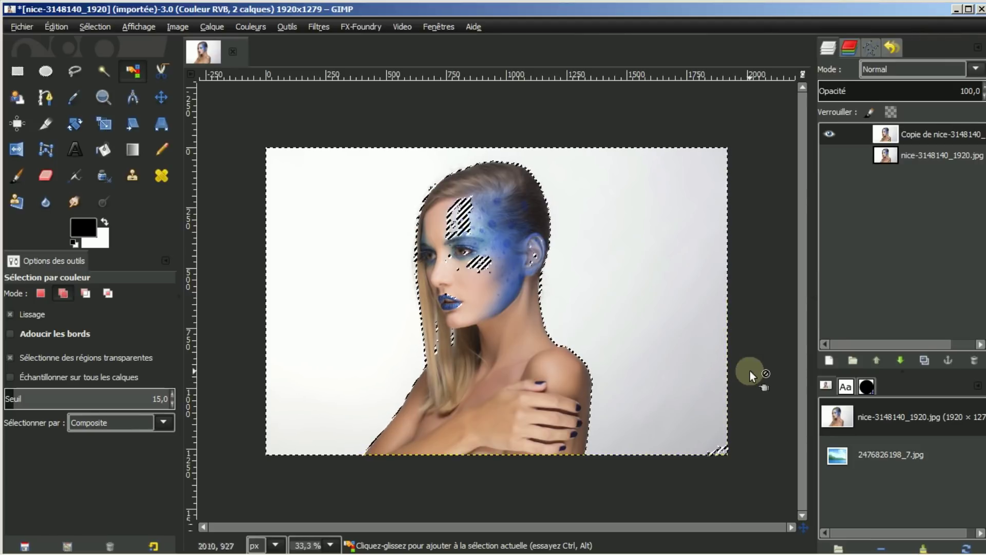
{"action": "left_click", "coordinate": [722, 452], "text": "shift"}
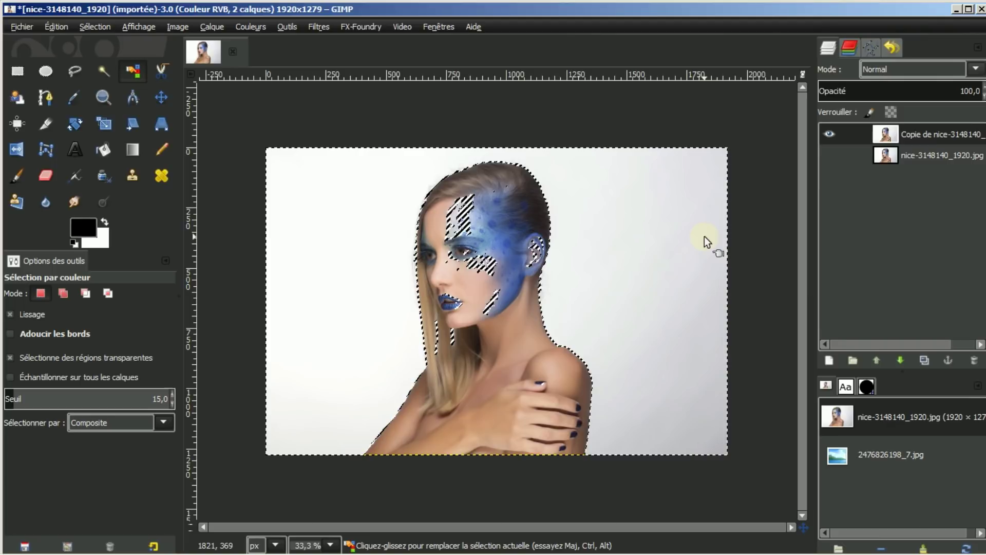
{"action": "key", "text": "Delete"}
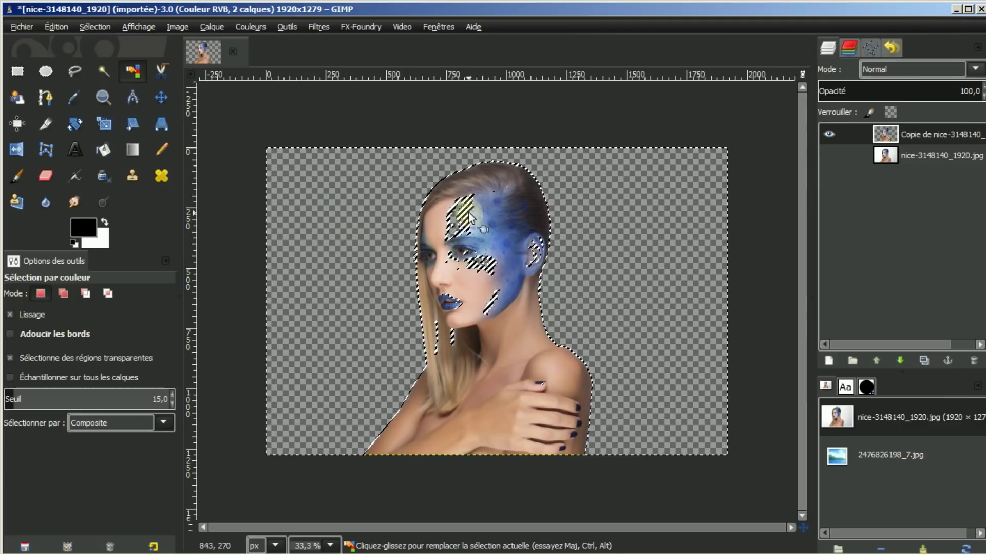
Switch to the Eraser with Anti-effacement on and a brush size of 89.80.
{"action": "left_click", "coordinate": [45, 174]}
{"action": "left_click_drag", "start_coordinate": [168, 353], "coordinate": [169, 429]}
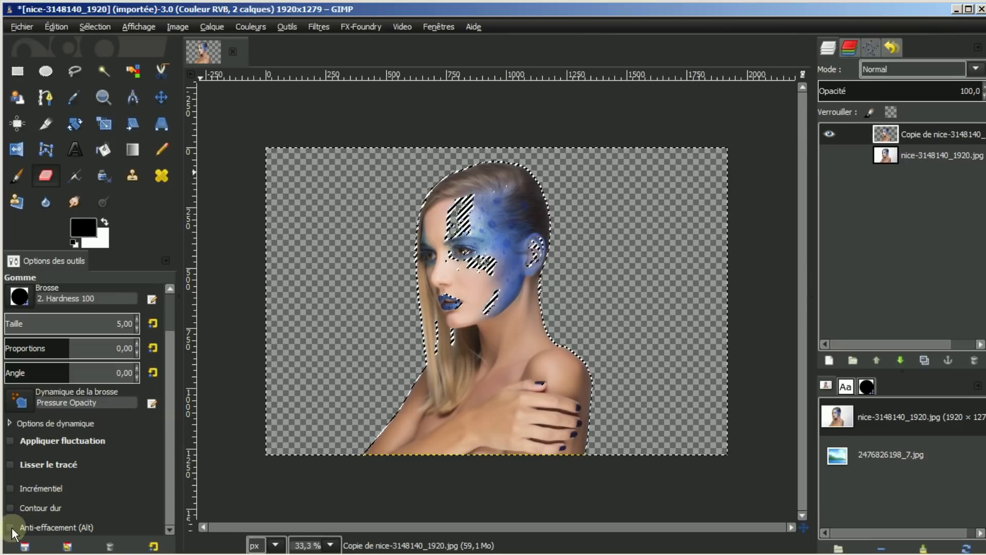
{"action": "left_click", "coordinate": [11, 527]}
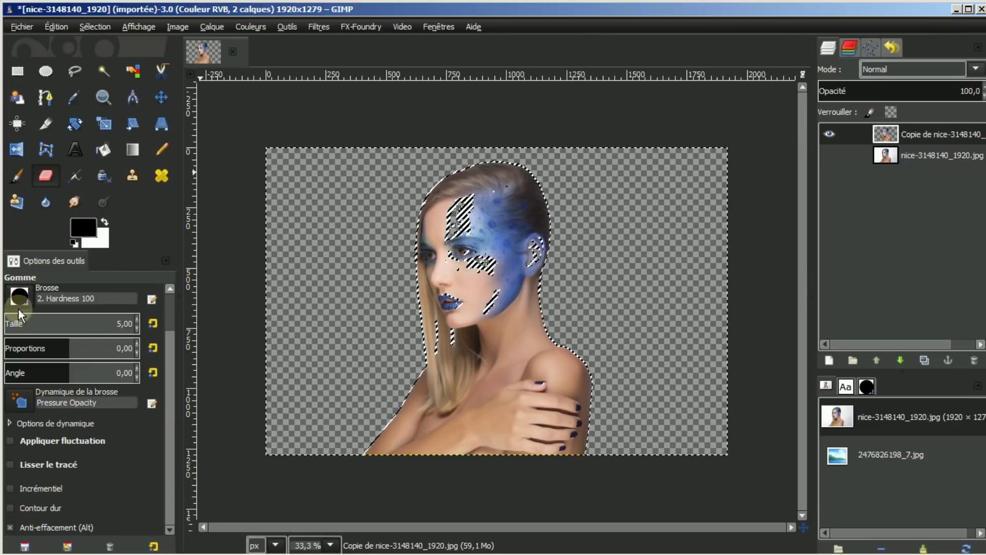
{"action": "left_click_drag", "start_coordinate": [17, 323], "coordinate": [112, 323]}
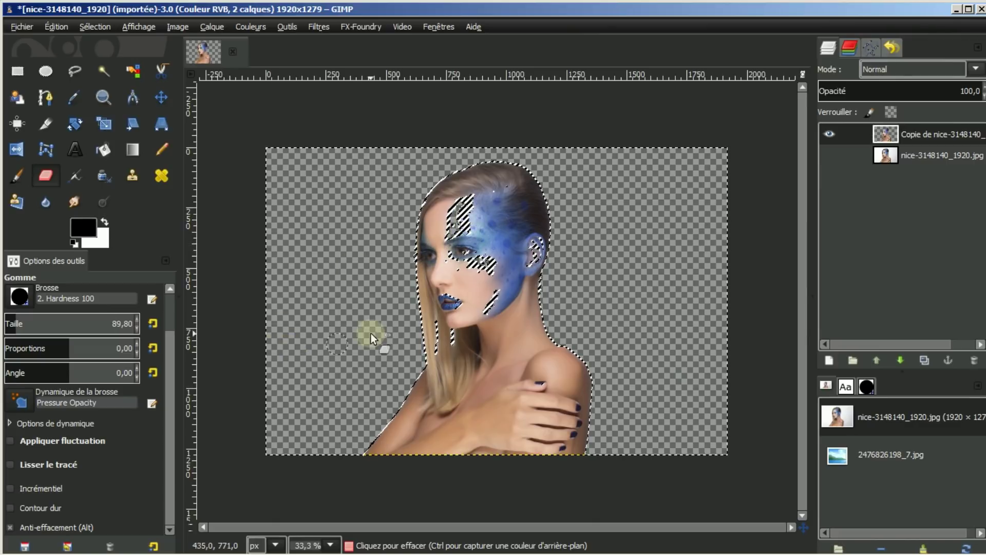
Restore the erased patches on her forehead, ear, cheek and lips.
{"action": "mouse_move", "coordinate": [458, 235]}
{"action": "left_mouse_down"}
{"action": "mouse_move", "coordinate": [467, 196]}
{"action": "mouse_move", "coordinate": [449, 238]}
{"action": "mouse_move", "coordinate": [458, 217]}
{"action": "mouse_move", "coordinate": [466, 255]}
{"action": "left_mouse_up"}
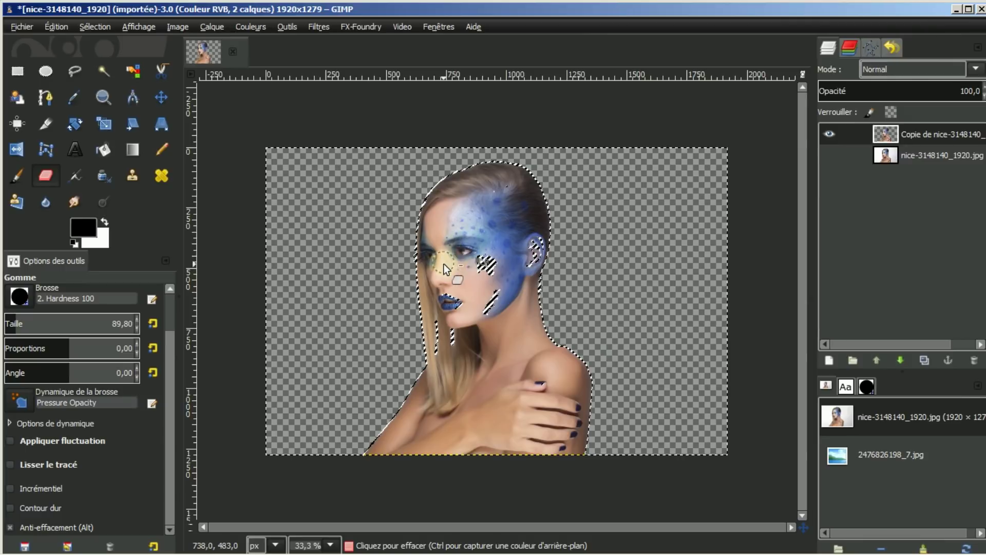
{"action": "mouse_move", "coordinate": [523, 238]}
{"action": "left_mouse_down"}
{"action": "mouse_move", "coordinate": [523, 263]}
{"action": "mouse_move", "coordinate": [532, 252]}
{"action": "mouse_move", "coordinate": [535, 238]}
{"action": "mouse_move", "coordinate": [511, 276]}
{"action": "mouse_move", "coordinate": [492, 267]}
{"action": "mouse_move", "coordinate": [449, 287]}
{"action": "mouse_move", "coordinate": [464, 304]}
{"action": "mouse_move", "coordinate": [462, 252]}
{"action": "mouse_move", "coordinate": [492, 258]}
{"action": "mouse_move", "coordinate": [513, 310]}
{"action": "mouse_move", "coordinate": [495, 313]}
{"action": "left_mouse_up"}
{"action": "left_click_drag", "start_coordinate": [489, 266], "coordinate": [455, 300]}
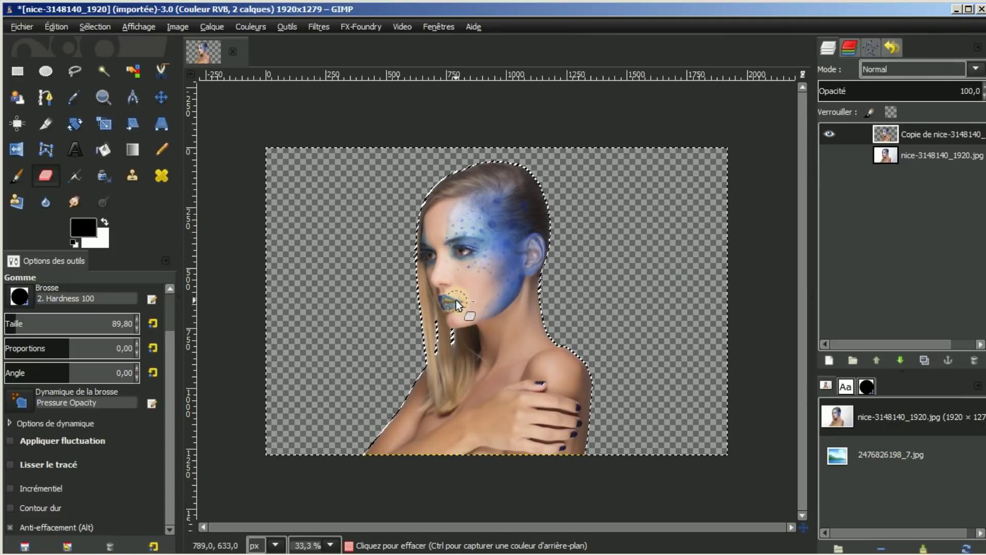
{"action": "mouse_move", "coordinate": [450, 267]}
{"action": "left_mouse_down"}
{"action": "mouse_move", "coordinate": [483, 208]}
{"action": "mouse_move", "coordinate": [501, 233]}
{"action": "mouse_move", "coordinate": [478, 365]}
{"action": "mouse_move", "coordinate": [440, 329]}
{"action": "left_mouse_up"}
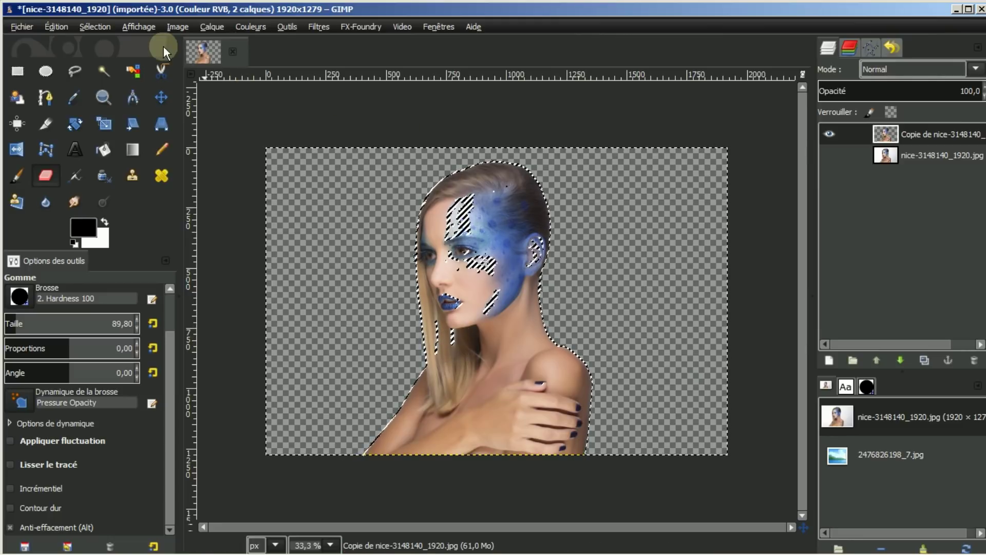
{"action": "left_click", "coordinate": [87, 25]}
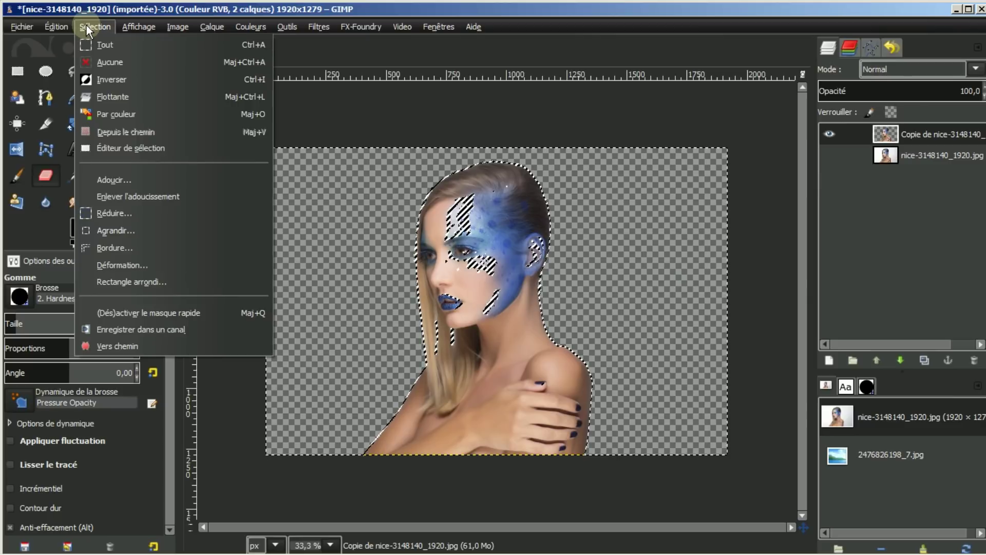
Drop the selection and zoom in to inspect the cut-out's edges.
{"action": "left_click", "coordinate": [97, 60]}
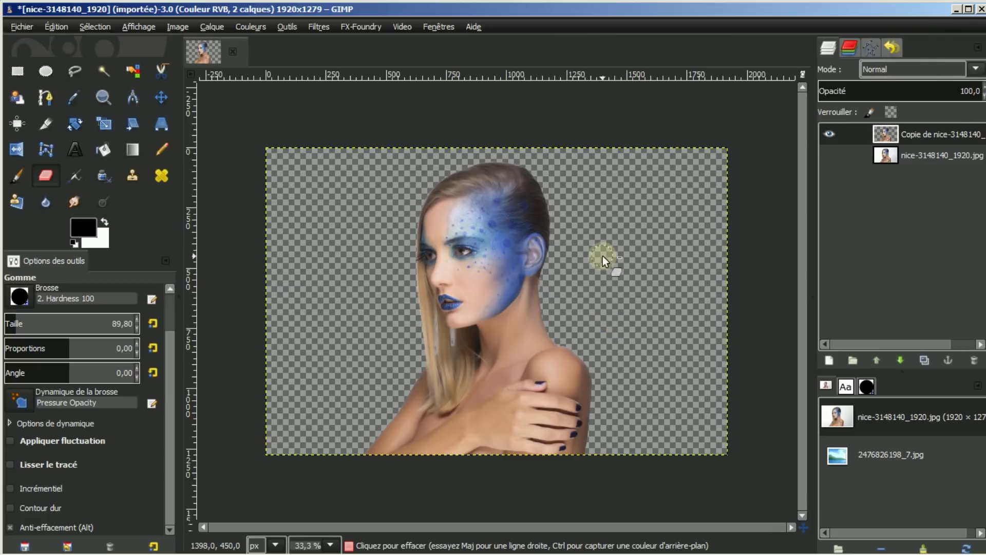
{"action": "scroll", "coordinate": [578, 285], "scroll_direction": "up", "scroll_amount": 1}
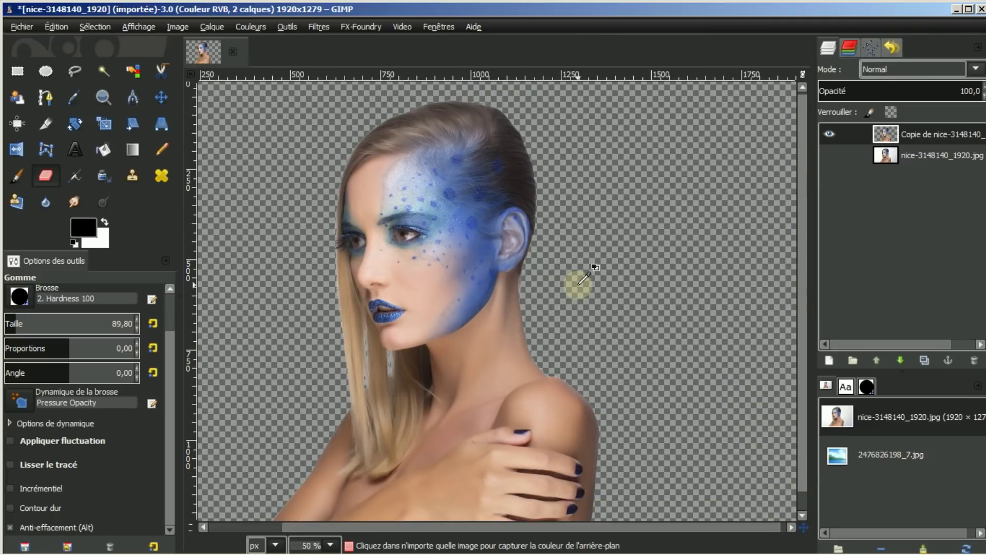
{"action": "scroll", "coordinate": [578, 285], "scroll_direction": "up", "scroll_amount": 1}
{"action": "scroll", "coordinate": [578, 285], "scroll_direction": "up", "scroll_amount": 1}
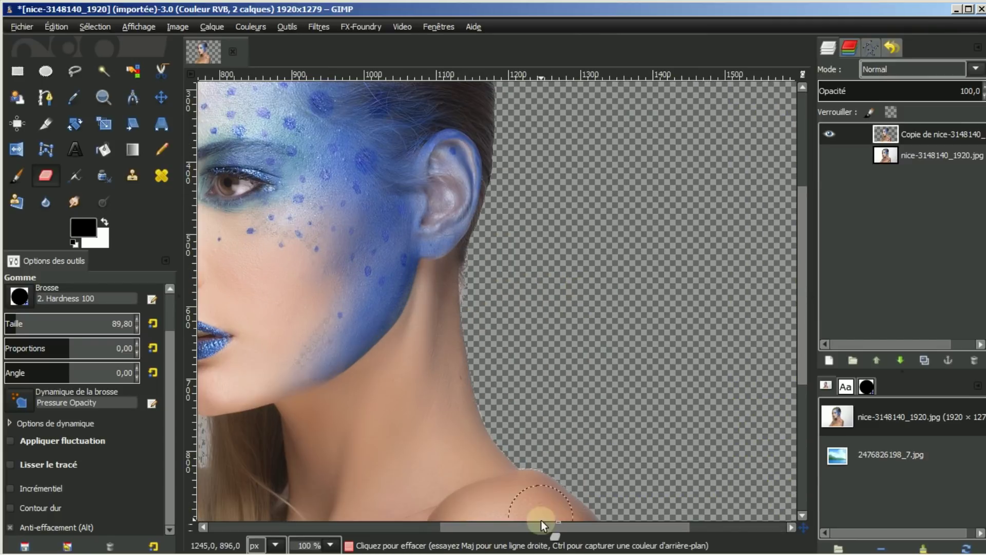
{"action": "left_click_drag", "start_coordinate": [538, 528], "coordinate": [468, 532]}
{"action": "scroll", "coordinate": [588, 359], "scroll_direction": "up", "scroll_amount": 1}
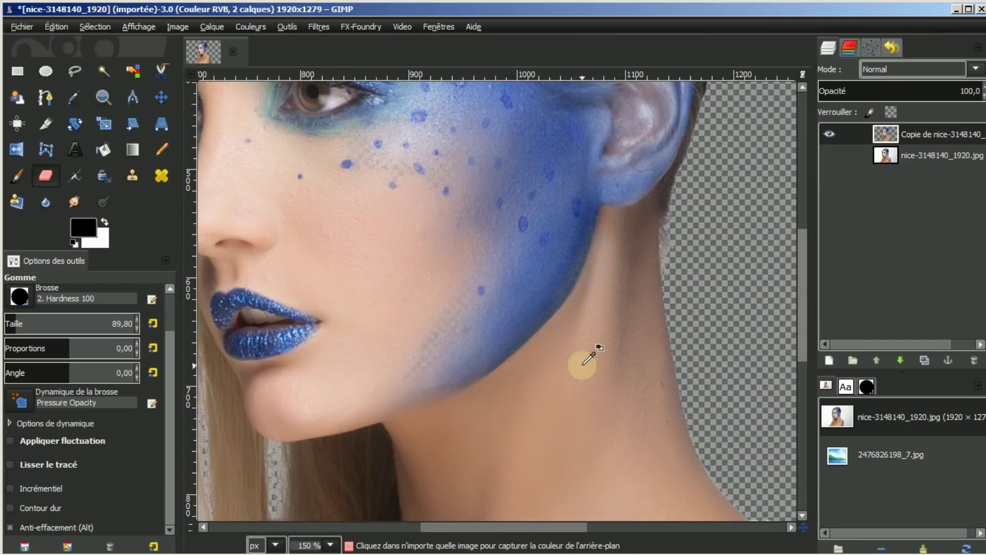
{"action": "left_click_drag", "start_coordinate": [553, 528], "coordinate": [513, 525]}
{"action": "left_click_drag", "start_coordinate": [803, 289], "coordinate": [803, 275]}
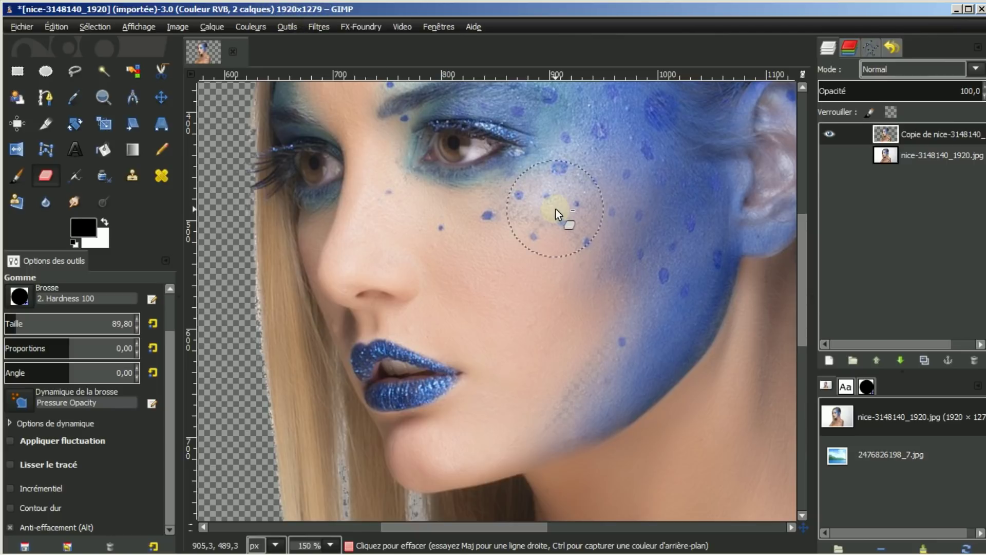
{"action": "mouse_move", "coordinate": [543, 224]}
{"action": "left_mouse_down"}
{"action": "mouse_move", "coordinate": [550, 221]}
{"action": "mouse_move", "coordinate": [502, 335]}
{"action": "mouse_move", "coordinate": [478, 293]}
{"action": "mouse_move", "coordinate": [548, 210]}
{"action": "mouse_move", "coordinate": [572, 199]}
{"action": "mouse_move", "coordinate": [551, 265]}
{"action": "left_mouse_up"}
Rename the cut-out layer détourage and duplicate it.
{"action": "left_click", "coordinate": [927, 137]}
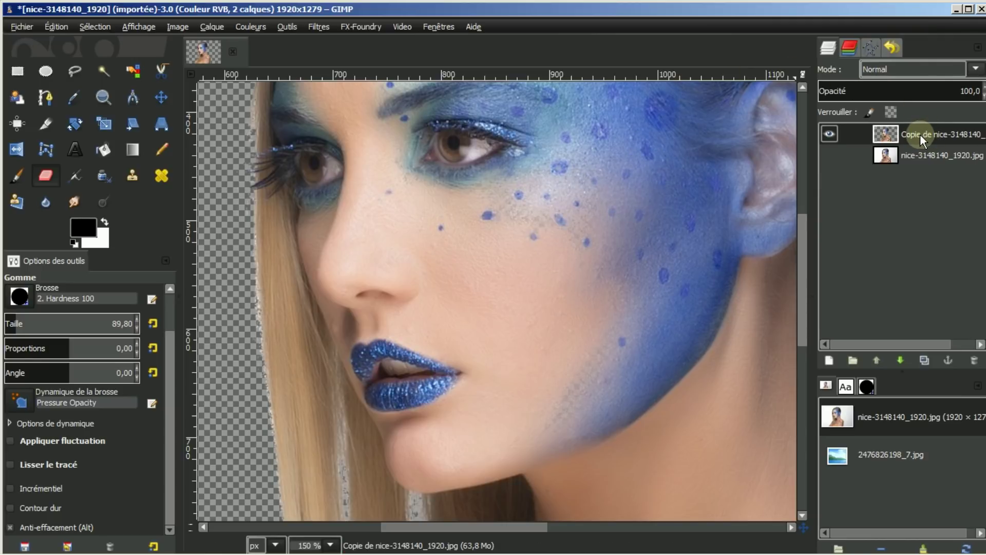
{"action": "double_click", "coordinate": [920, 134]}
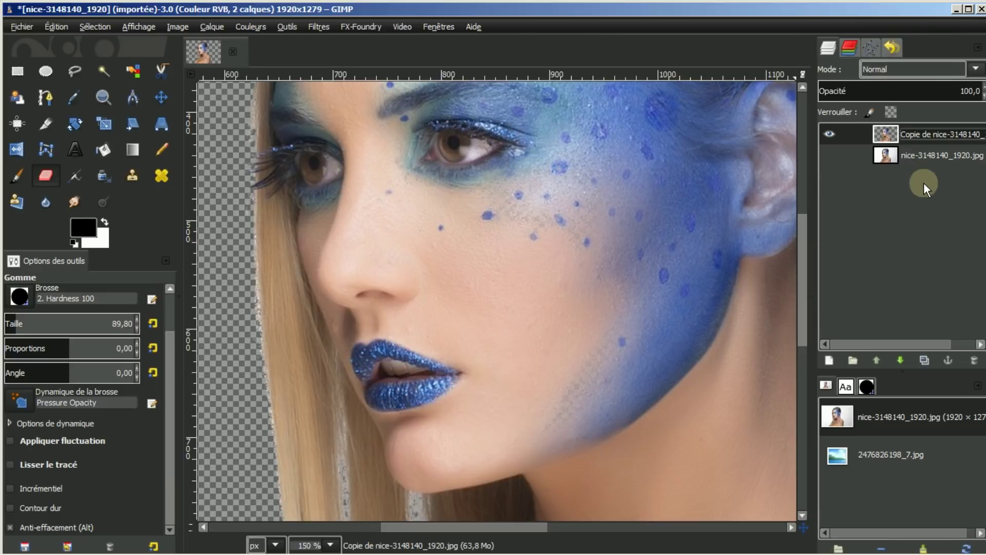
{"action": "type", "text": "d"}
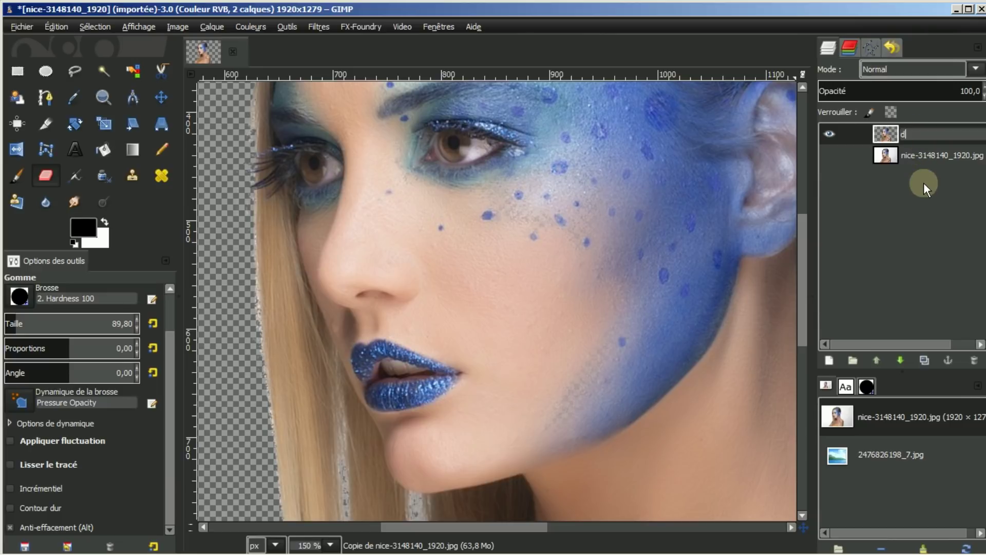
{"action": "type", "text": "étoura"}
{"action": "type", "text": "ge"}
{"action": "key", "text": "Return"}
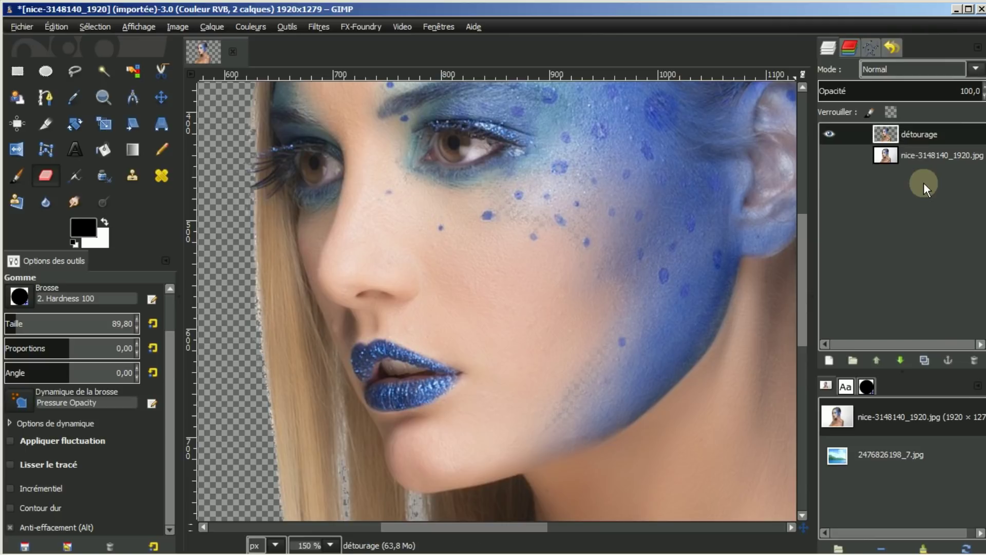
{"action": "left_click", "coordinate": [923, 360]}
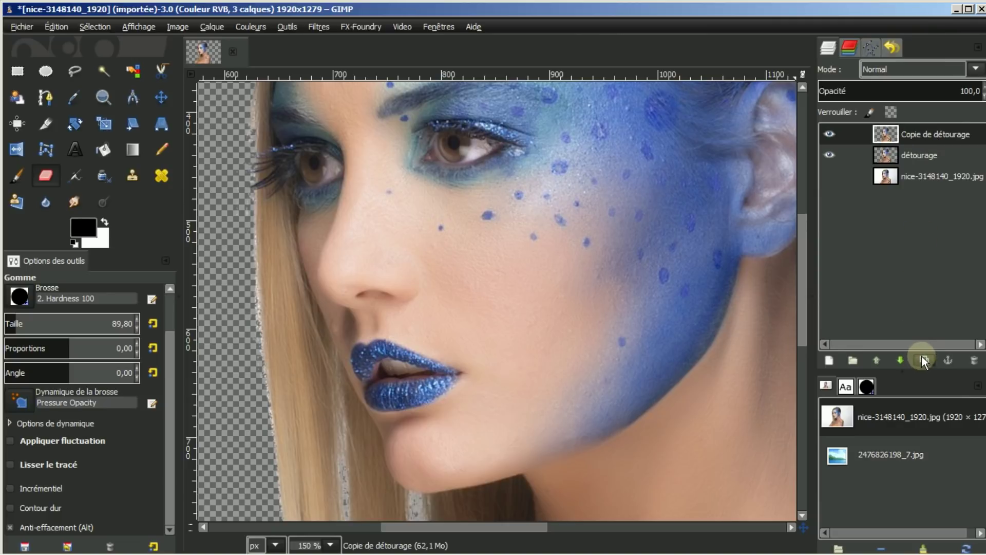
Rename the copy couleur, hide détourage, and make two copies of couleur.
{"action": "double_click", "coordinate": [926, 134]}
{"action": "type", "text": "couleur"}
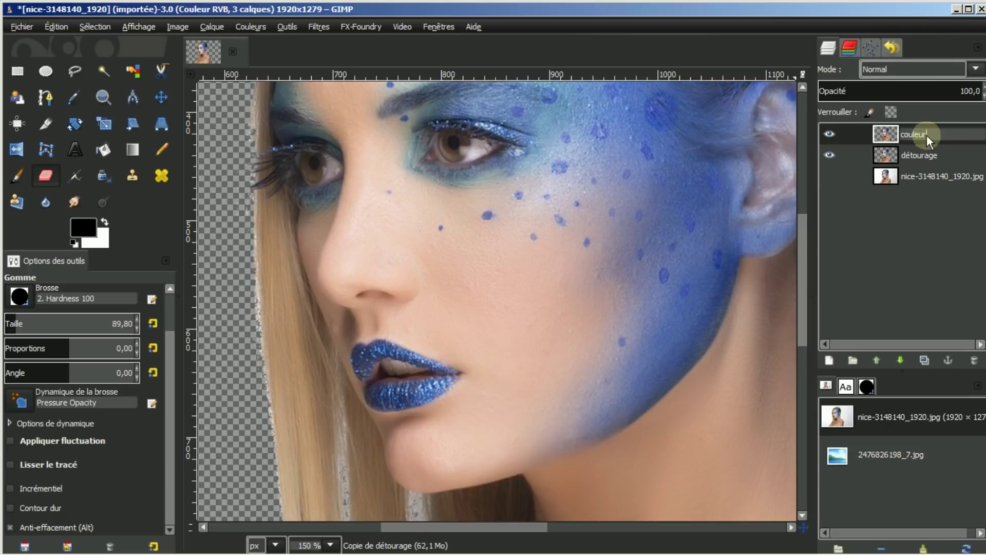
{"action": "key", "text": "Return"}
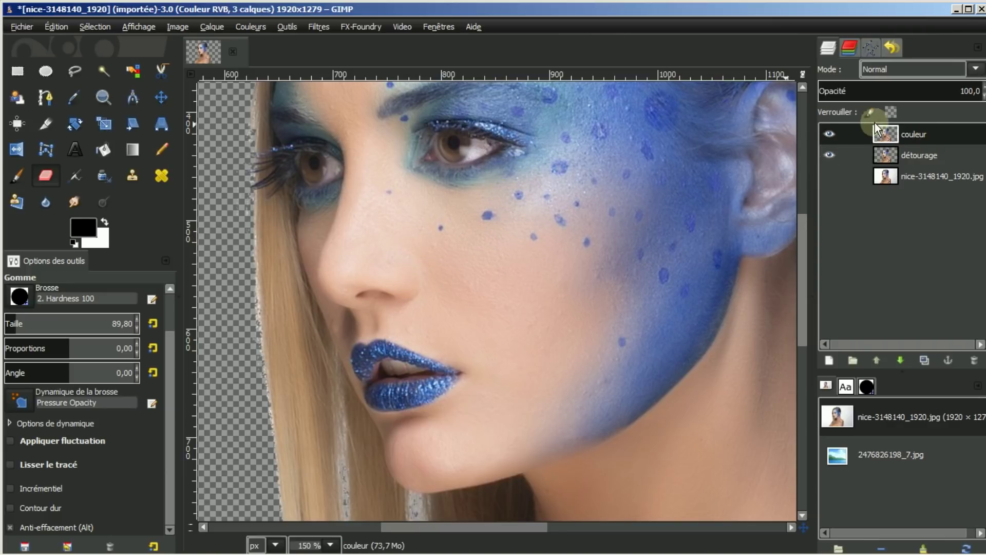
{"action": "left_click", "coordinate": [827, 153]}
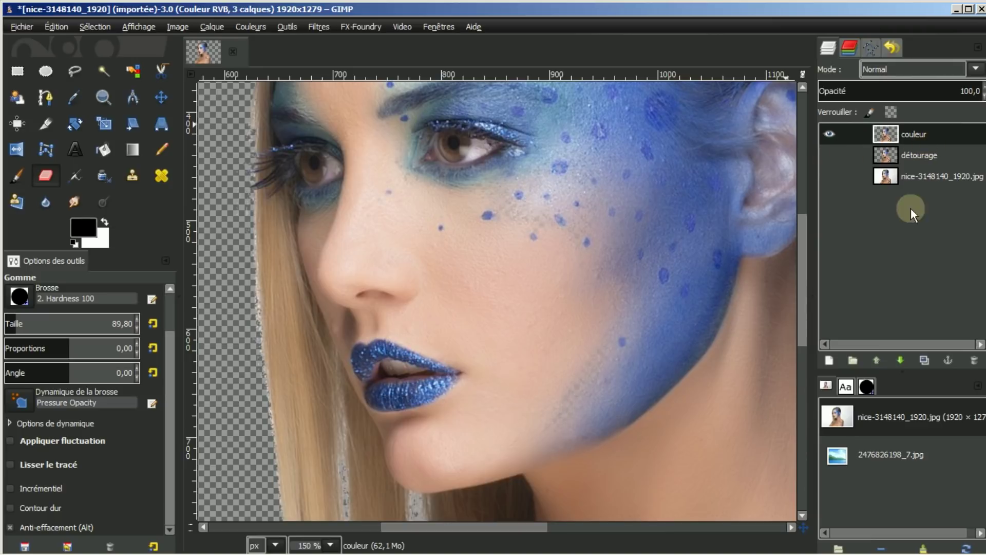
{"action": "left_click", "coordinate": [923, 360]}
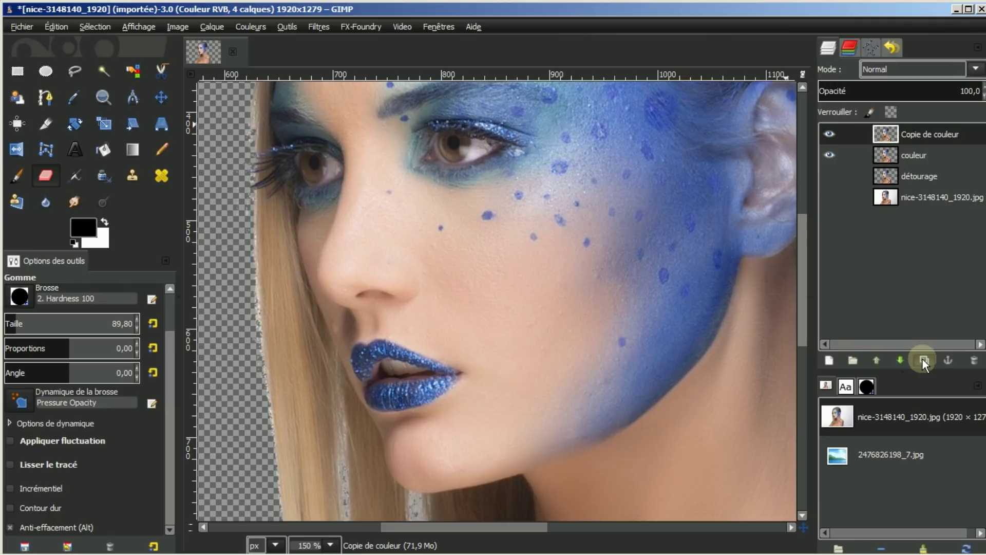
{"action": "left_click", "coordinate": [922, 359]}
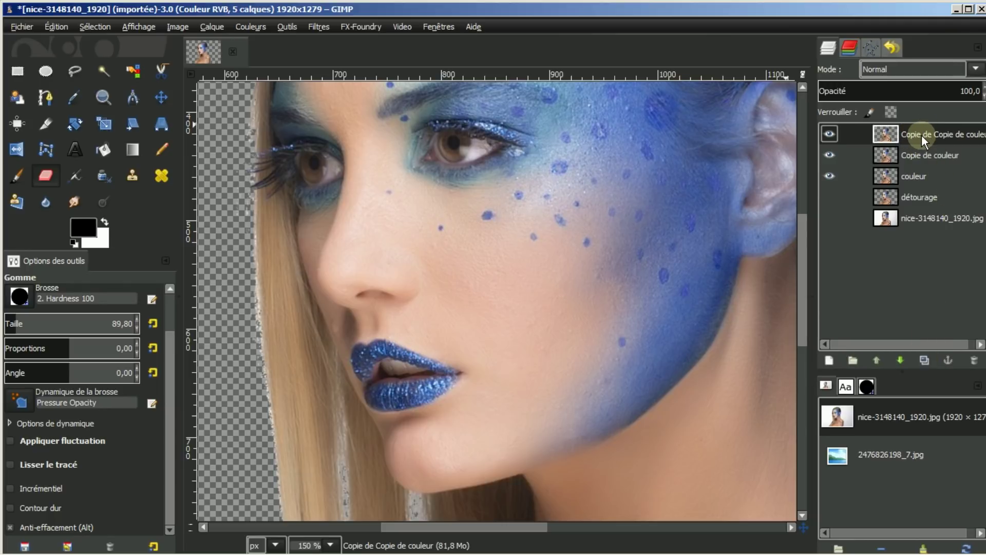
Desaturate and invert the top copy of couleur into a grey negative of the portrait.
{"action": "left_click", "coordinate": [252, 26]}
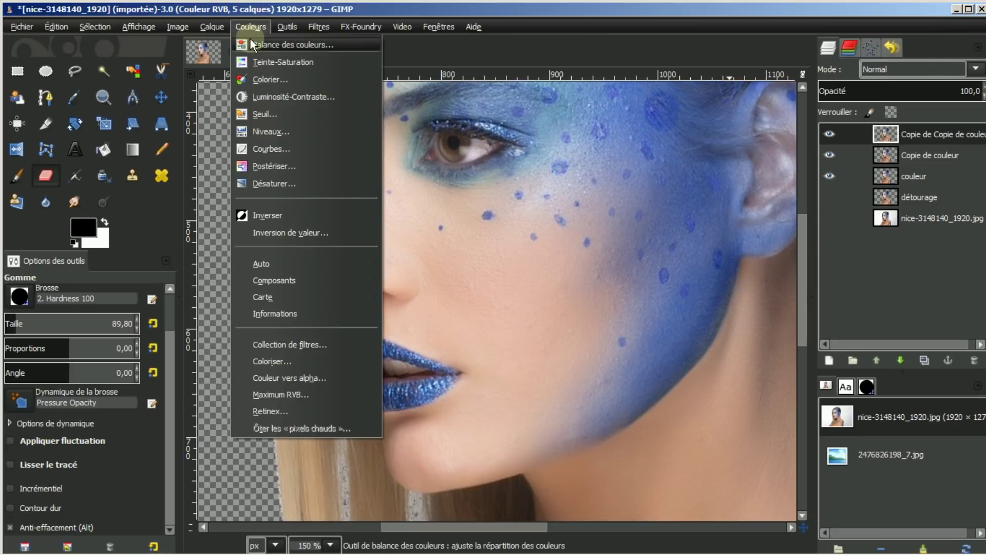
{"action": "left_click", "coordinate": [266, 183]}
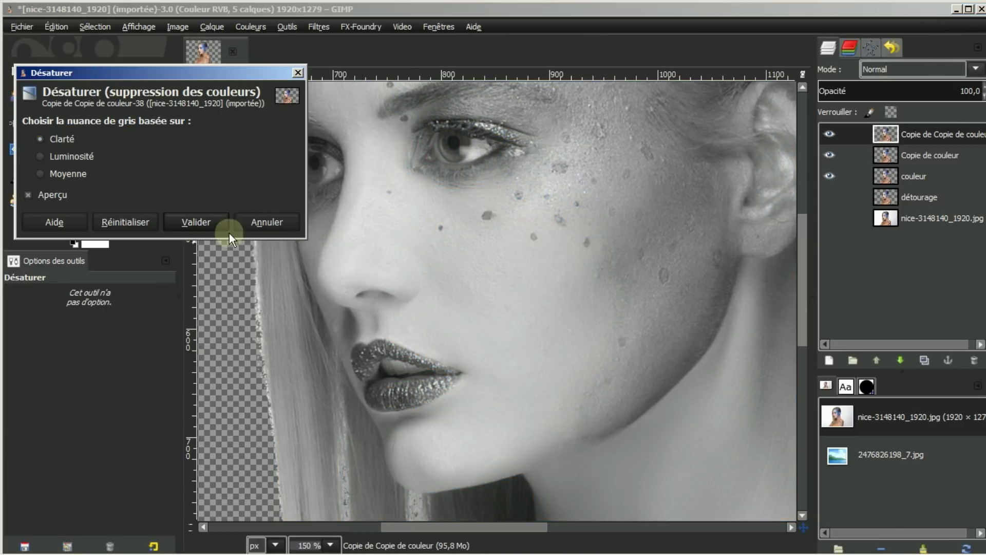
{"action": "left_click", "coordinate": [196, 221]}
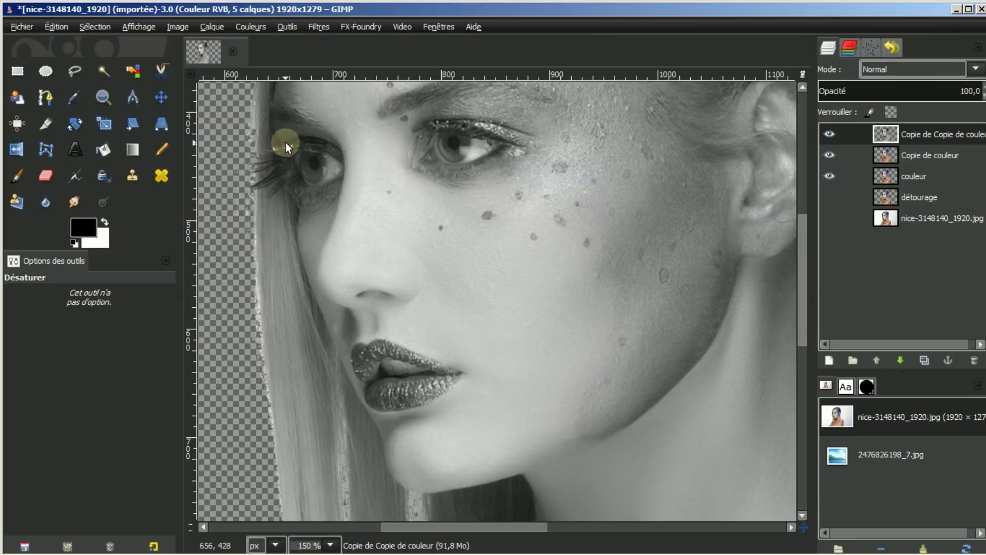
{"action": "left_click", "coordinate": [254, 25]}
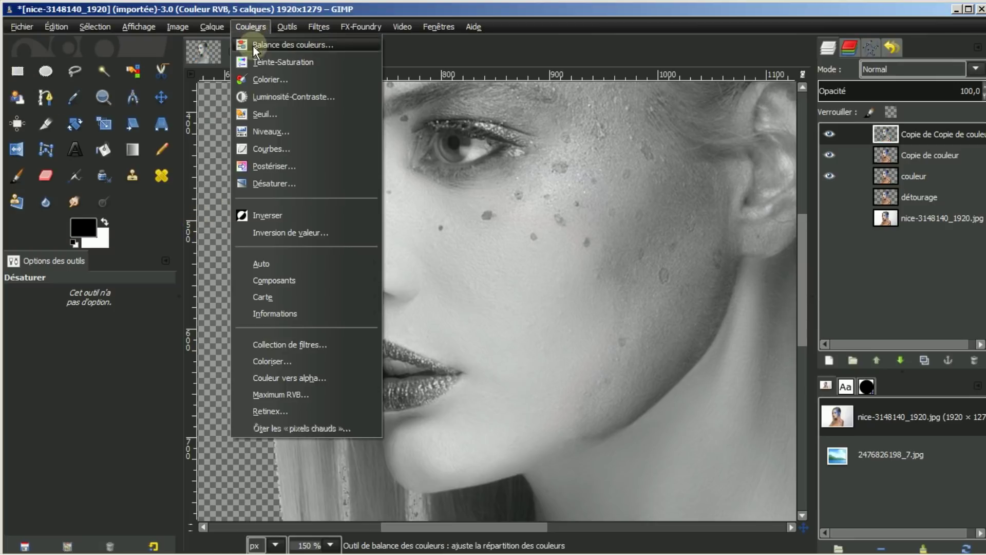
{"action": "left_click", "coordinate": [256, 213]}
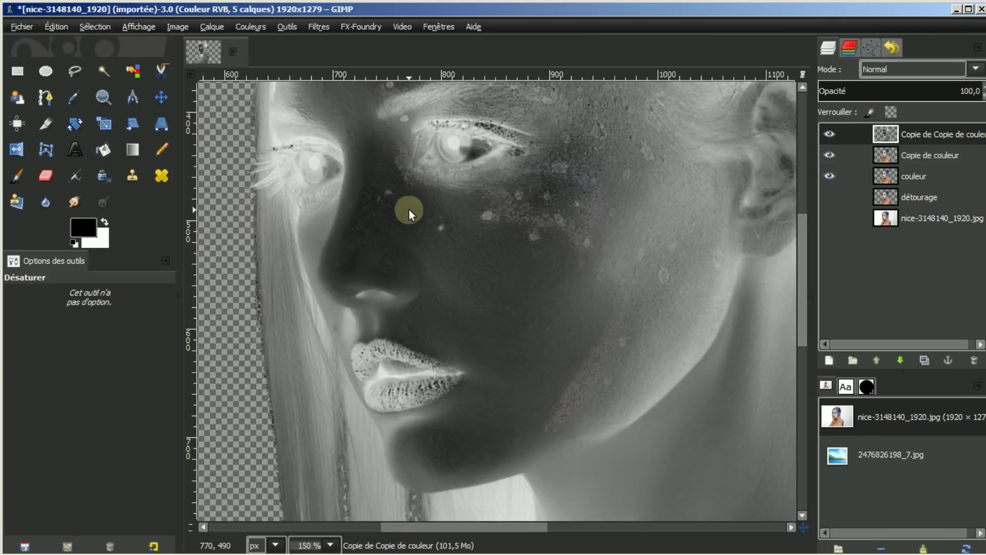
{"action": "left_click", "coordinate": [911, 138]}
Set the inverted copy to Superposer, raise couleur to the top, and set it to Superposer too.
{"action": "left_click", "coordinate": [975, 72]}
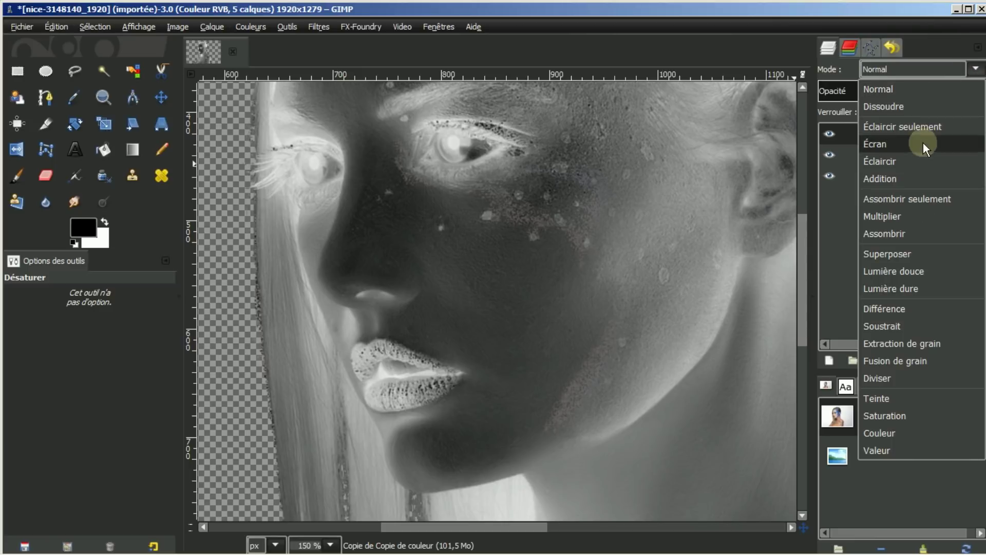
{"action": "left_click", "coordinate": [890, 254]}
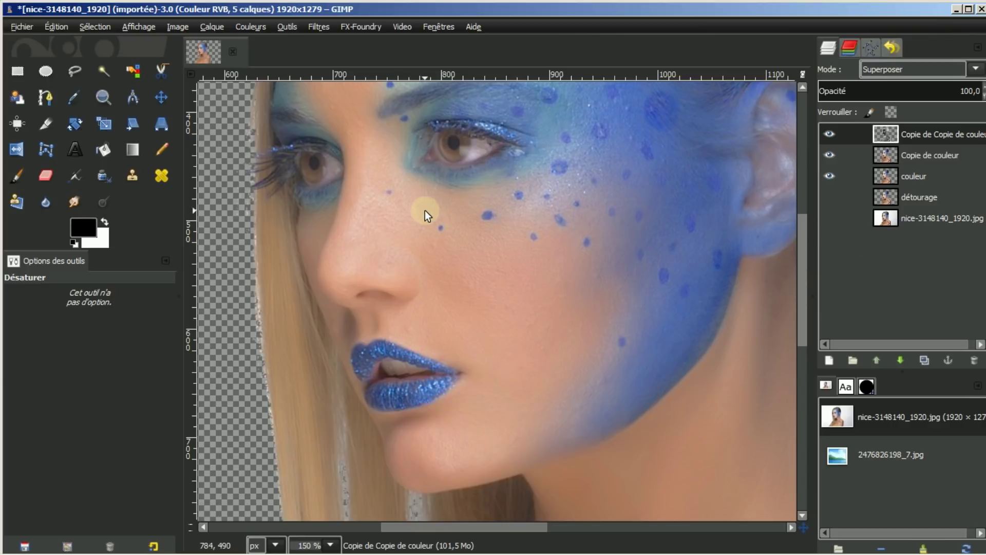
{"action": "left_click", "coordinate": [916, 177]}
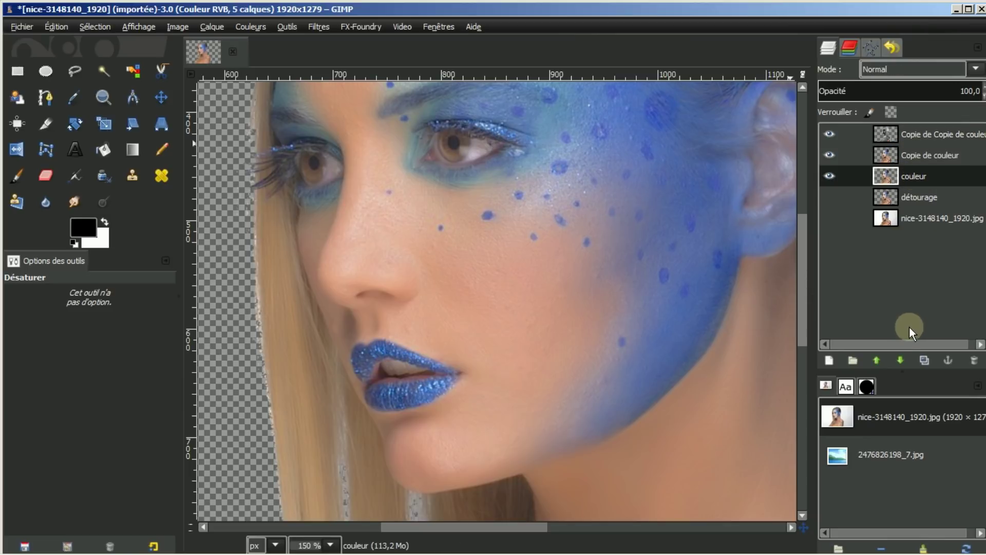
{"action": "left_click", "coordinate": [876, 358]}
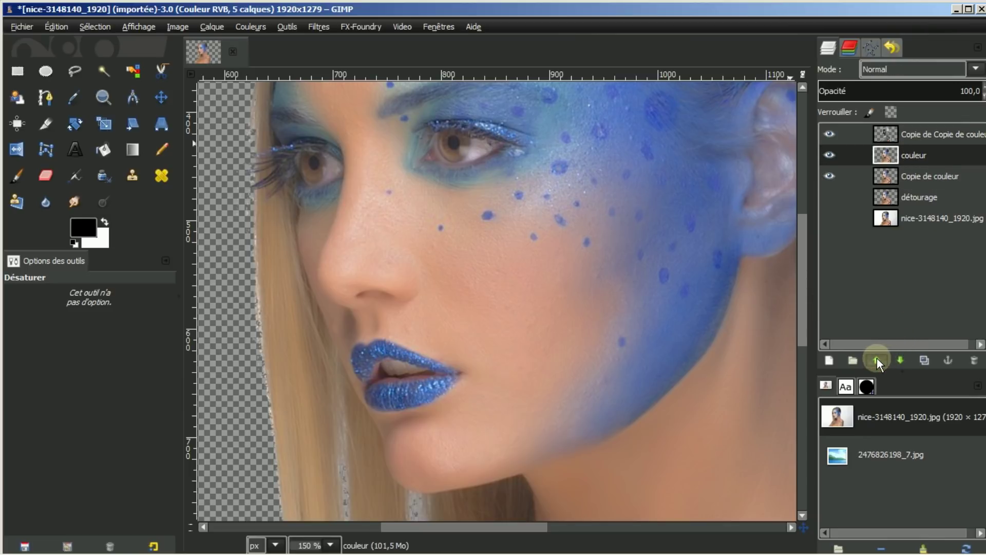
{"action": "left_click", "coordinate": [975, 69]}
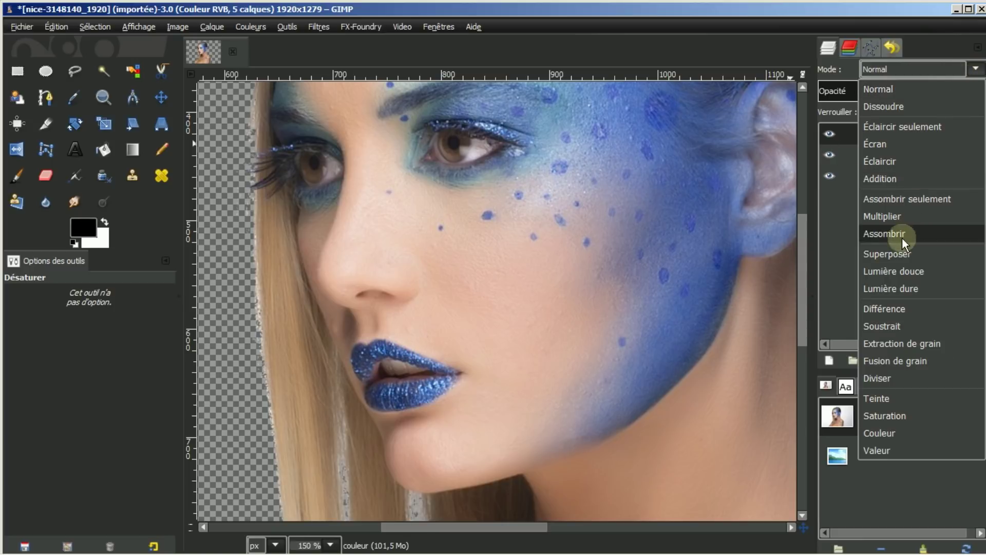
{"action": "left_click", "coordinate": [893, 257]}
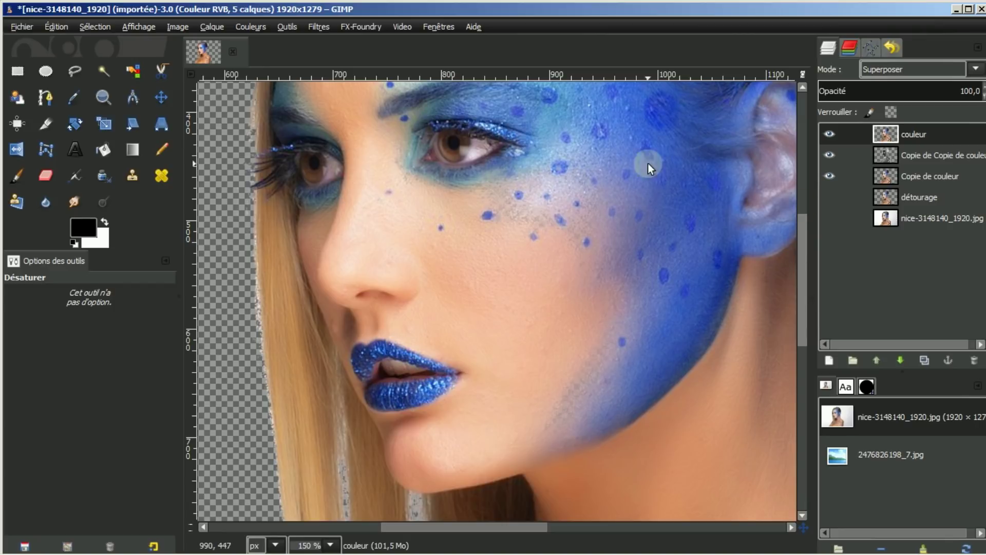
{"action": "left_click", "coordinate": [840, 100]}
{"action": "left_click", "coordinate": [912, 128]}
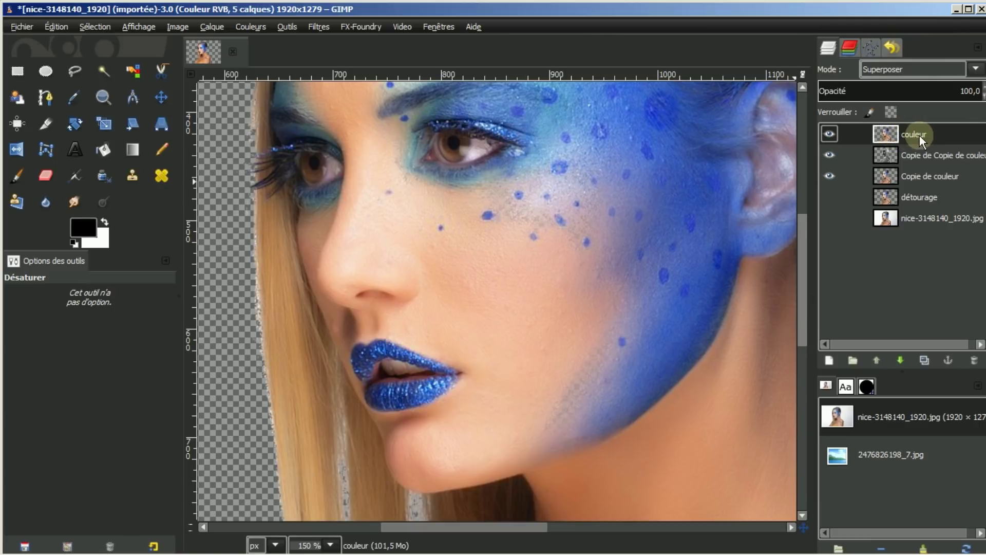
Try merging couleur down, undo it, and toggle the duplicate colour layer's visibility.
{"action": "right_click", "coordinate": [920, 135]}
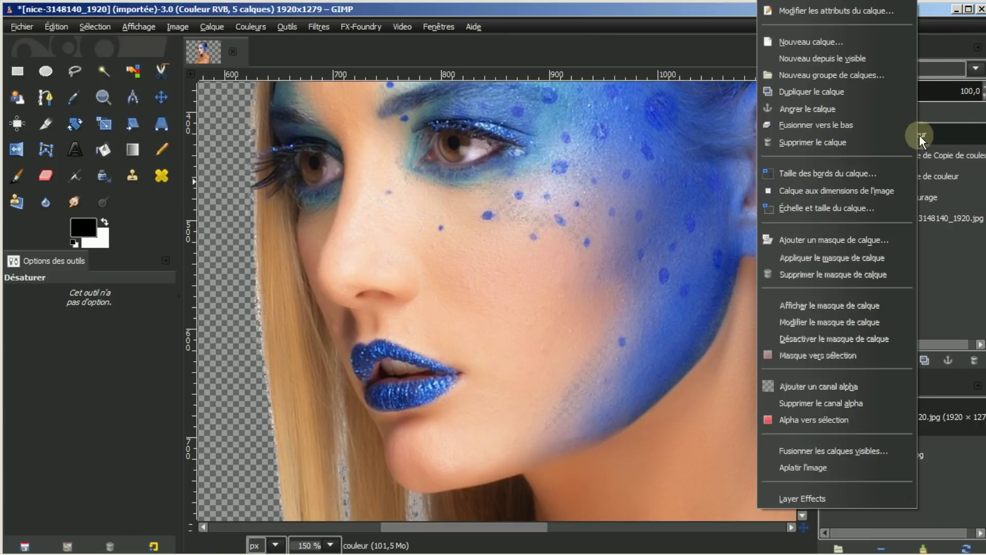
{"action": "left_click", "coordinate": [863, 123]}
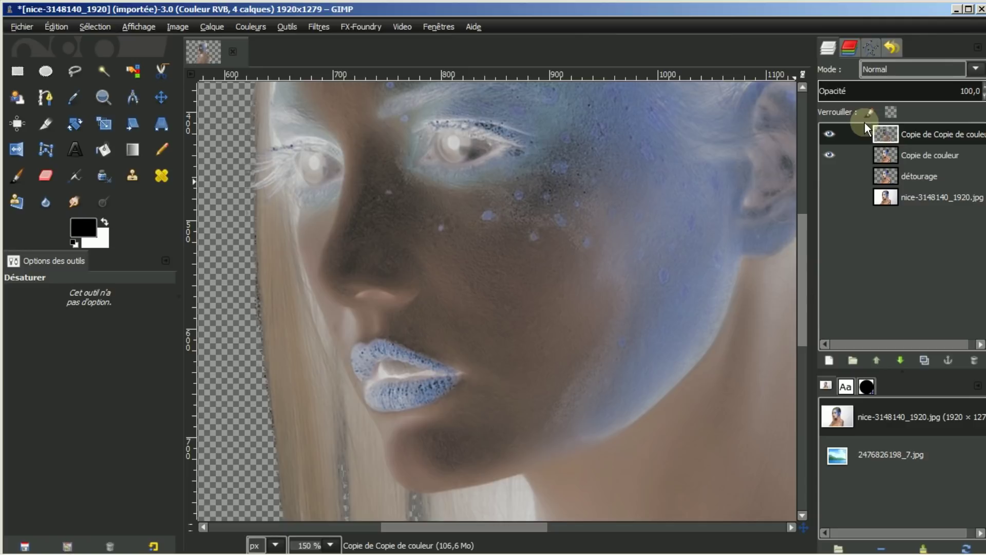
{"action": "key", "text": "ctrl+z"}
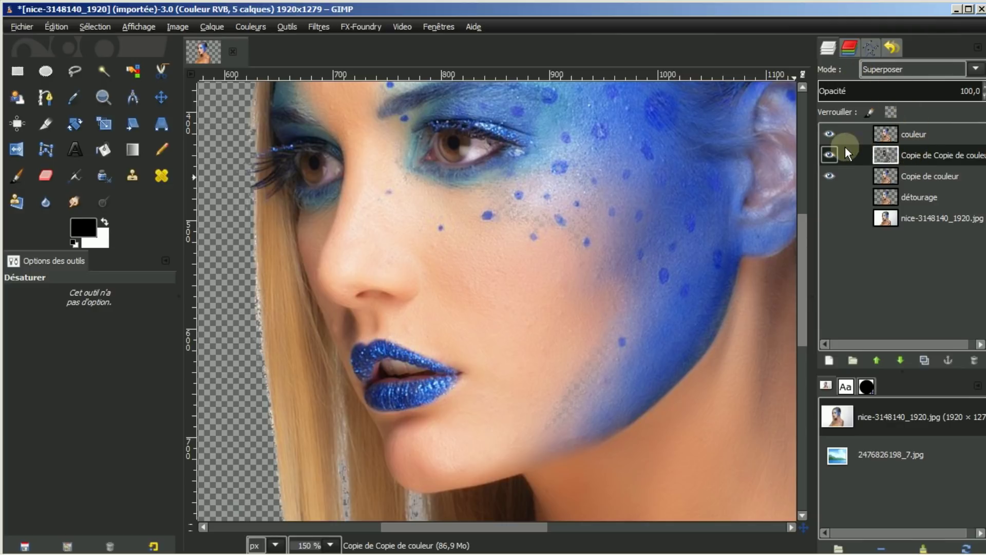
{"action": "left_click", "coordinate": [829, 155], "text": "shift"}
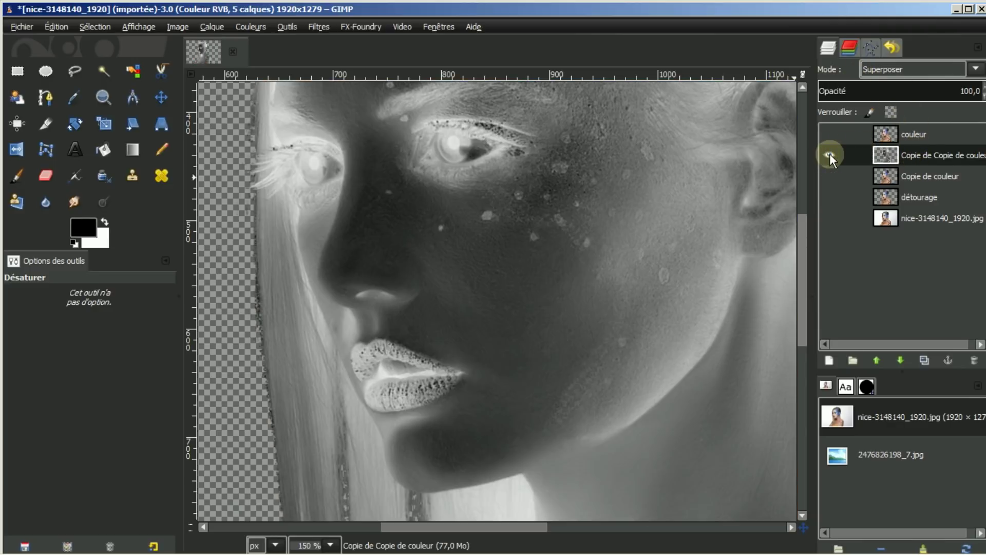
{"action": "left_click", "coordinate": [830, 155], "text": "shift"}
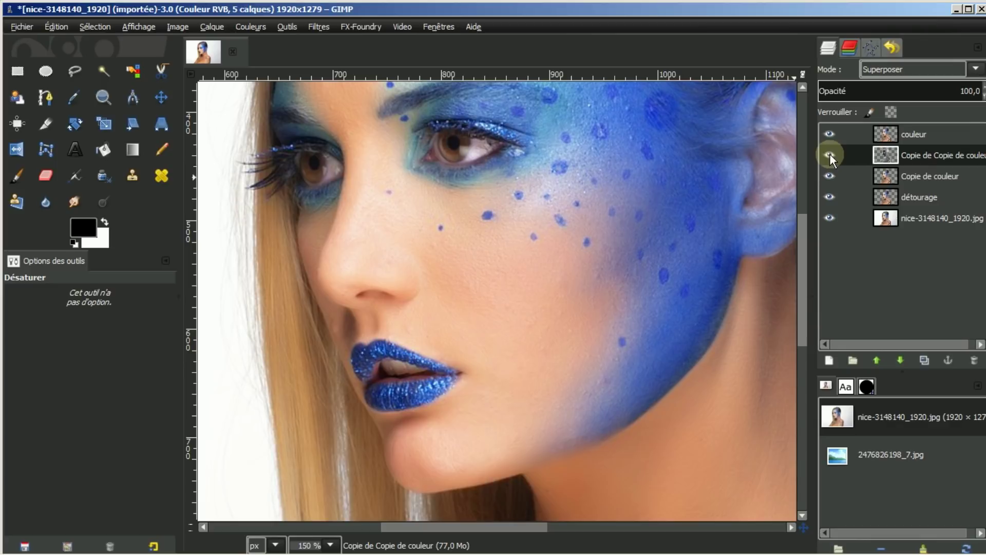
Merge both colour layers down into Copie de couleur and hide the original photo layer.
{"action": "right_click", "coordinate": [914, 153]}
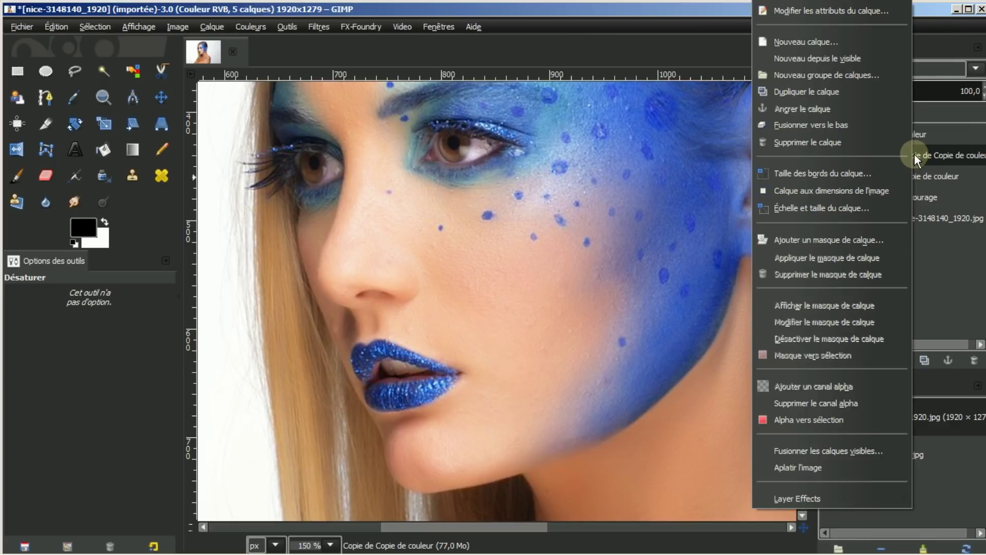
{"action": "left_click", "coordinate": [862, 125]}
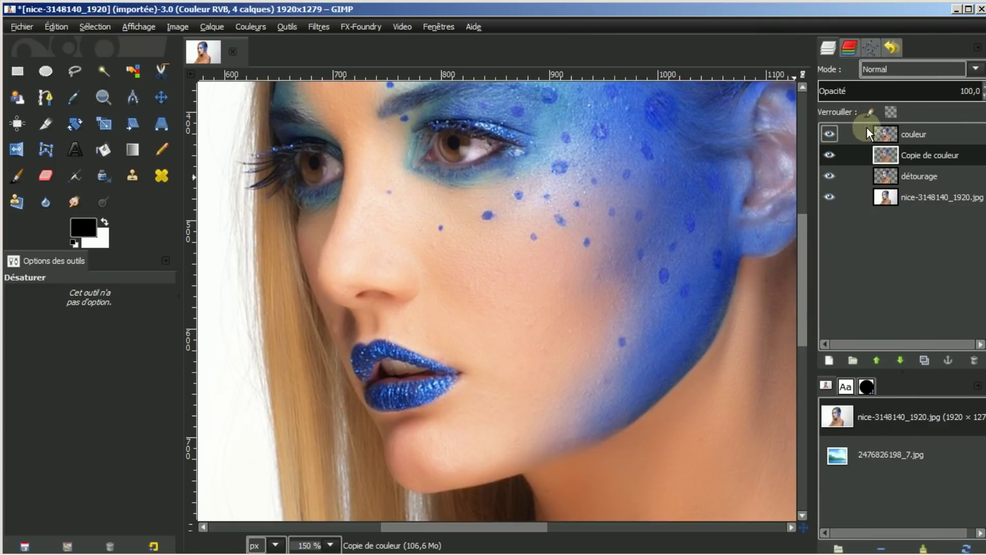
{"action": "left_click", "coordinate": [914, 134]}
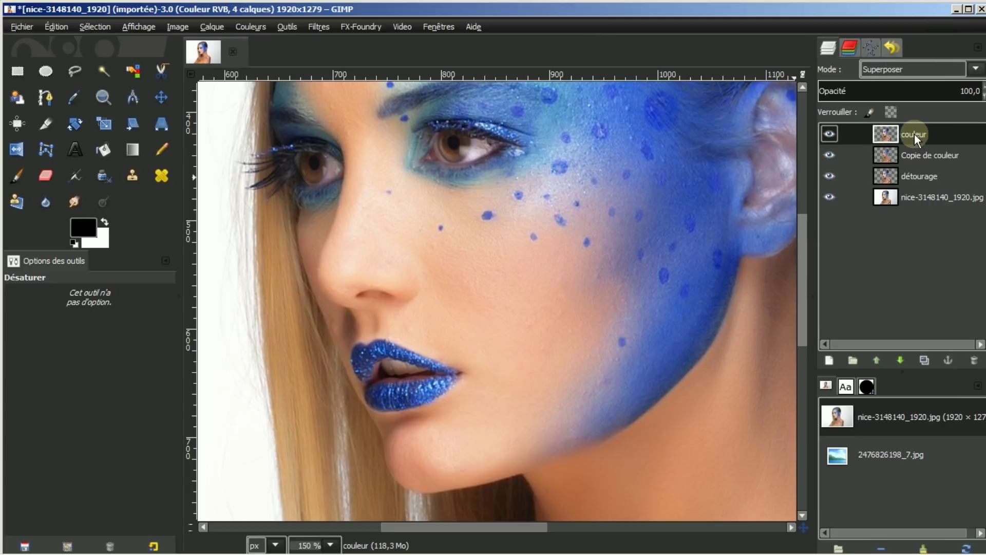
{"action": "right_click", "coordinate": [914, 133]}
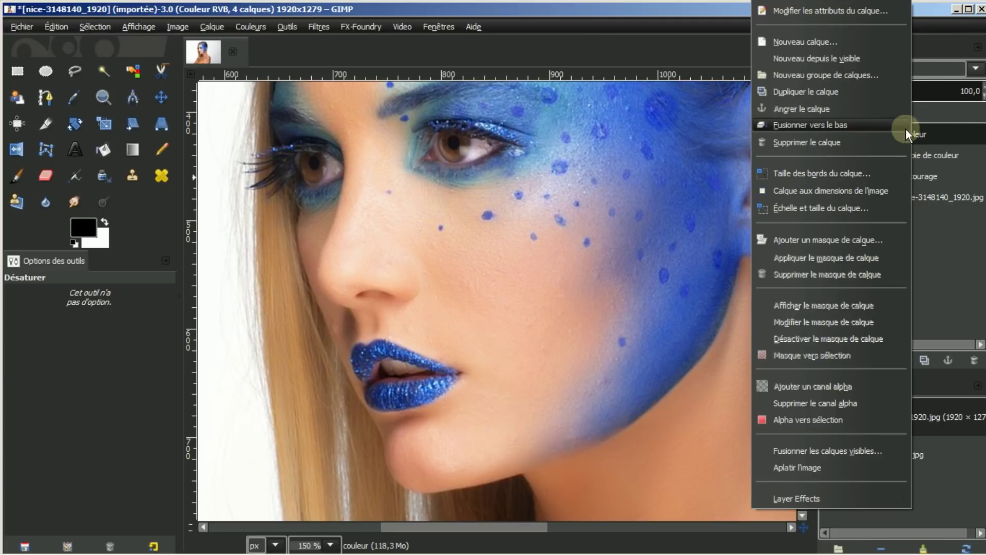
{"action": "left_click", "coordinate": [865, 123]}
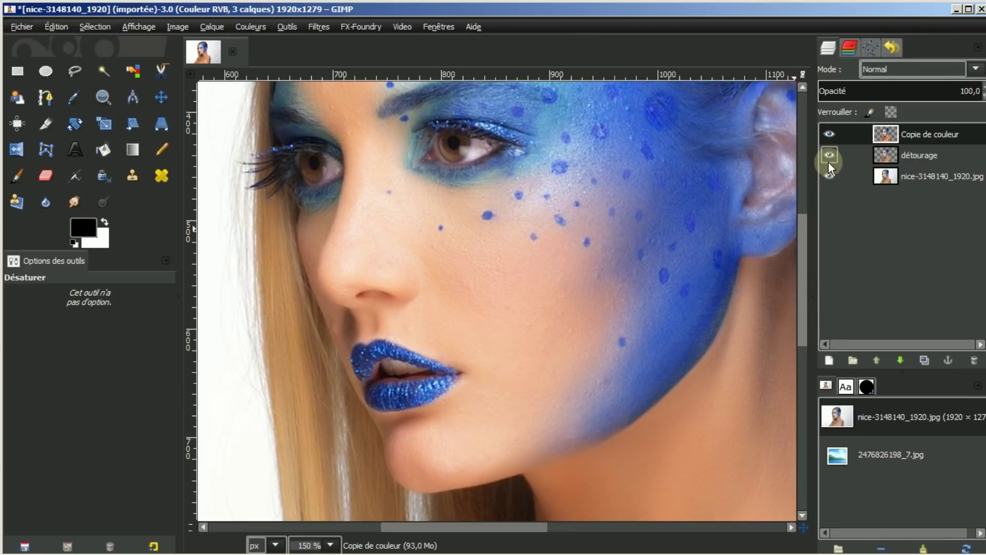
{"action": "left_click", "coordinate": [828, 176]}
{"action": "left_click", "coordinate": [829, 134]}
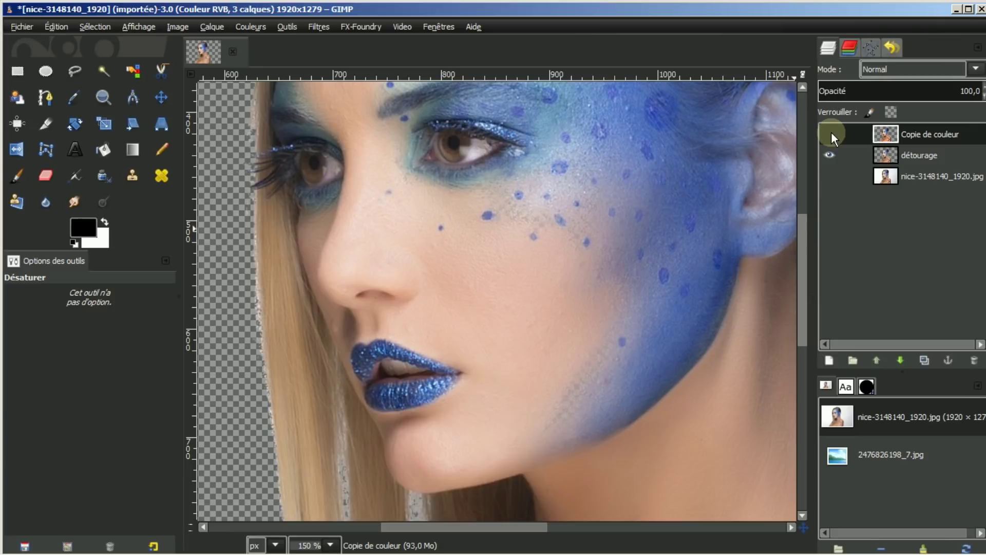
{"action": "left_click", "coordinate": [830, 133]}
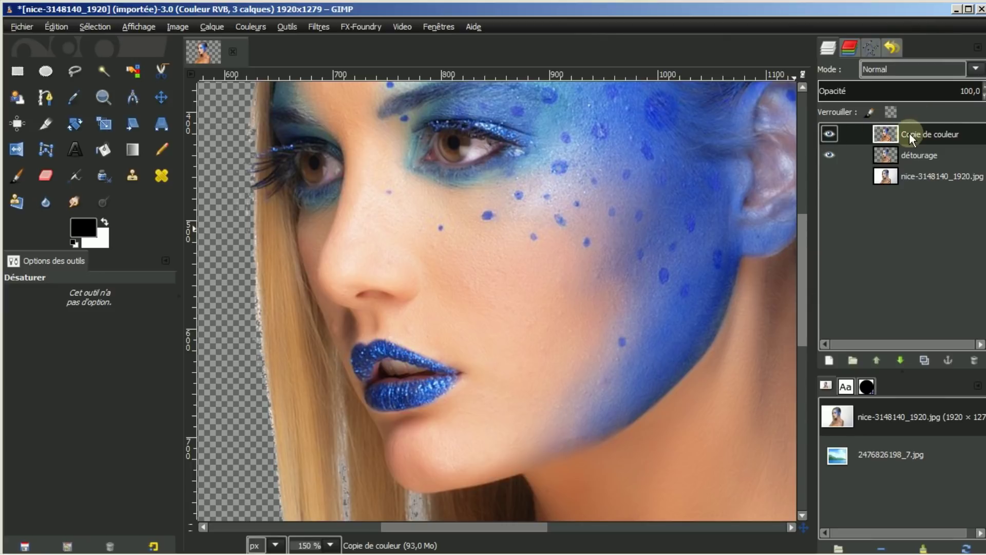
Pick the Paintbrush and set its size to 5.
{"action": "left_click", "coordinate": [16, 174]}
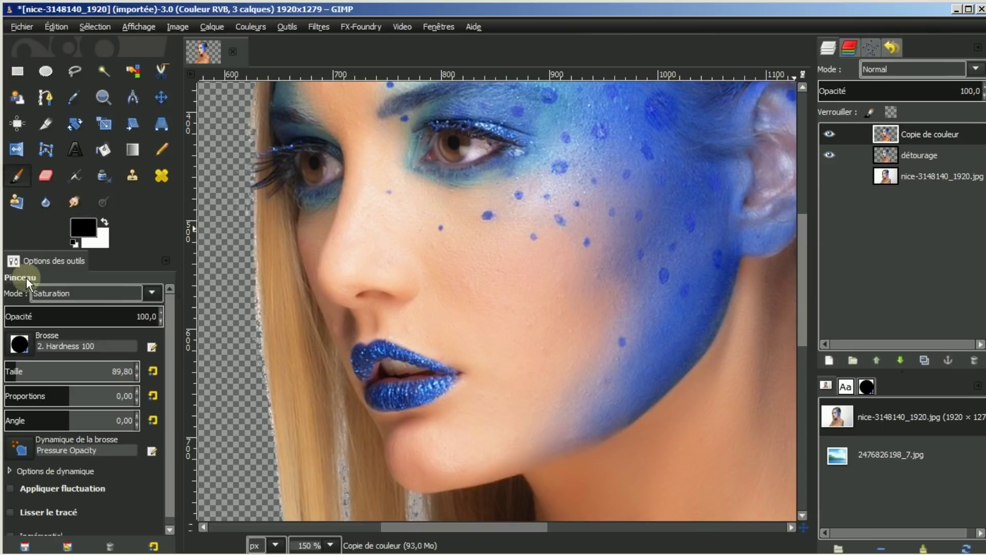
{"action": "left_click", "coordinate": [56, 320]}
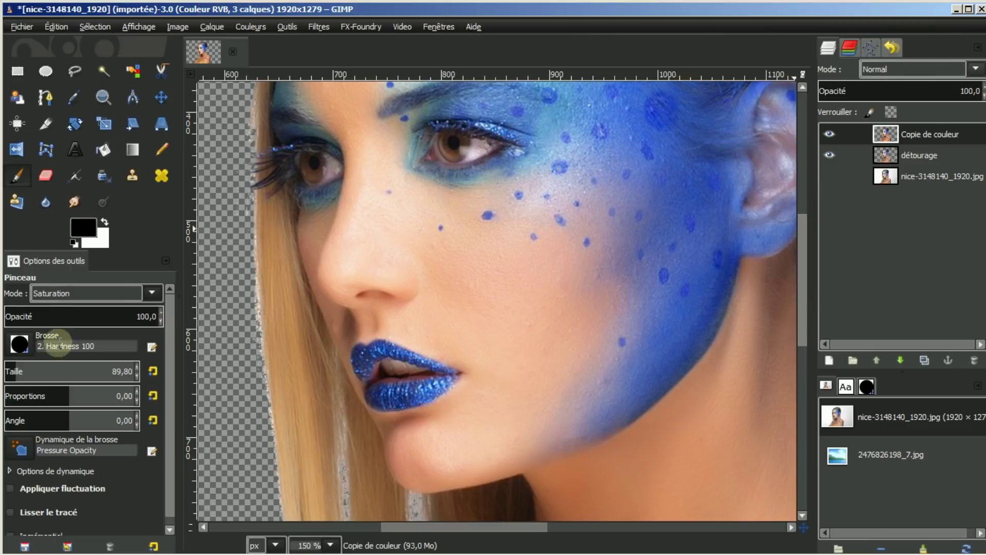
{"action": "left_click_drag", "start_coordinate": [21, 371], "coordinate": [2, 371]}
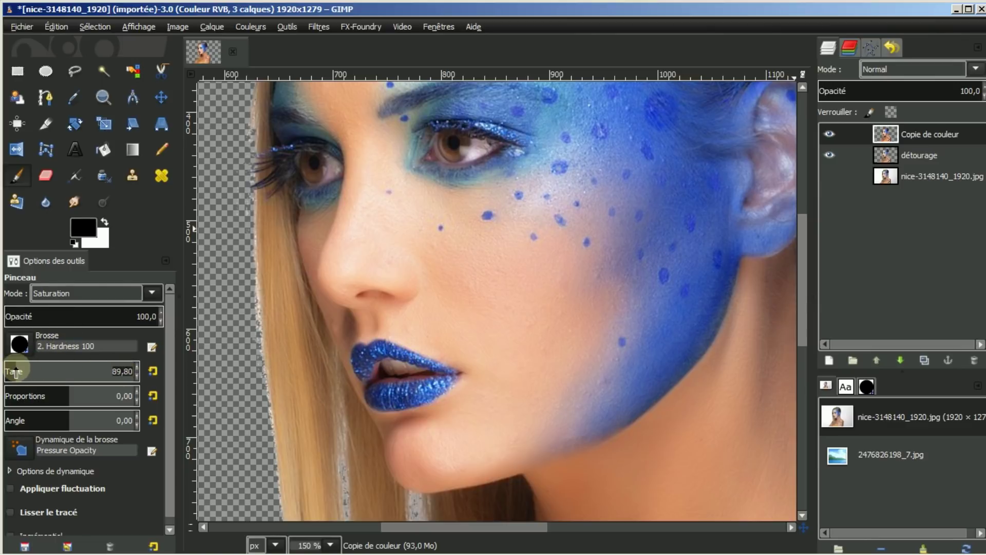
{"action": "left_click", "coordinate": [126, 370]}
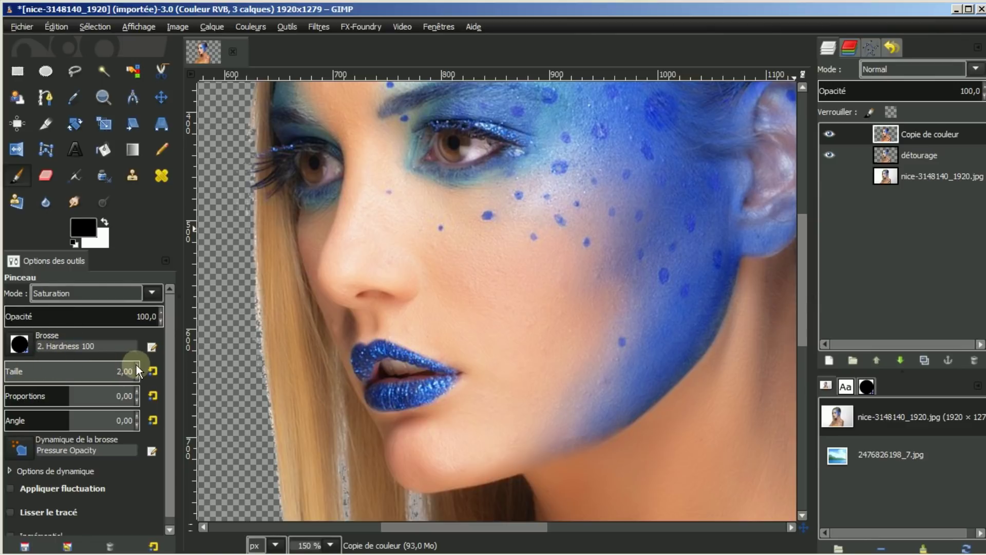
{"action": "left_click", "coordinate": [136, 366]}
Turn off the Eraser's Anti-effacement option and return to the Paintbrush.
{"action": "left_click", "coordinate": [45, 174]}
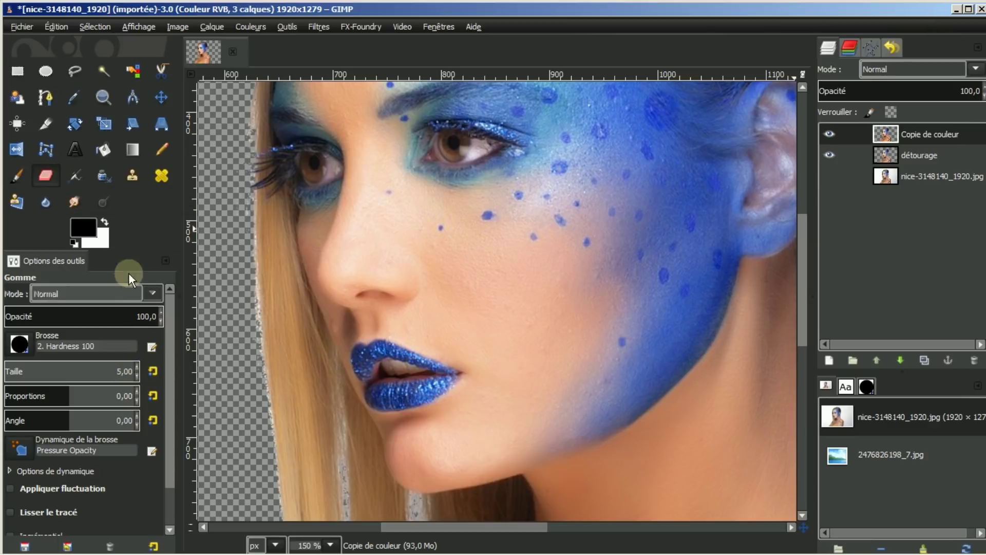
{"action": "left_click_drag", "start_coordinate": [169, 341], "coordinate": [164, 381]}
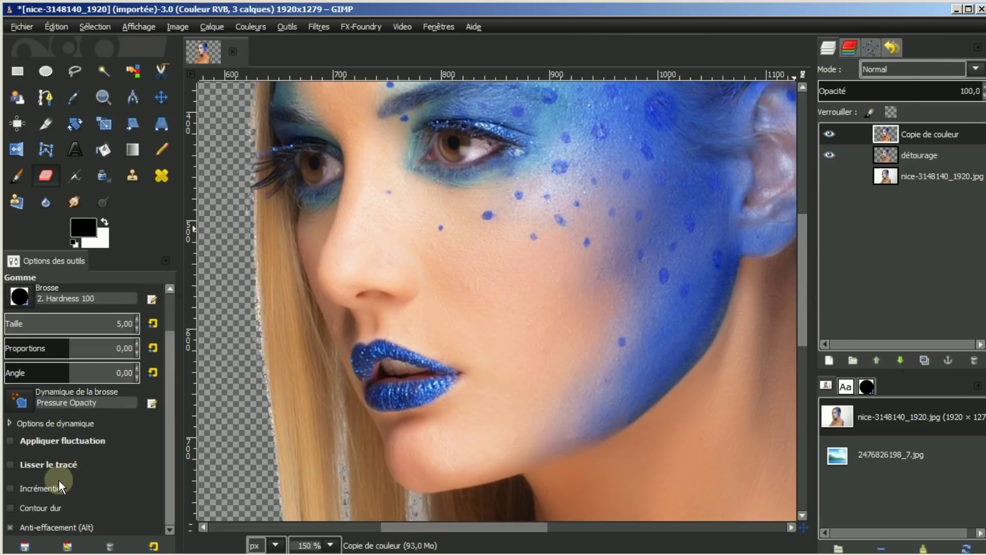
{"action": "left_click", "coordinate": [10, 527]}
{"action": "left_click_drag", "start_coordinate": [166, 390], "coordinate": [174, 349]}
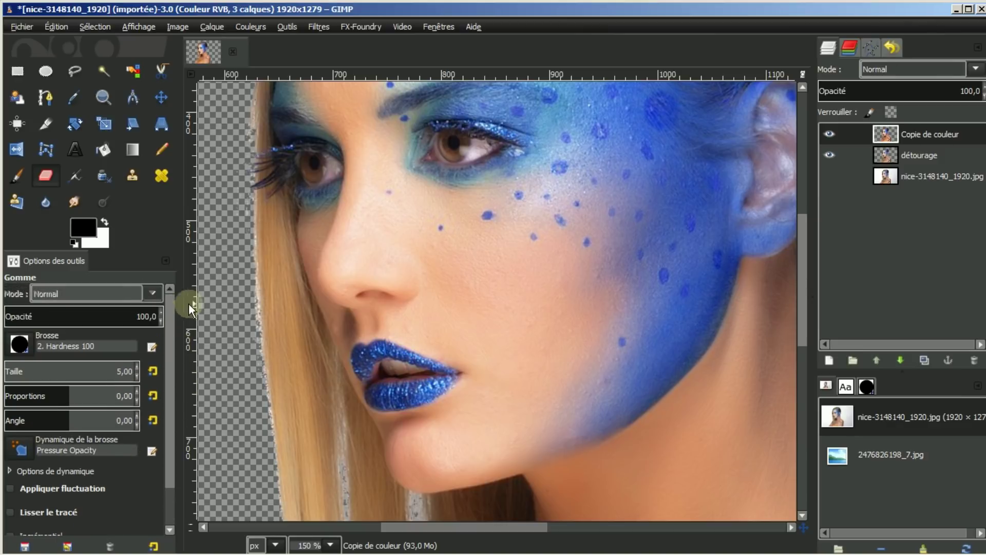
{"action": "left_click", "coordinate": [16, 175]}
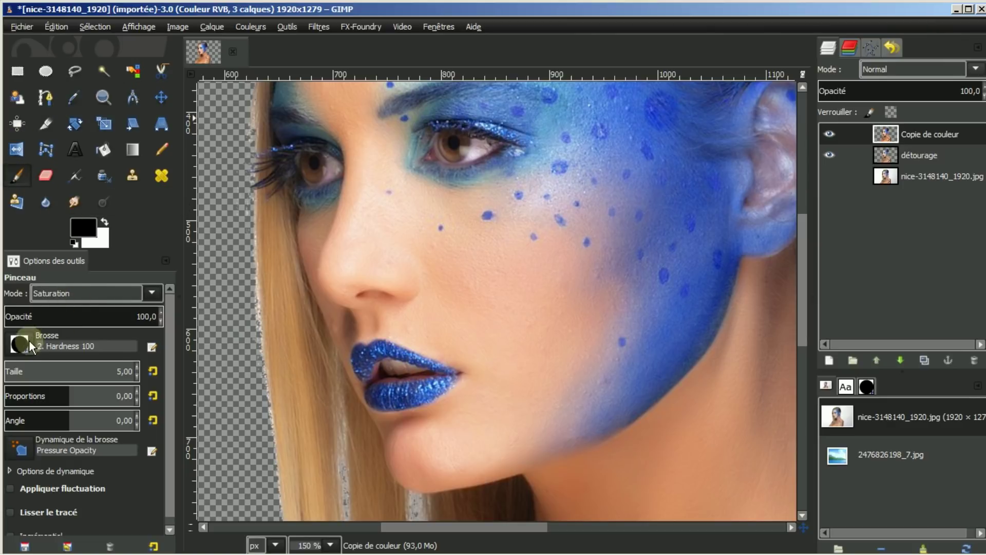
Paint in Saturation mode over the teeth and both eye whites to remove the blue tint.
{"action": "left_click", "coordinate": [153, 291]}
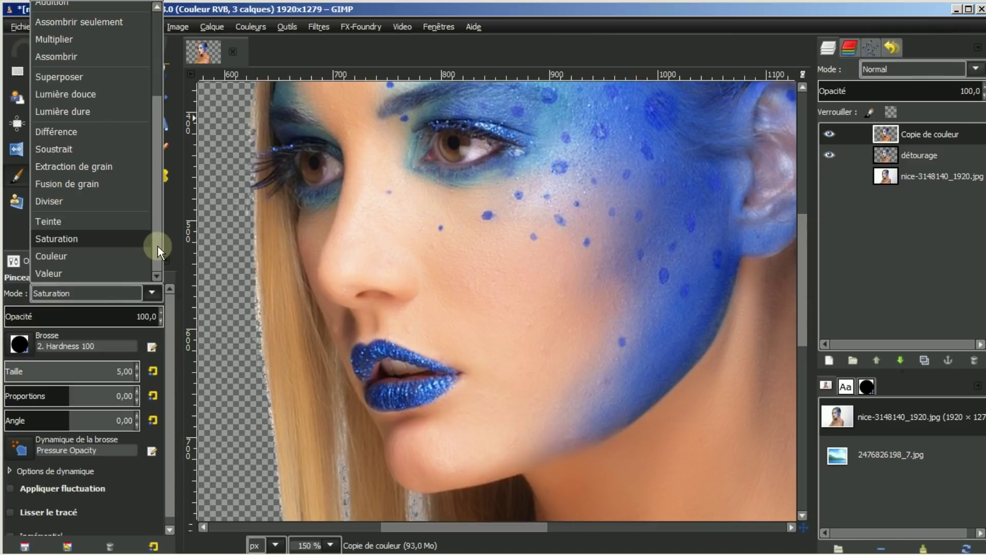
{"action": "left_click", "coordinate": [90, 238]}
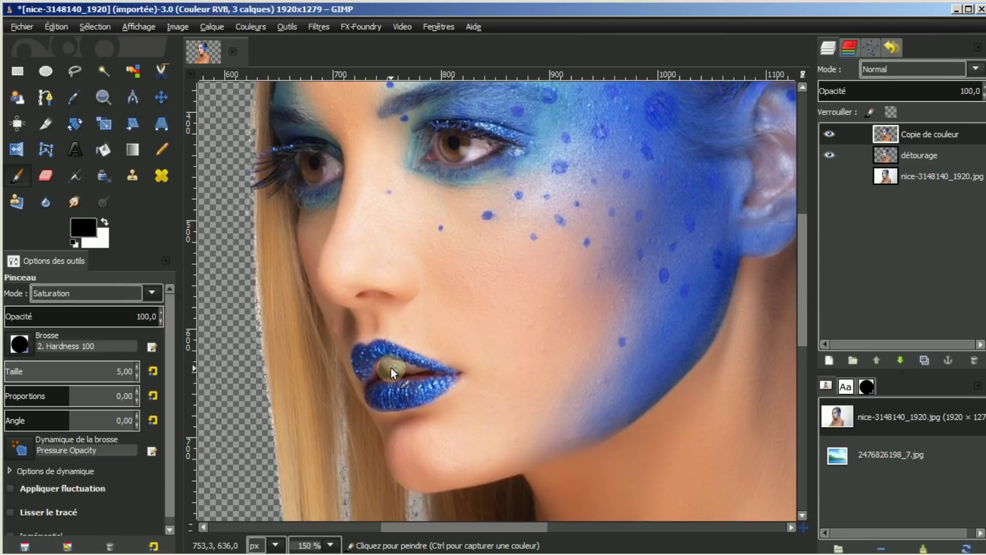
{"action": "left_click_drag", "start_coordinate": [386, 368], "coordinate": [405, 371]}
{"action": "mouse_move", "coordinate": [404, 365]}
{"action": "left_mouse_down"}
{"action": "mouse_move", "coordinate": [392, 371]}
{"action": "mouse_move", "coordinate": [421, 369]}
{"action": "mouse_move", "coordinate": [414, 377]}
{"action": "left_mouse_up"}
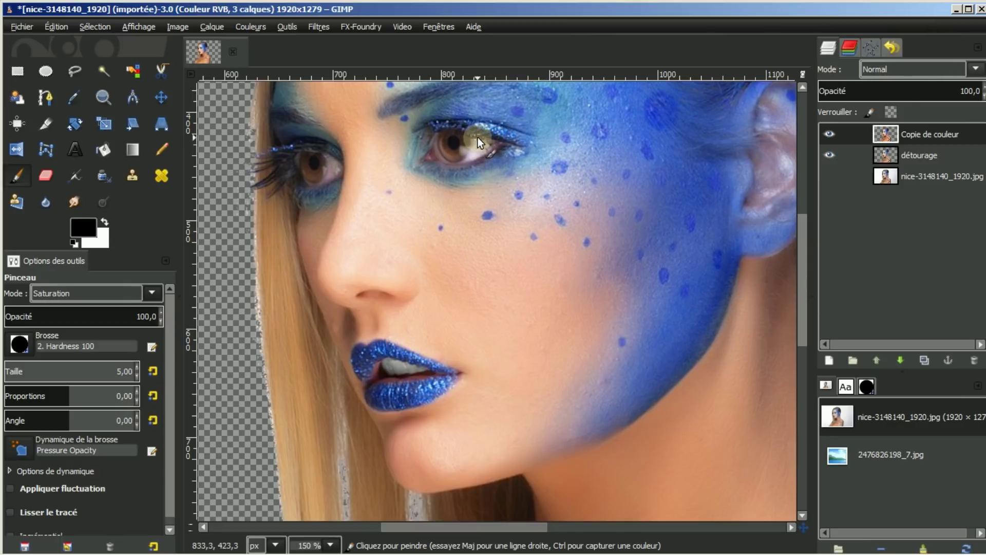
{"action": "mouse_move", "coordinate": [474, 148]}
{"action": "left_mouse_down"}
{"action": "mouse_move", "coordinate": [467, 159]}
{"action": "mouse_move", "coordinate": [487, 151]}
{"action": "mouse_move", "coordinate": [437, 139]}
{"action": "mouse_move", "coordinate": [439, 155]}
{"action": "mouse_move", "coordinate": [454, 163]}
{"action": "mouse_move", "coordinate": [482, 144]}
{"action": "left_mouse_up"}
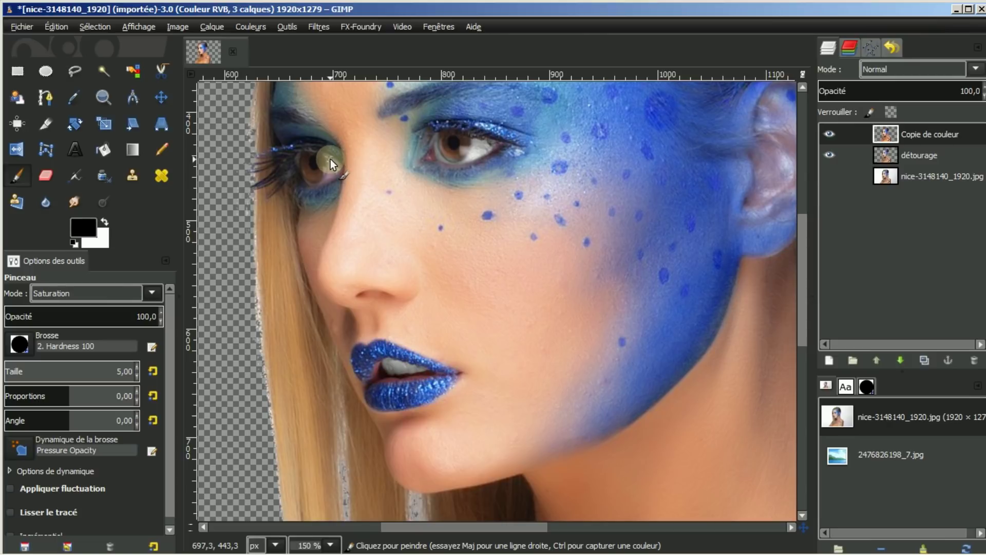
{"action": "mouse_move", "coordinate": [330, 159]}
{"action": "left_mouse_down"}
{"action": "mouse_move", "coordinate": [329, 175]}
{"action": "mouse_move", "coordinate": [341, 172]}
{"action": "mouse_move", "coordinate": [309, 183]}
{"action": "mouse_move", "coordinate": [297, 155]}
{"action": "mouse_move", "coordinate": [331, 159]}
{"action": "mouse_move", "coordinate": [297, 161]}
{"action": "mouse_move", "coordinate": [304, 201]}
{"action": "mouse_move", "coordinate": [340, 164]}
{"action": "mouse_move", "coordinate": [326, 169]}
{"action": "left_mouse_up"}
Toggle Copie de couleur off and on to compare the touch-ups.
{"action": "left_click", "coordinate": [815, 134]}
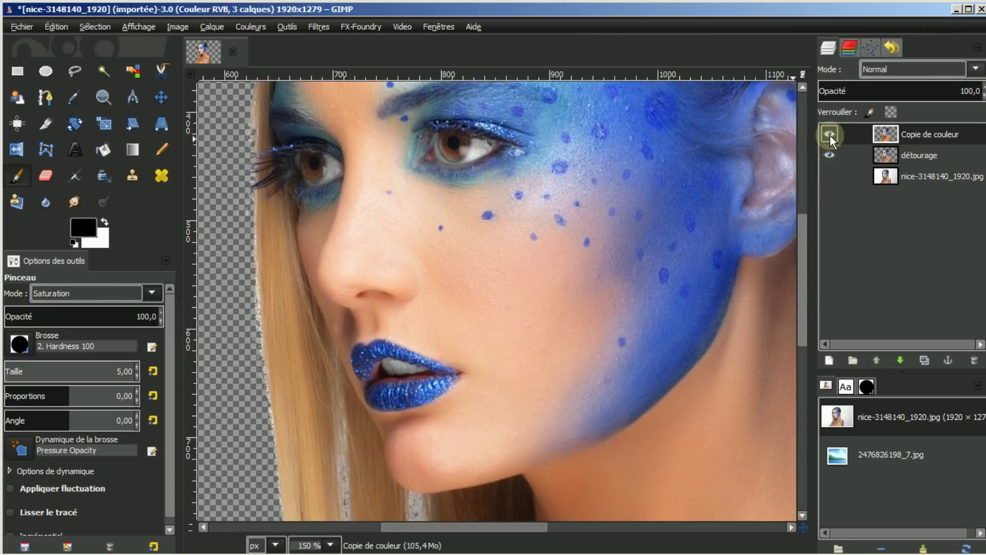
{"action": "left_click", "coordinate": [830, 134]}
{"action": "left_click", "coordinate": [830, 134]}
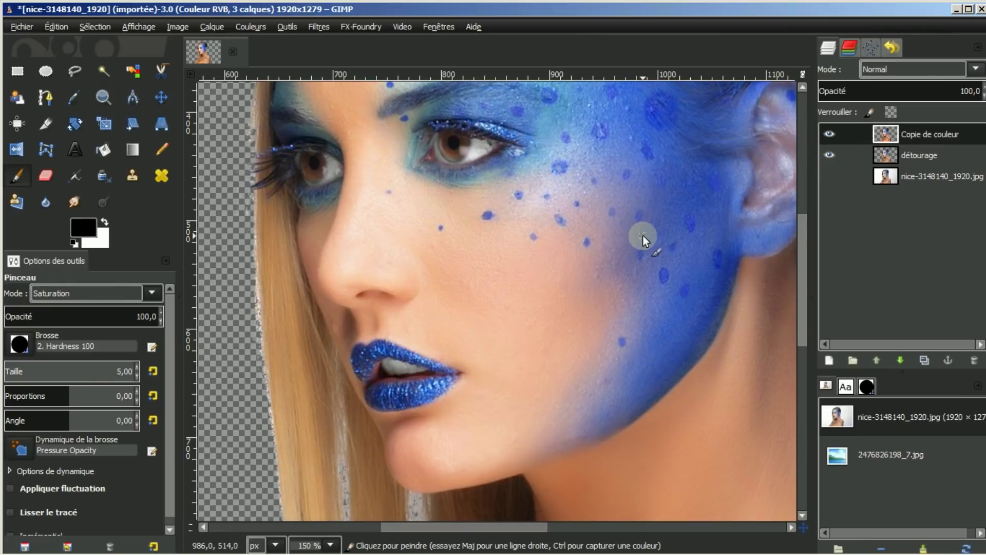
{"action": "scroll", "coordinate": [642, 235], "scroll_direction": "down", "scroll_amount": 1}
{"action": "scroll", "coordinate": [643, 235], "scroll_direction": "down", "scroll_amount": 1}
{"action": "scroll", "coordinate": [642, 235], "scroll_direction": "down", "scroll_amount": 1}
{"action": "scroll", "coordinate": [642, 235], "scroll_direction": "down", "scroll_amount": 1}
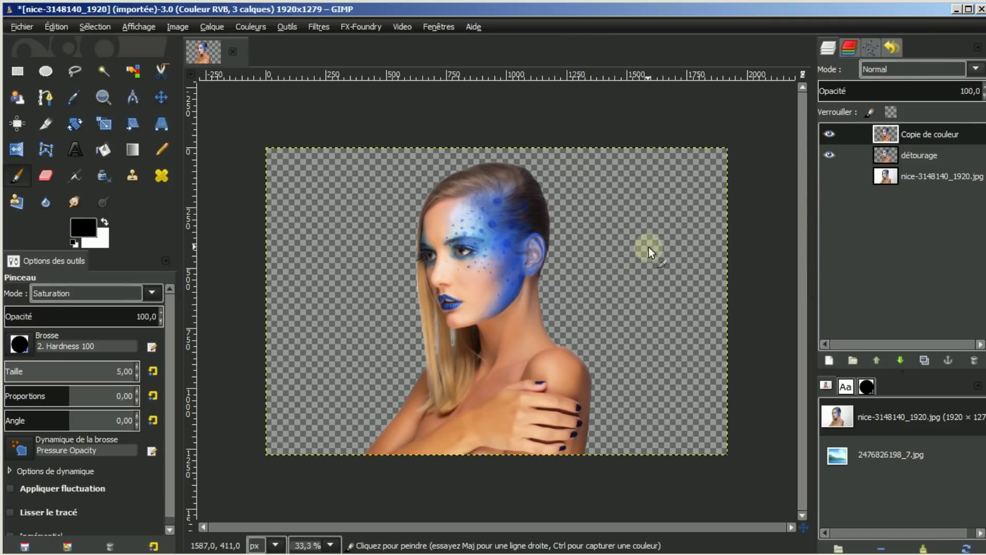
Add a transparent layer filled with a Plasma render and place it below Copie de couleur.
{"action": "left_click", "coordinate": [830, 359]}
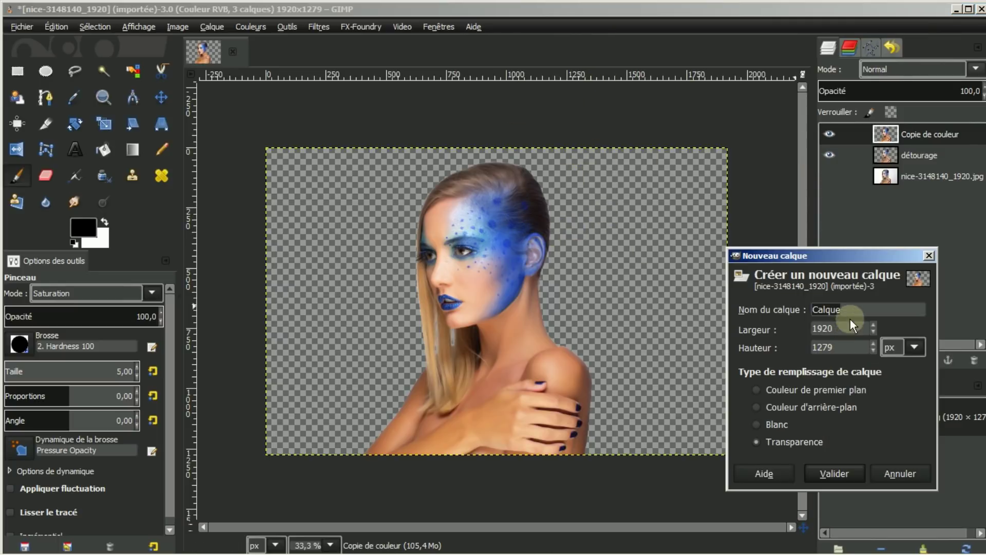
{"action": "left_click", "coordinate": [824, 474]}
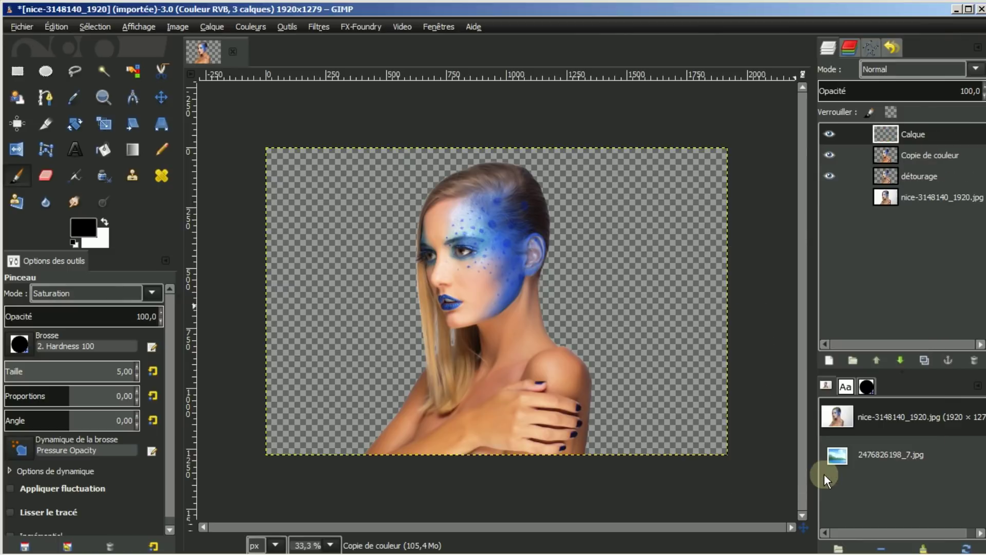
{"action": "left_click", "coordinate": [317, 27]}
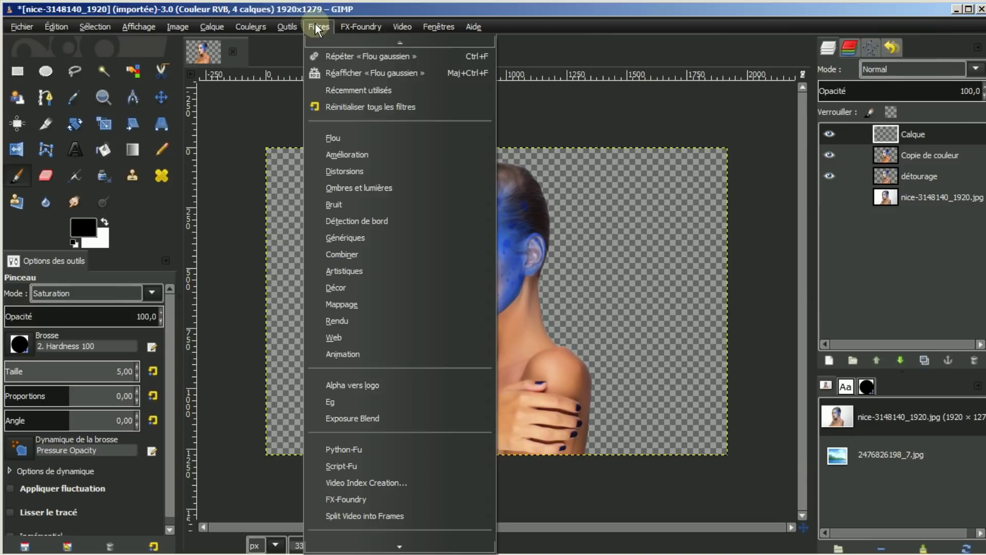
{"action": "mouse_move", "coordinate": [337, 320]}
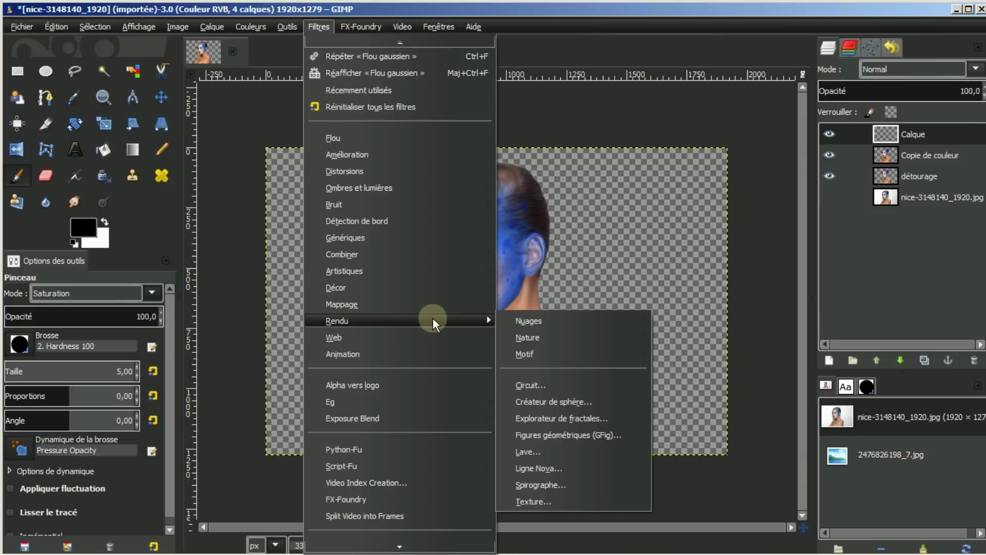
{"action": "mouse_move", "coordinate": [529, 320]}
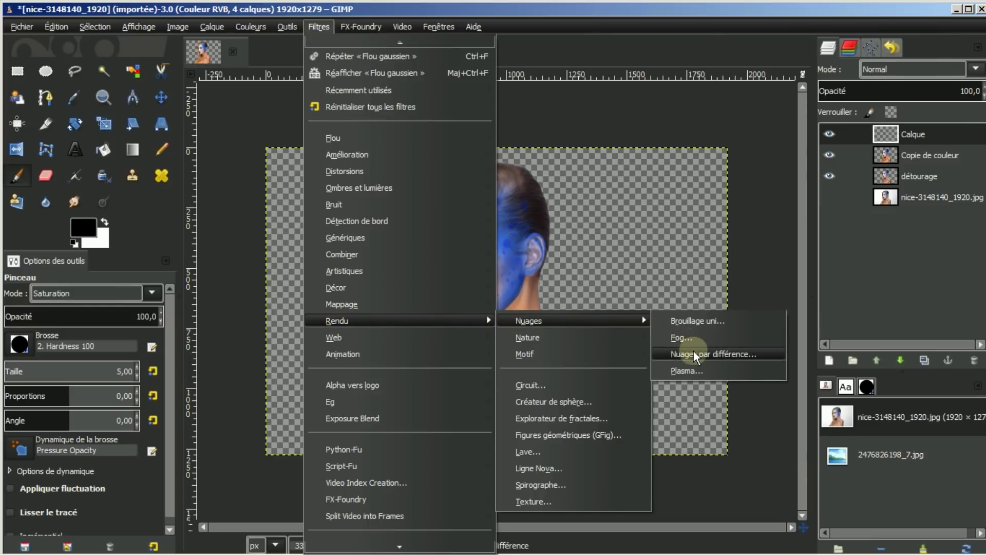
{"action": "left_click", "coordinate": [680, 371]}
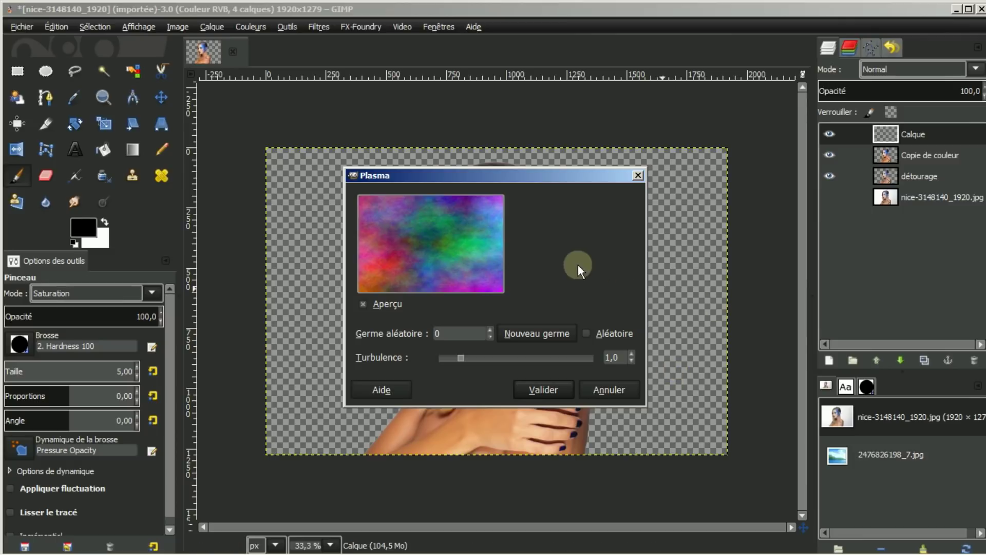
{"action": "left_click", "coordinate": [546, 391]}
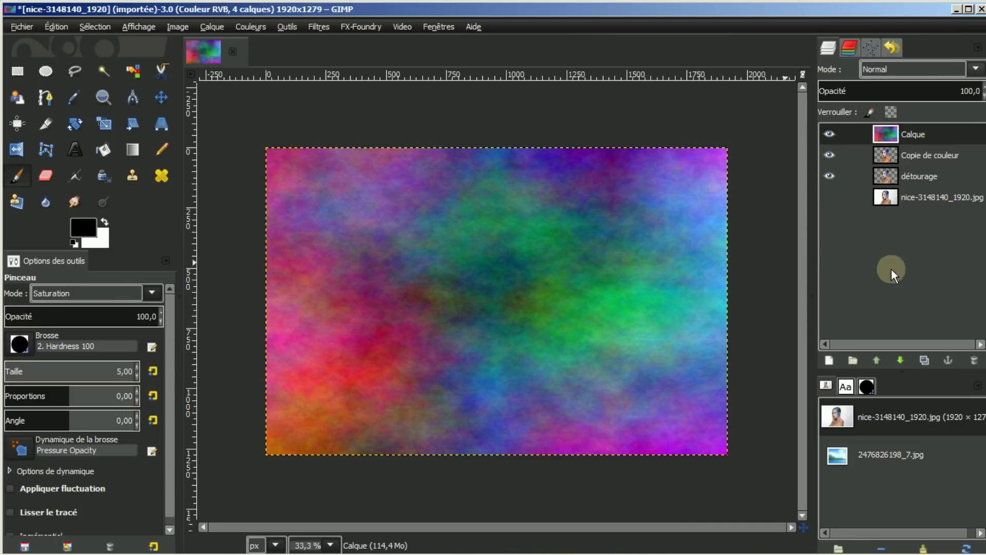
{"action": "left_click", "coordinate": [901, 359]}
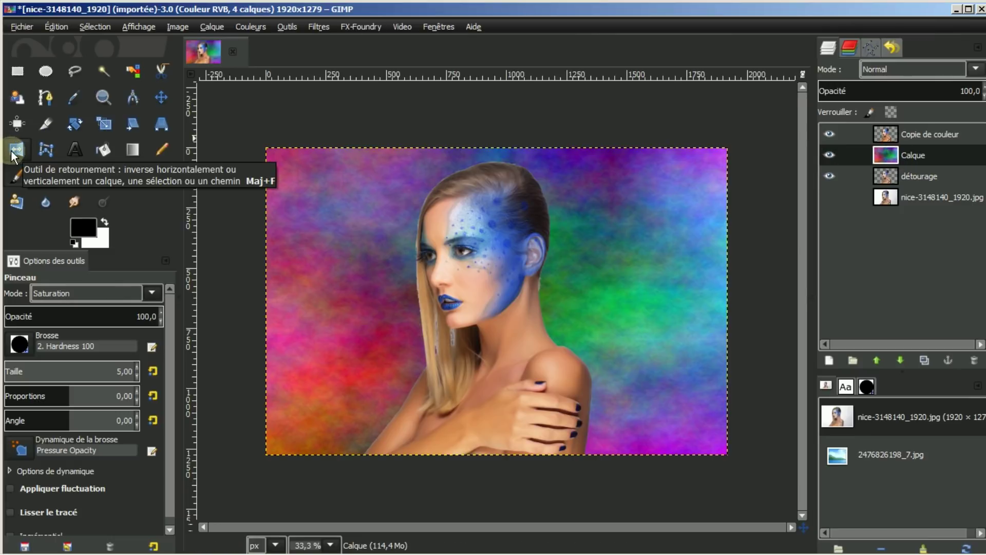
Flip the plasma layer horizontally twice, undo a trial vertical flip, and reselect Copie de couleur.
{"action": "left_click", "coordinate": [12, 153]}
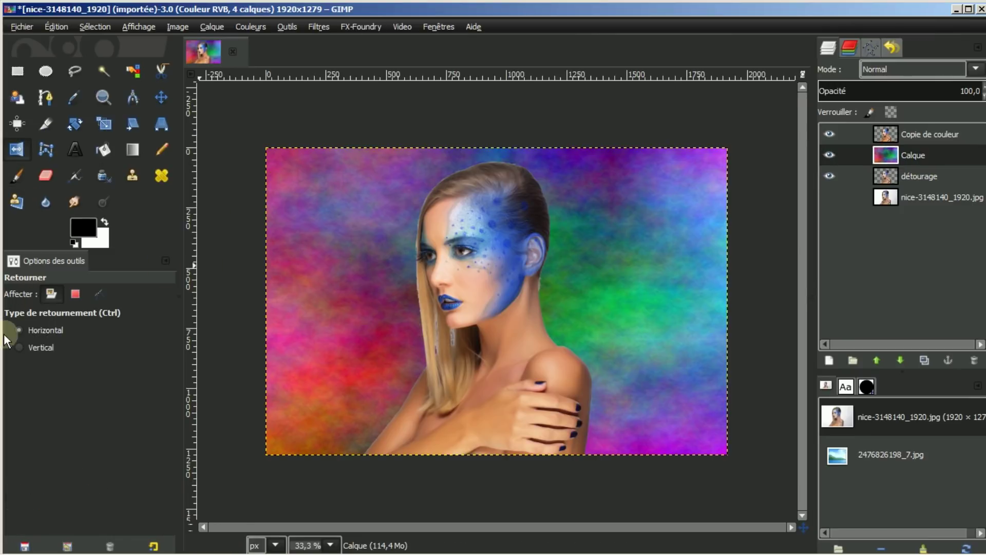
{"action": "left_click", "coordinate": [343, 205]}
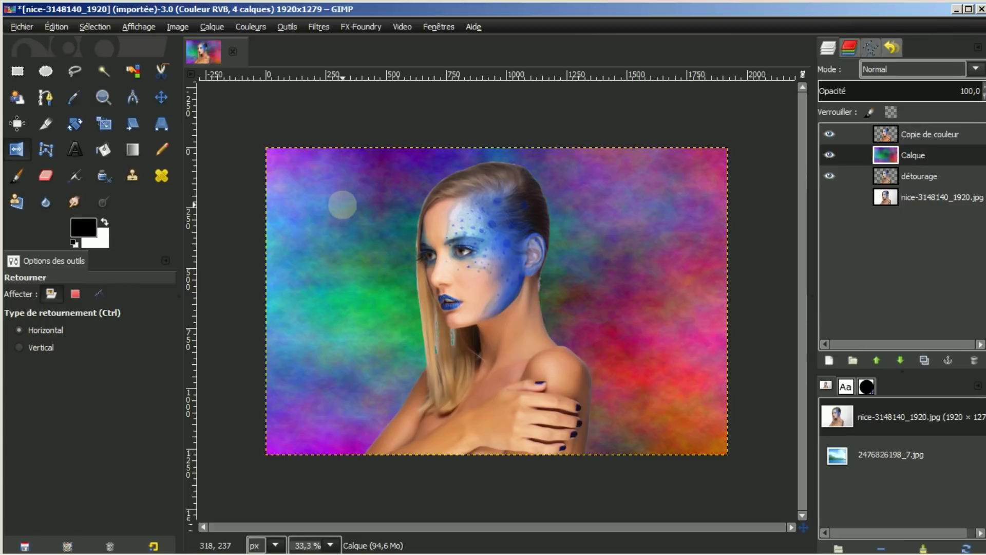
{"action": "left_click", "coordinate": [343, 205]}
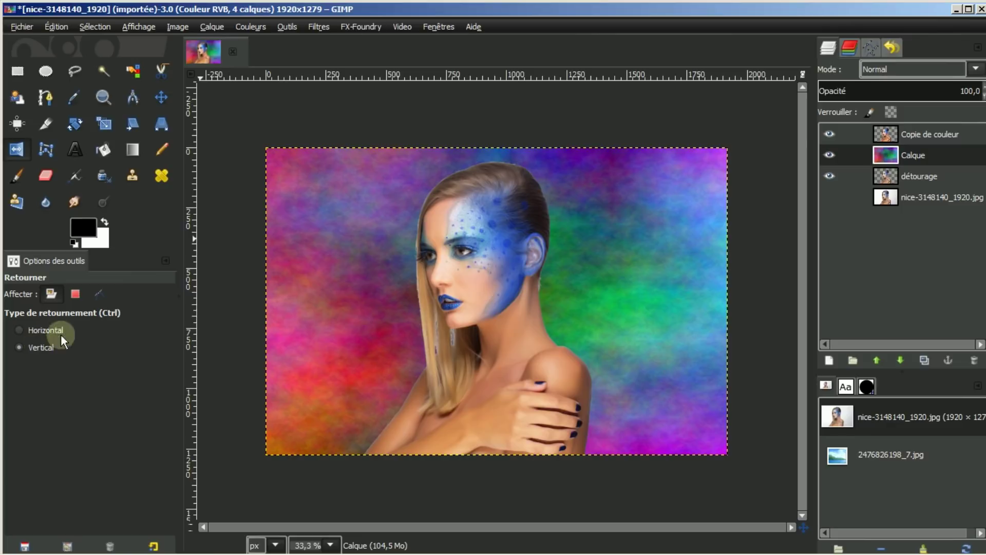
{"action": "left_click", "coordinate": [340, 231]}
{"action": "key", "text": "ctrl+z"}
{"action": "scroll", "coordinate": [501, 301], "scroll_direction": "up", "scroll_amount": 1}
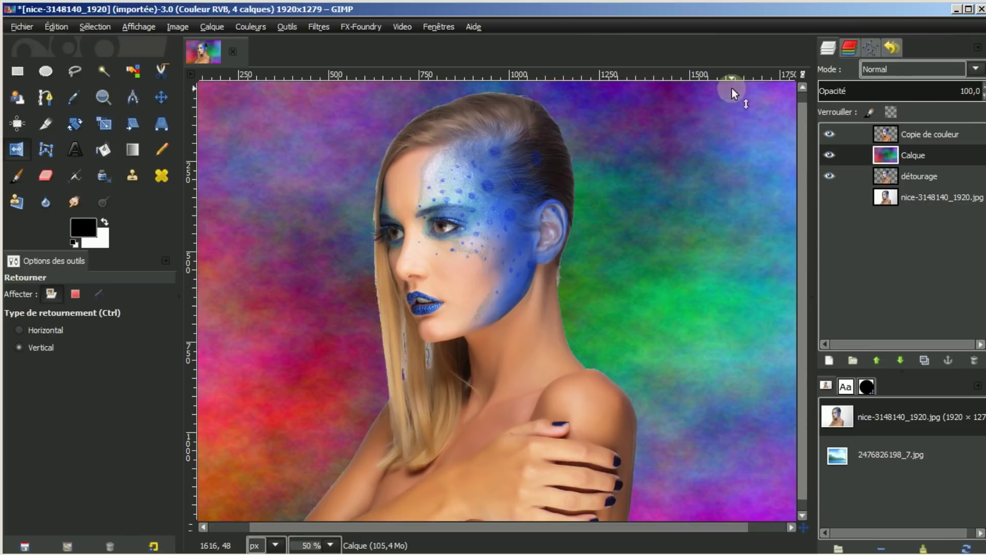
{"action": "left_click", "coordinate": [921, 133]}
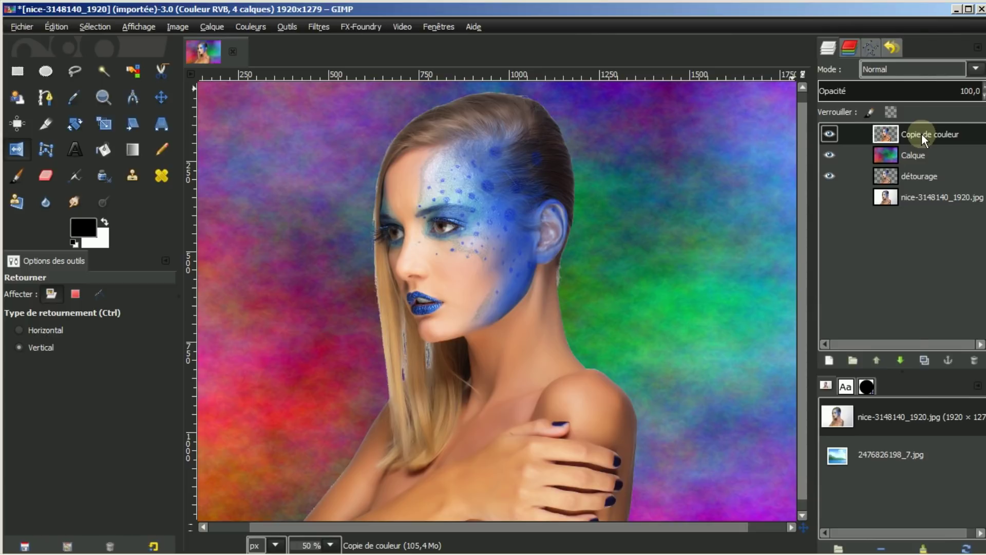
Select the woman from Copie de couleur's alpha, shrink the selection by 3 px, and invert it.
{"action": "right_click", "coordinate": [922, 133]}
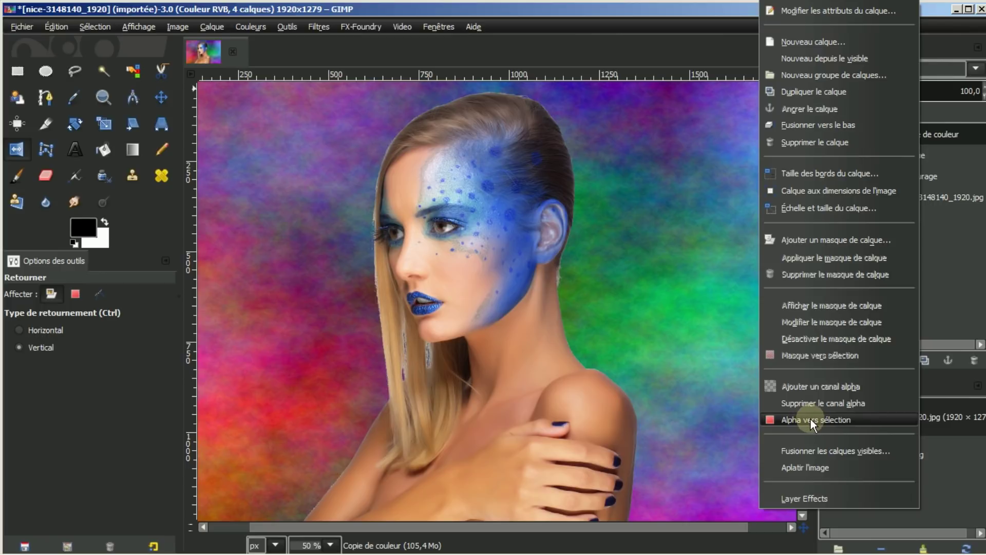
{"action": "left_click", "coordinate": [809, 421]}
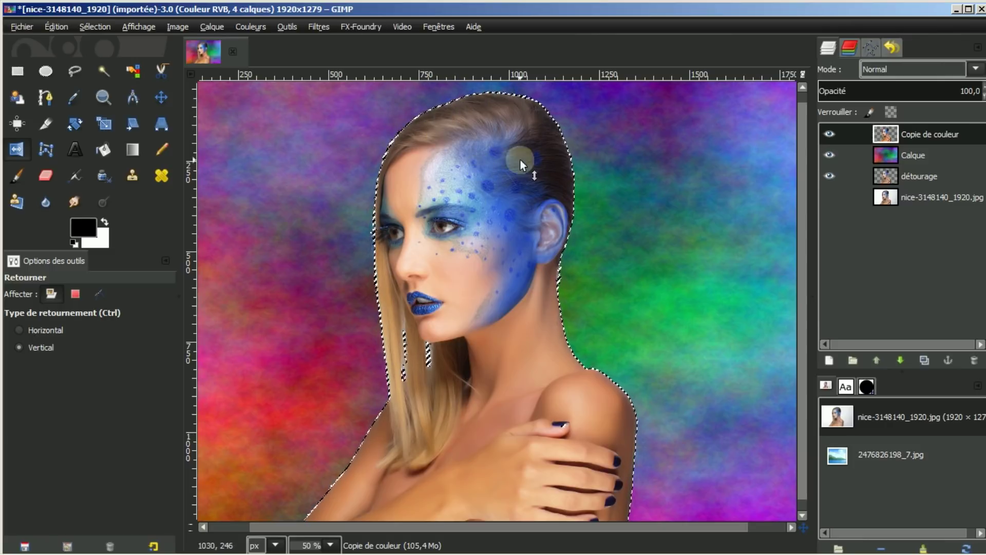
{"action": "left_click", "coordinate": [93, 25]}
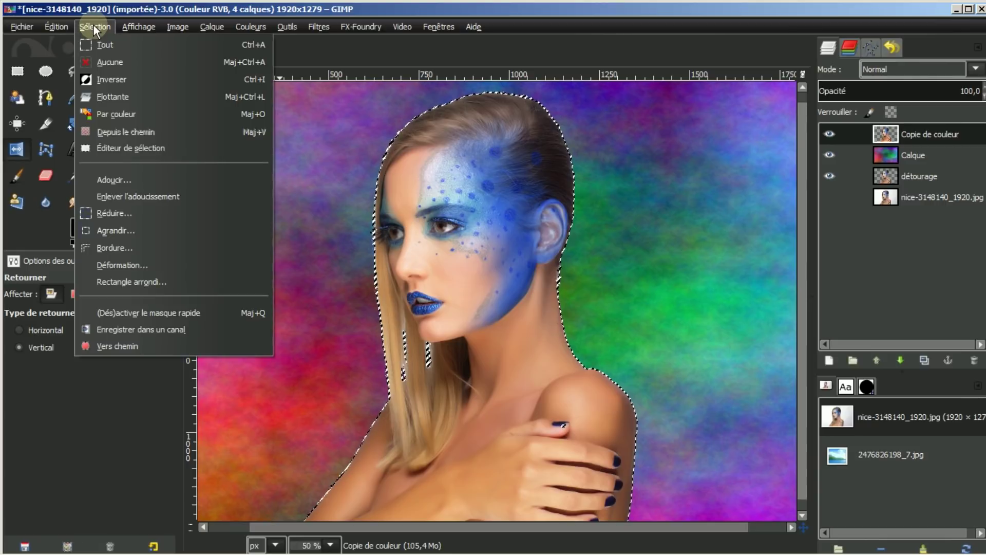
{"action": "left_click", "coordinate": [102, 213]}
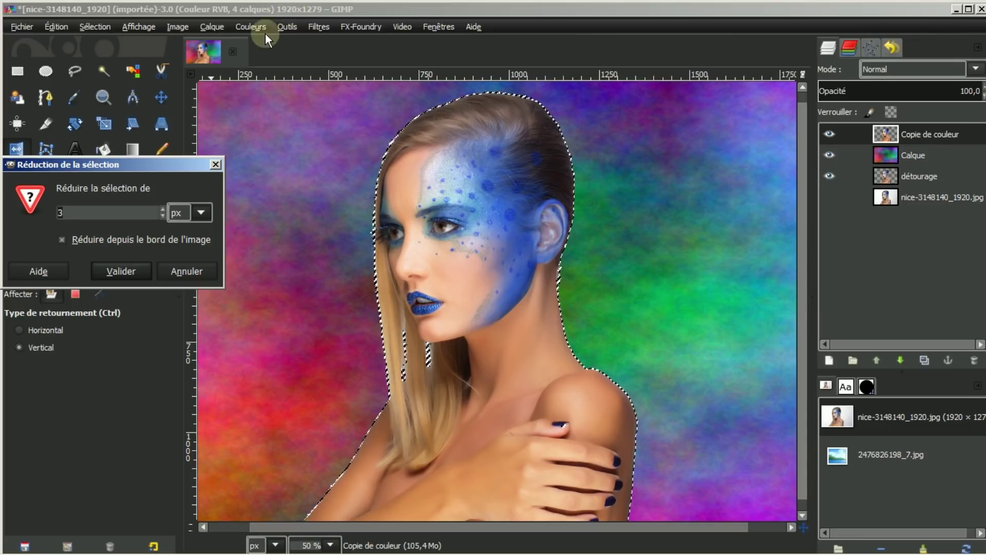
{"action": "left_click", "coordinate": [91, 204]}
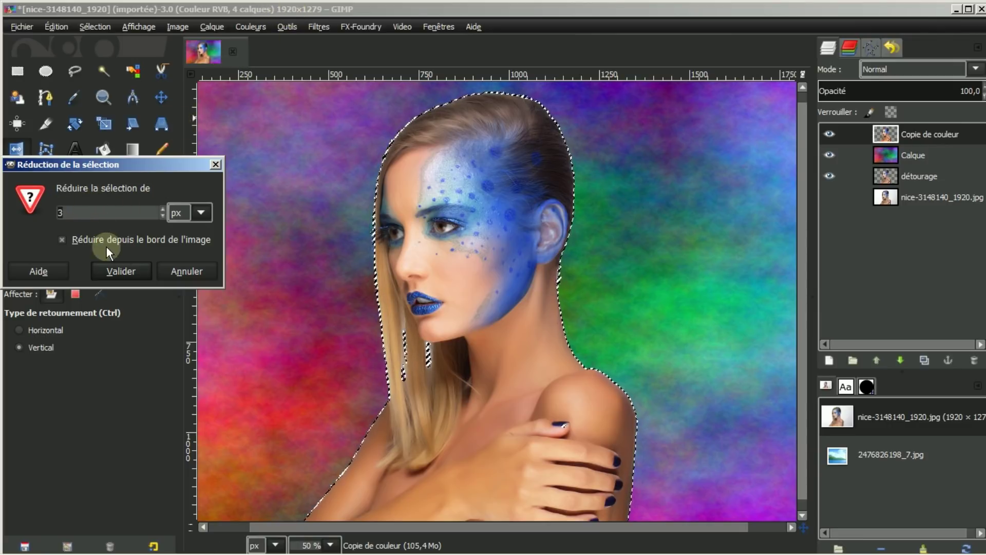
{"action": "left_click", "coordinate": [113, 272]}
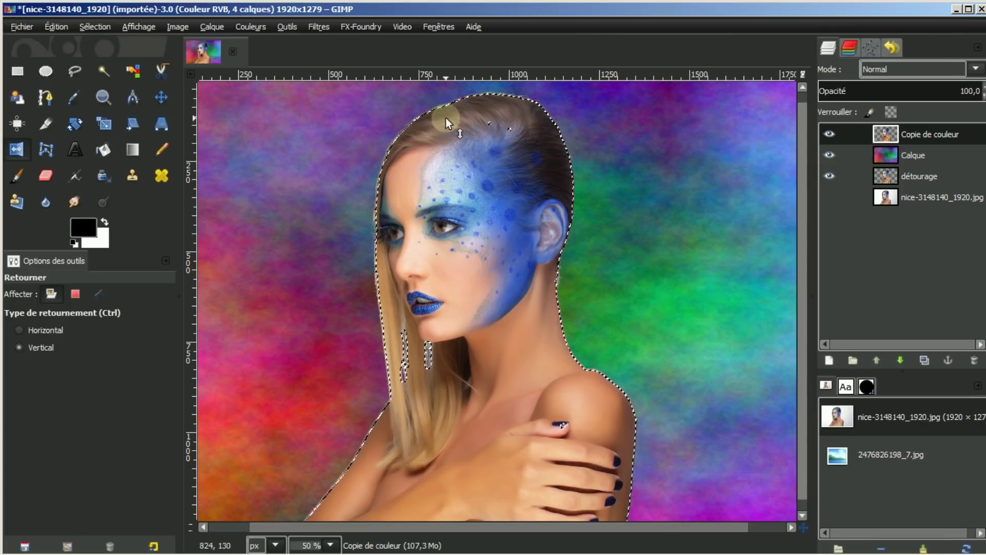
{"action": "left_click", "coordinate": [94, 28]}
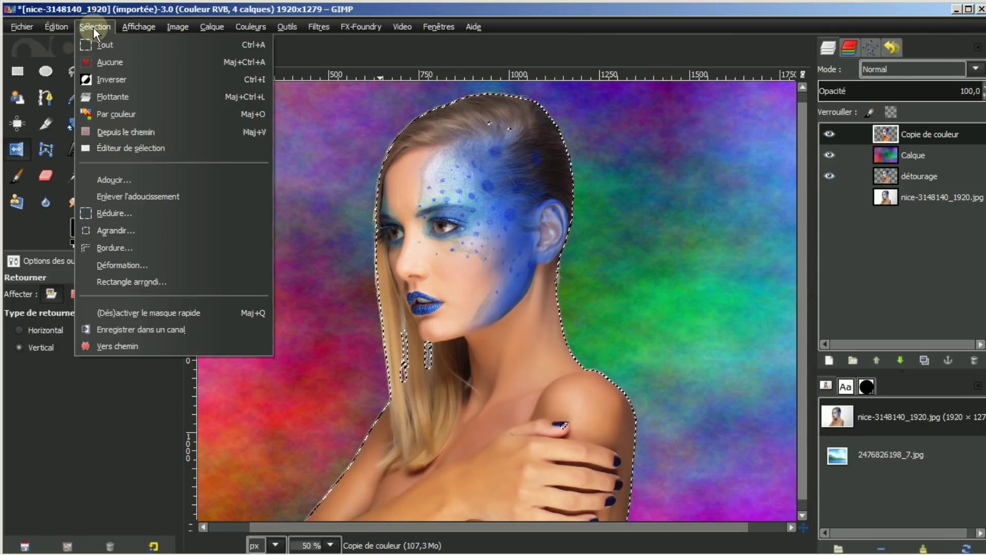
{"action": "left_click", "coordinate": [100, 80]}
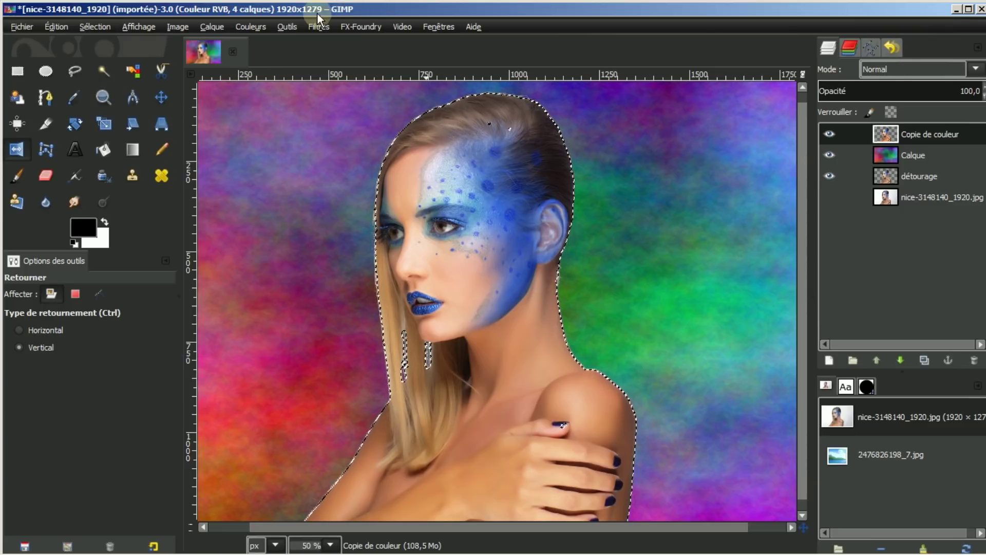
Apply a 20 px Gaussian blur to the area around the woman.
{"action": "left_click", "coordinate": [311, 25]}
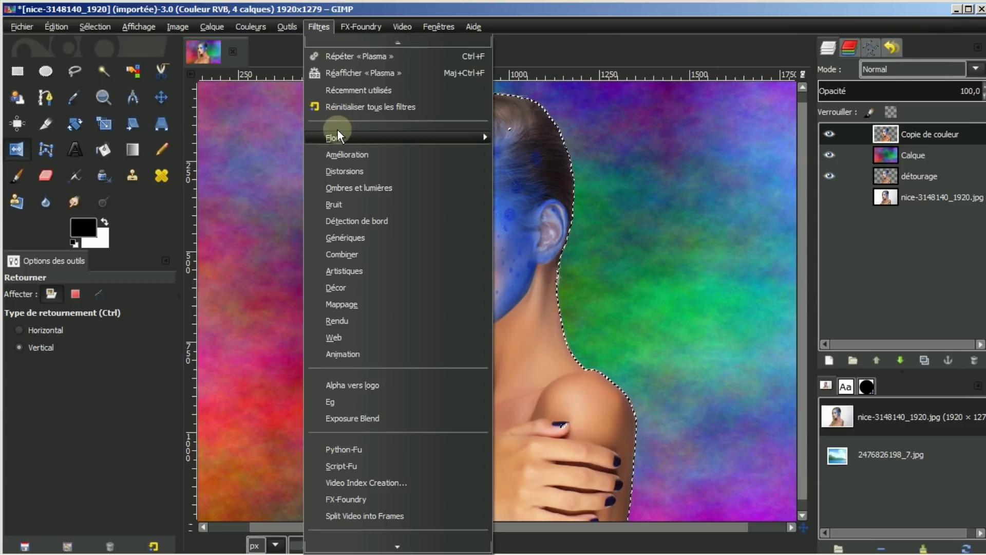
{"action": "mouse_move", "coordinate": [362, 137]}
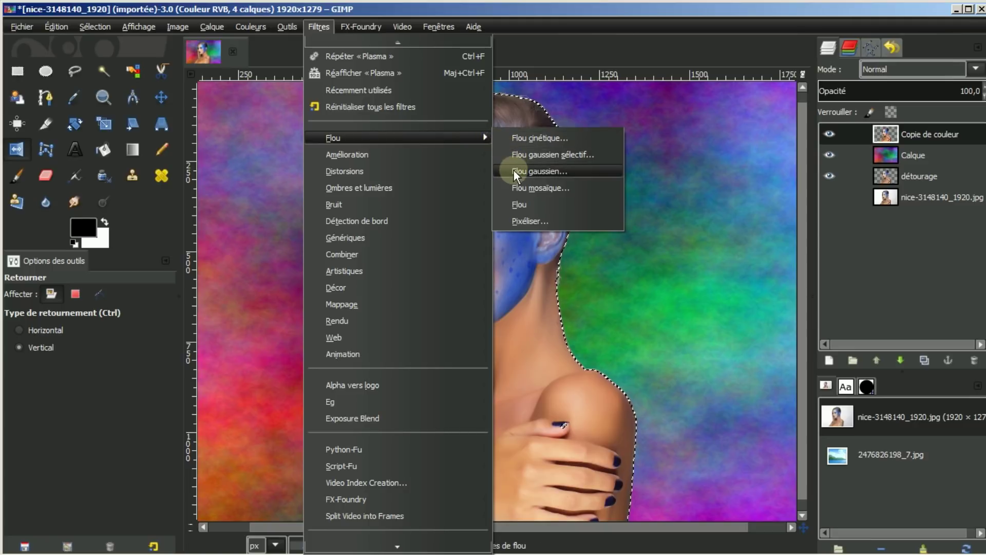
{"action": "left_click", "coordinate": [514, 171]}
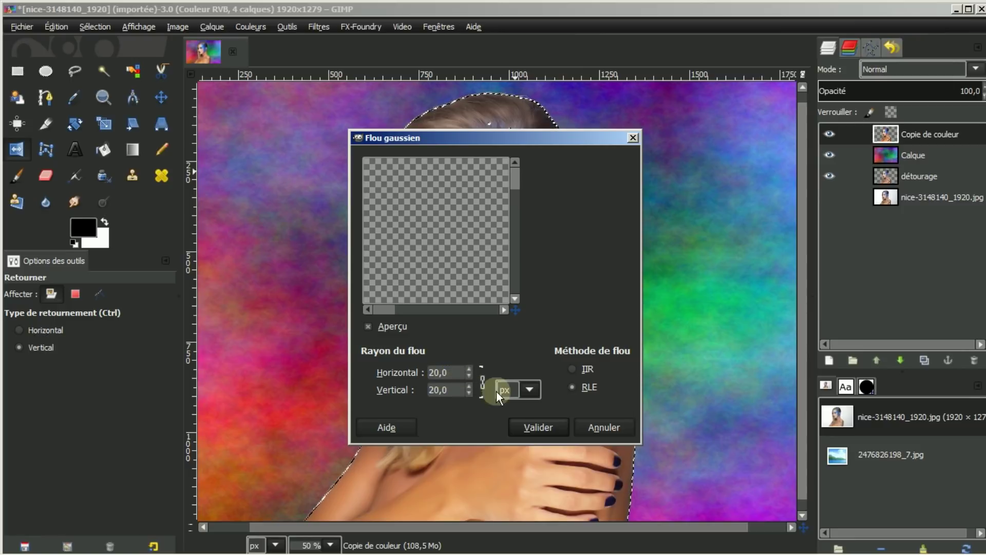
{"action": "left_click", "coordinate": [526, 426]}
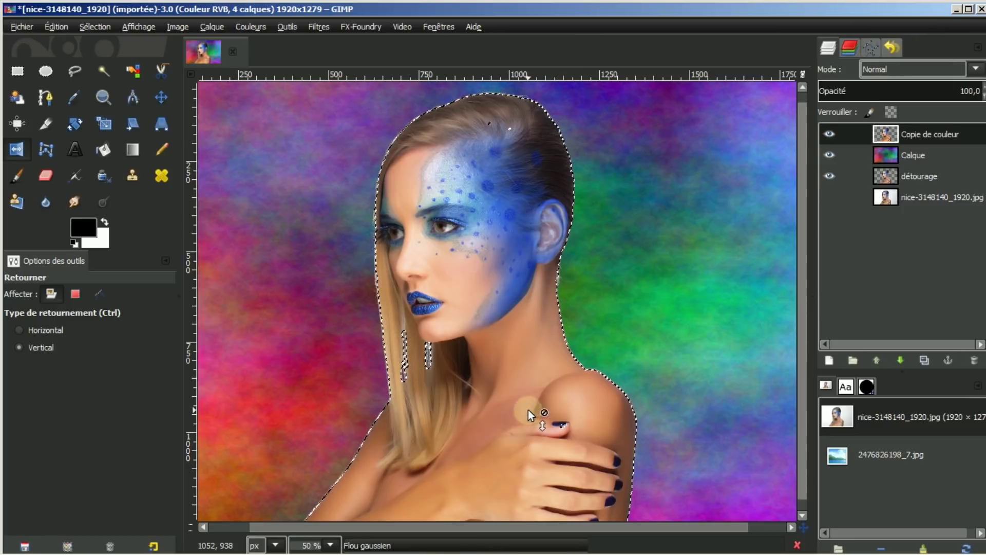
Clear the selection and fit the whole image in the view.
{"action": "left_click", "coordinate": [98, 26]}
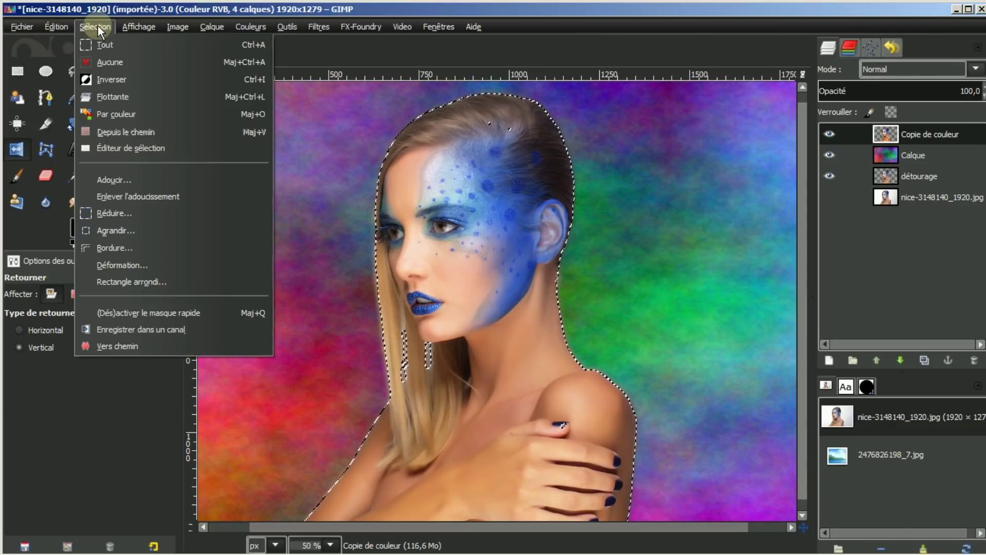
{"action": "left_click", "coordinate": [103, 63]}
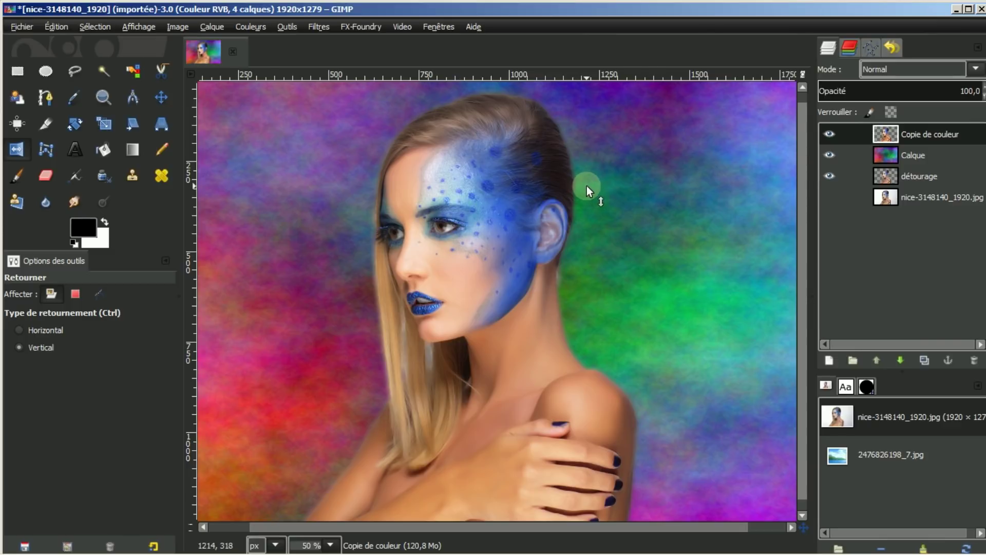
{"action": "key", "text": "minus"}
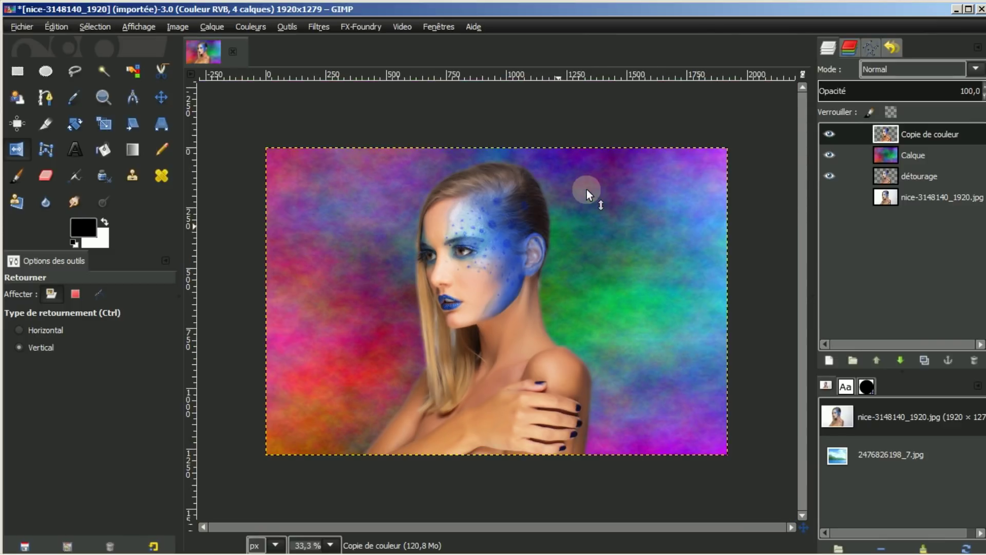
Merge Copie de couleur down into the plasma Calque layer and toggle Calque's visibility to check.
{"action": "left_click", "coordinate": [892, 134]}
{"action": "right_click", "coordinate": [915, 133]}
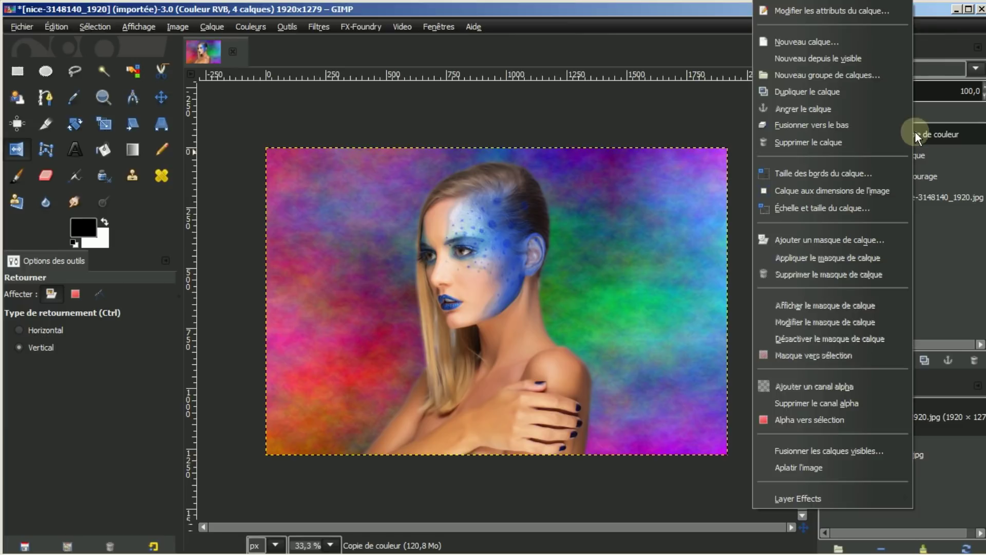
{"action": "left_click", "coordinate": [868, 124]}
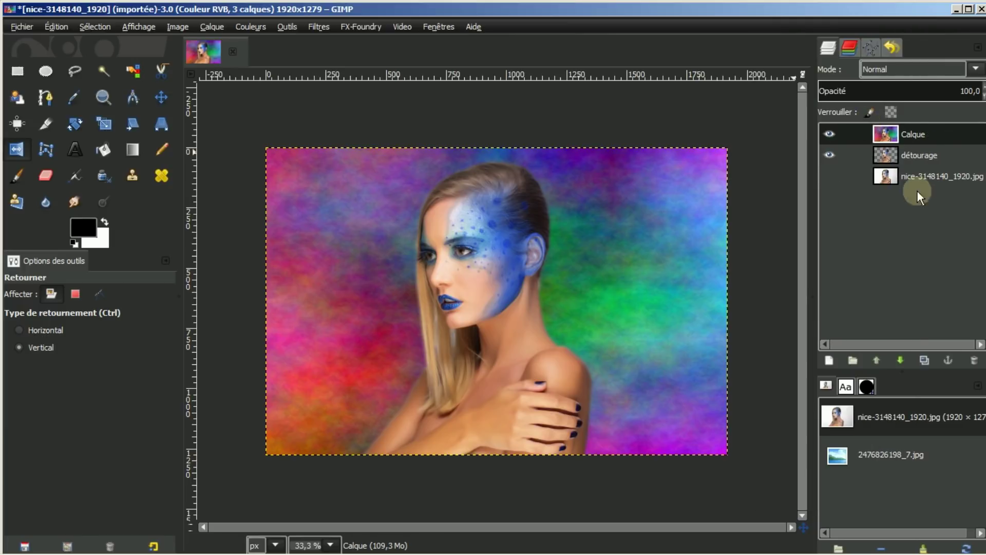
{"action": "left_click", "coordinate": [829, 133]}
{"action": "left_click", "coordinate": [829, 134]}
{"action": "left_click", "coordinate": [829, 134]}
{"action": "double_click", "coordinate": [889, 449]}
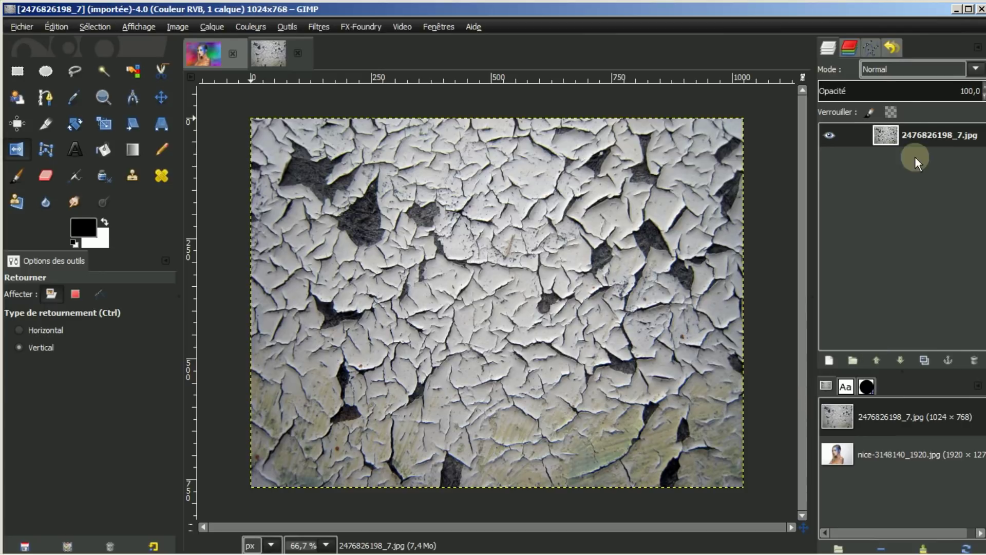
{"action": "left_click", "coordinate": [54, 26]}
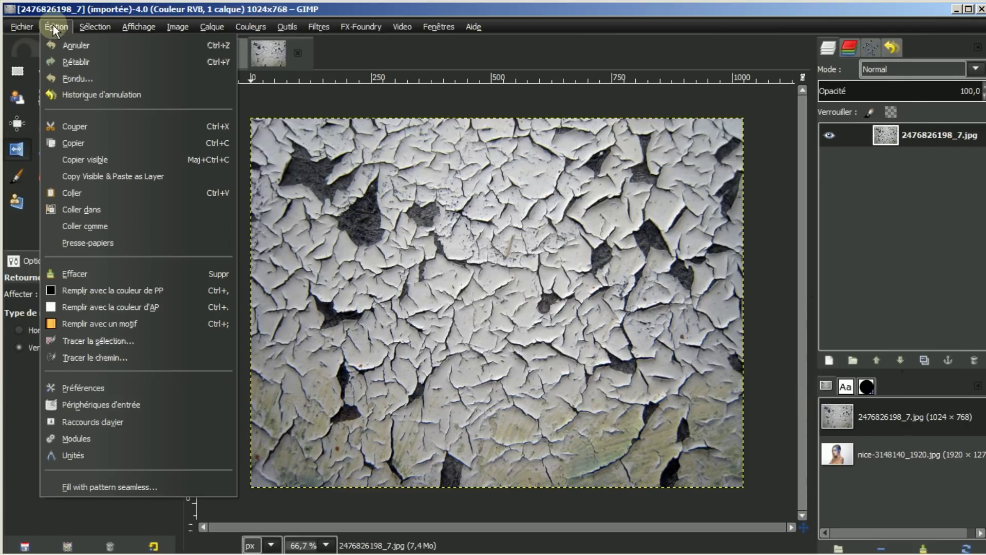
{"action": "left_click", "coordinate": [72, 143]}
{"action": "left_click", "coordinate": [204, 56]}
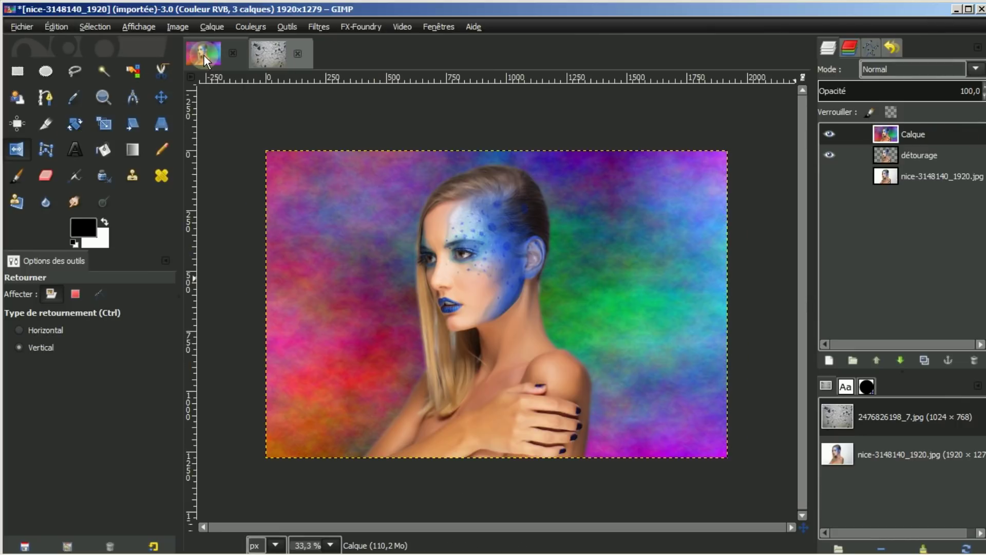
{"action": "left_click", "coordinate": [52, 27]}
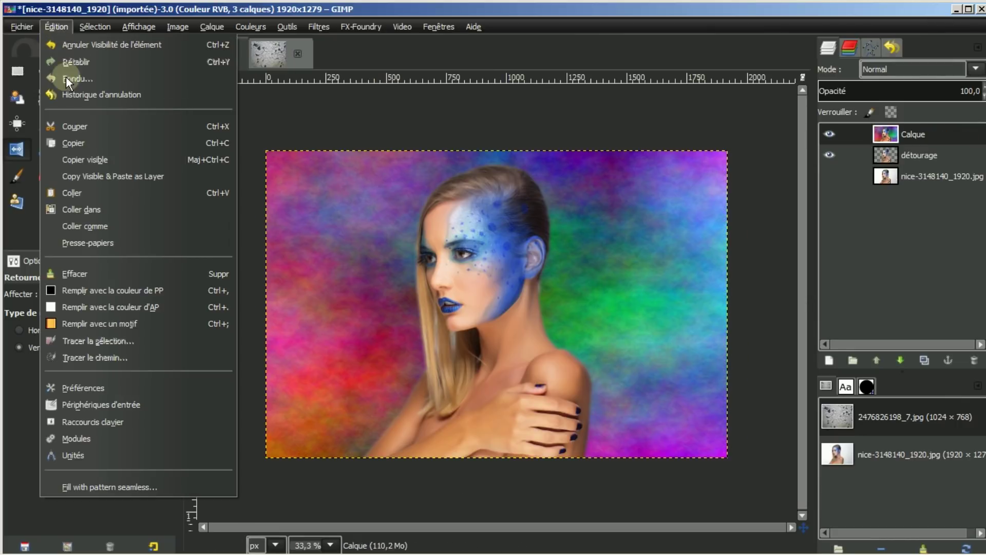
{"action": "left_click", "coordinate": [75, 192]}
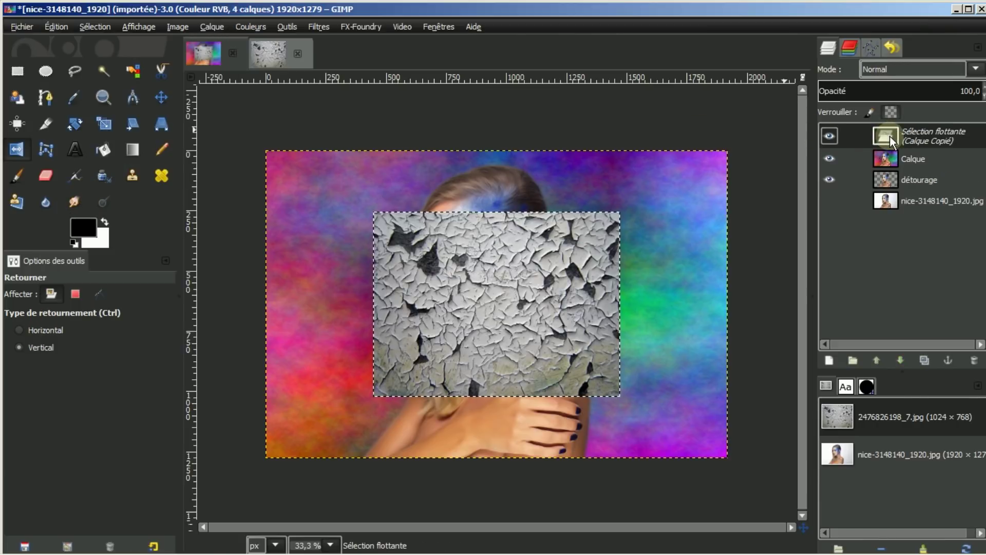
{"action": "left_click", "coordinate": [828, 360]}
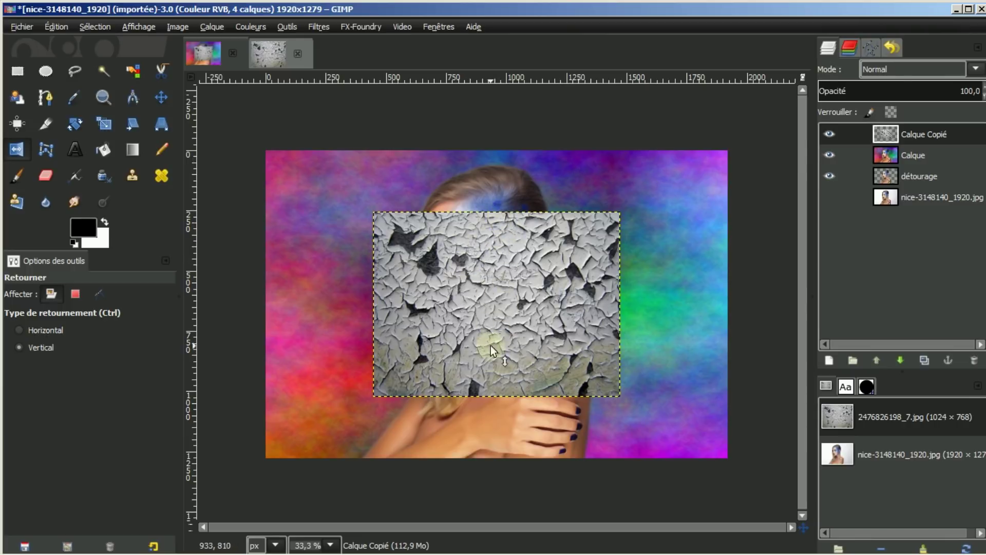
Crop only the Calque Copié layer to about 455×555 px and zoom to 50%.
{"action": "left_click", "coordinate": [45, 123]}
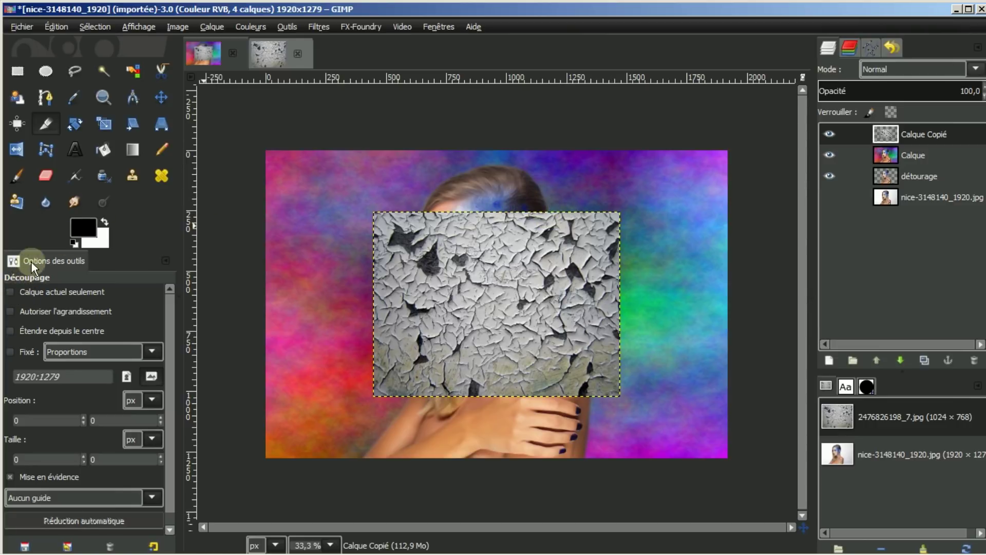
{"action": "left_click", "coordinate": [11, 293]}
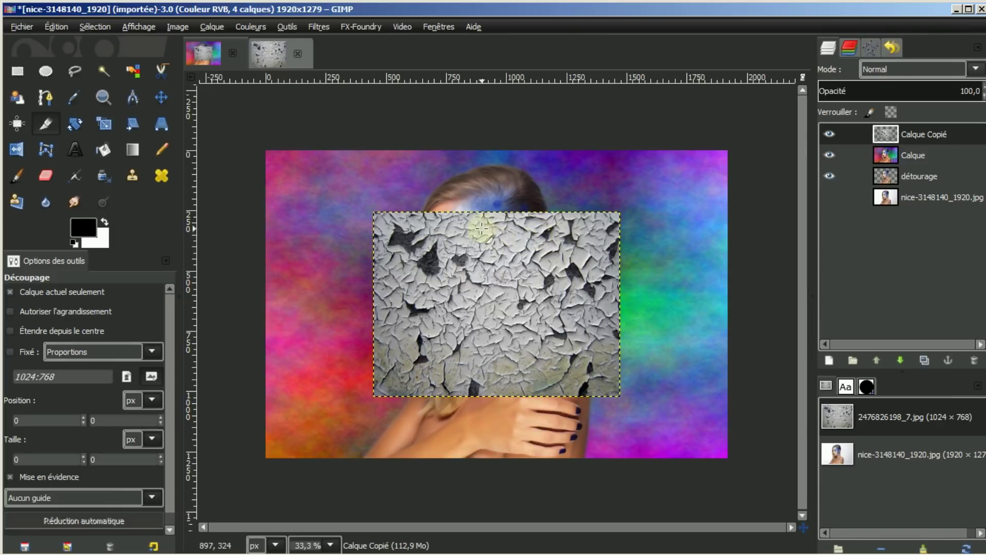
{"action": "mouse_move", "coordinate": [464, 221]}
{"action": "left_mouse_down"}
{"action": "mouse_move", "coordinate": [489, 381]}
{"action": "mouse_move", "coordinate": [707, 444]}
{"action": "left_mouse_up"}
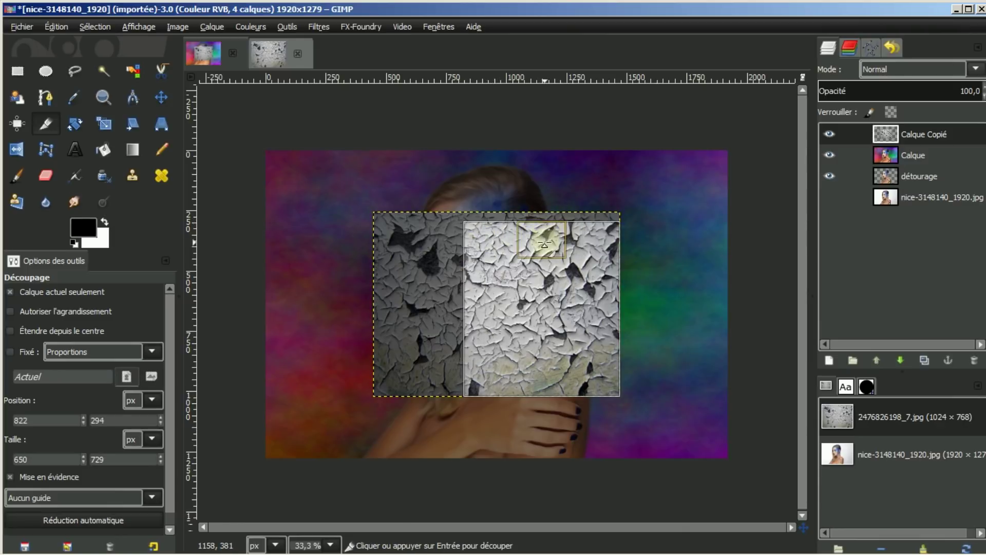
{"action": "left_click_drag", "start_coordinate": [546, 250], "coordinate": [503, 261]}
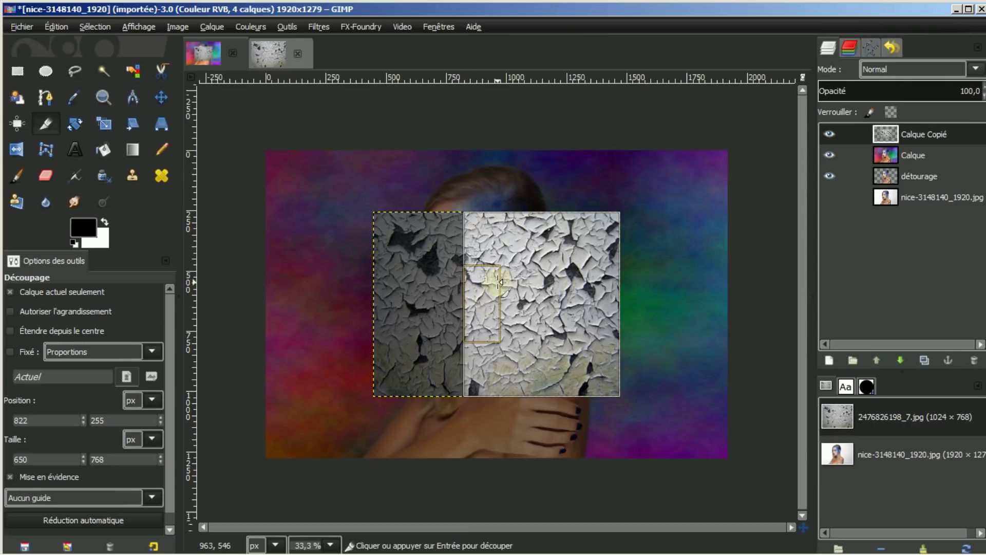
{"action": "left_click_drag", "start_coordinate": [481, 310], "coordinate": [529, 308]}
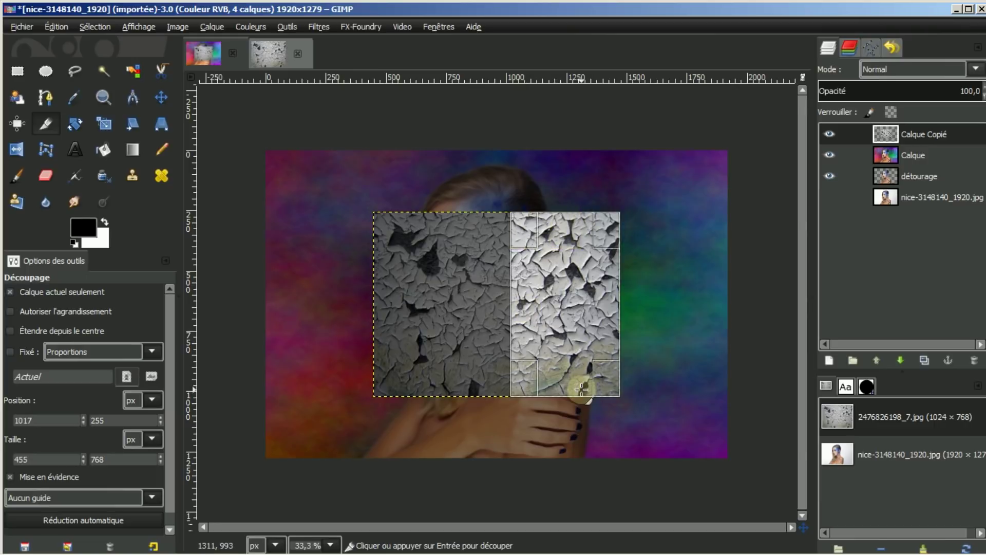
{"action": "left_click_drag", "start_coordinate": [581, 388], "coordinate": [567, 323]}
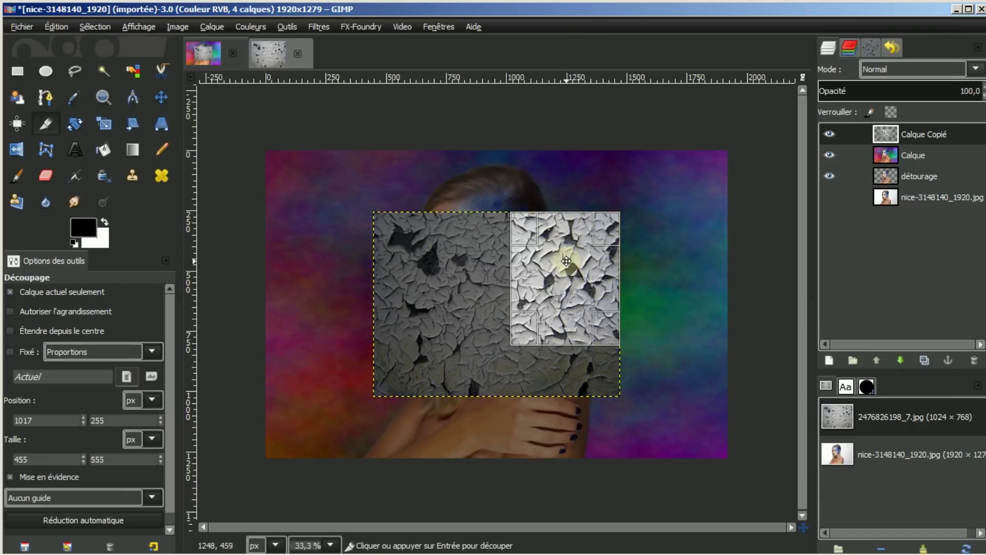
{"action": "left_click", "coordinate": [564, 270]}
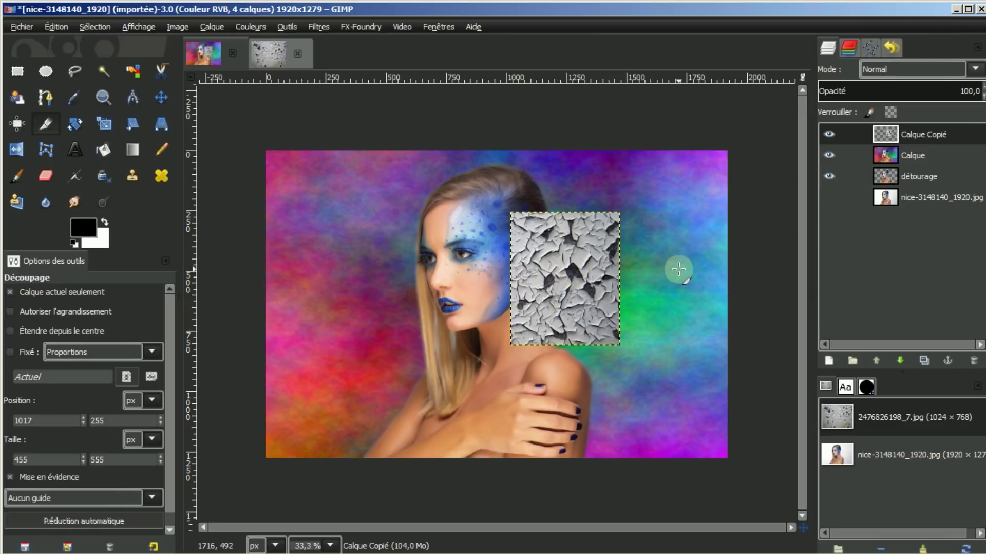
{"action": "scroll", "coordinate": [676, 269], "scroll_direction": "up", "scroll_amount": 1}
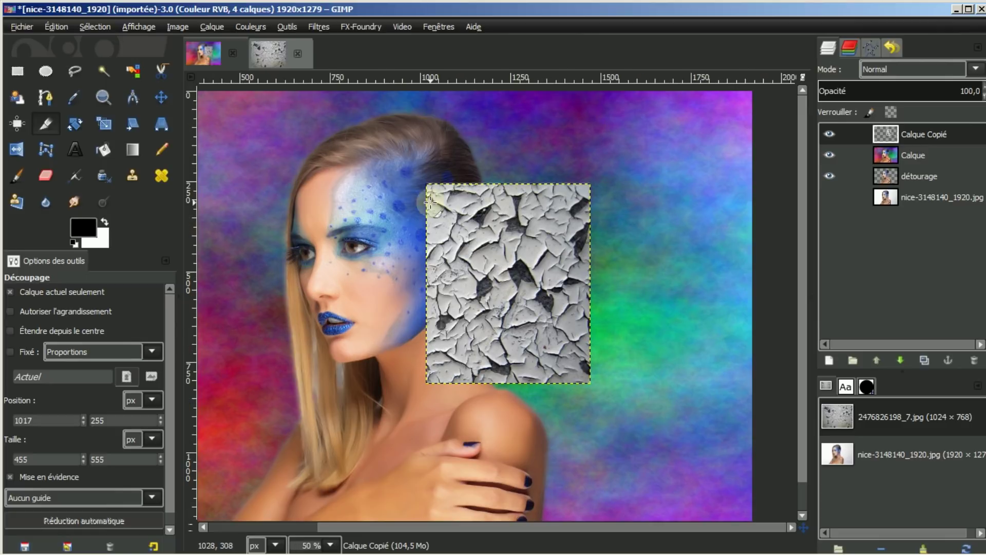
Drag the Calque Copié texture over the woman's face with the Move tool on the active layer.
{"action": "left_click", "coordinate": [161, 96]}
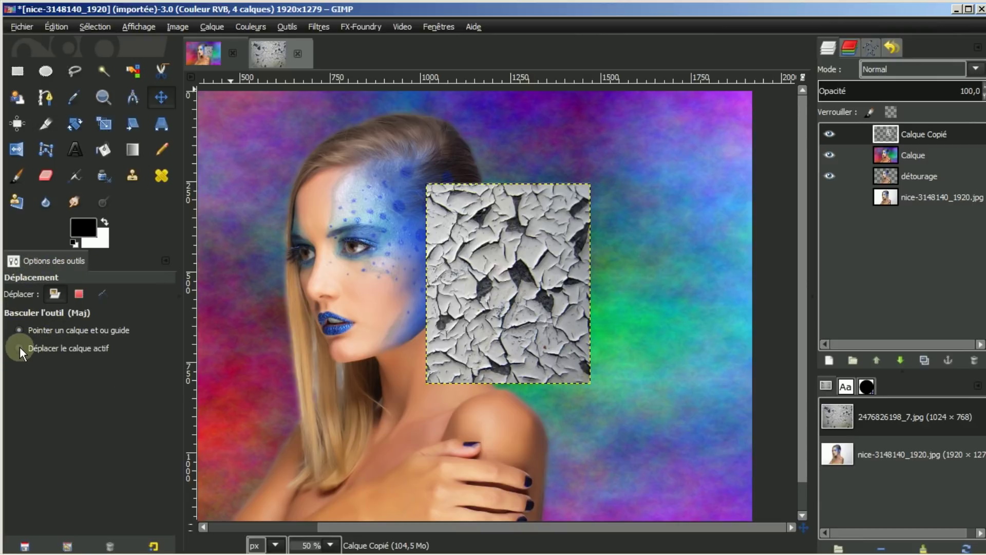
{"action": "left_click", "coordinate": [515, 266]}
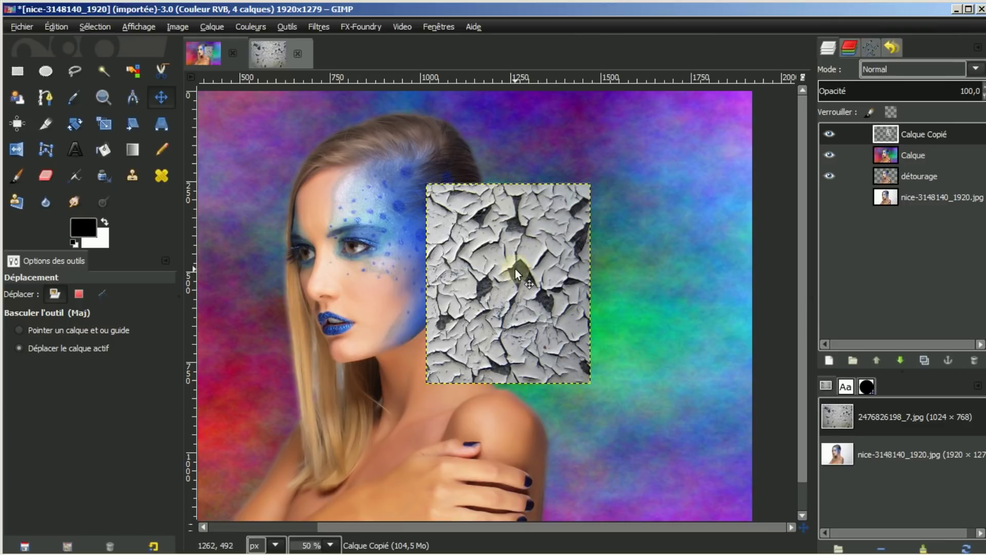
{"action": "mouse_move", "coordinate": [512, 283]}
{"action": "left_mouse_down"}
{"action": "mouse_move", "coordinate": [377, 272]}
{"action": "mouse_move", "coordinate": [371, 263]}
{"action": "left_mouse_up"}
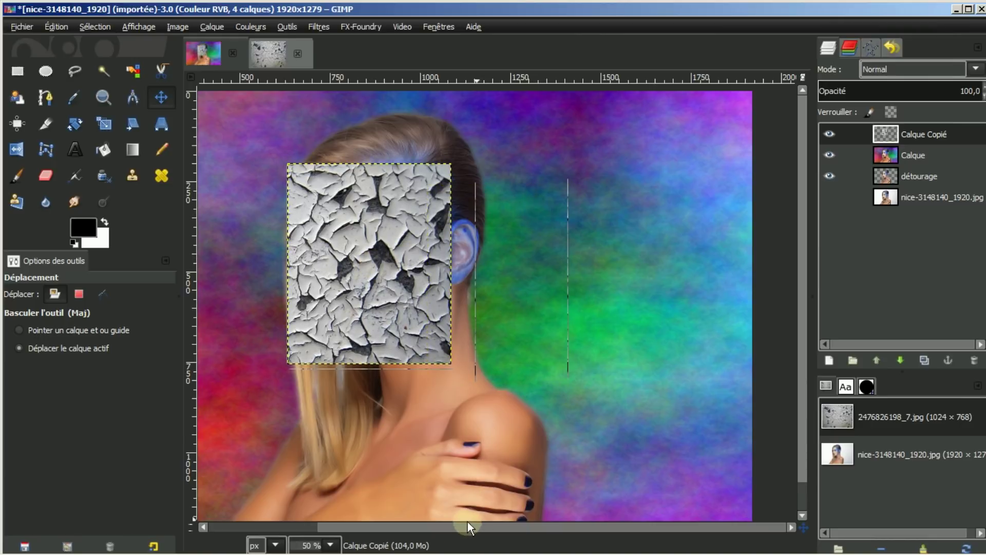
{"action": "left_click_drag", "start_coordinate": [467, 522], "coordinate": [405, 527]}
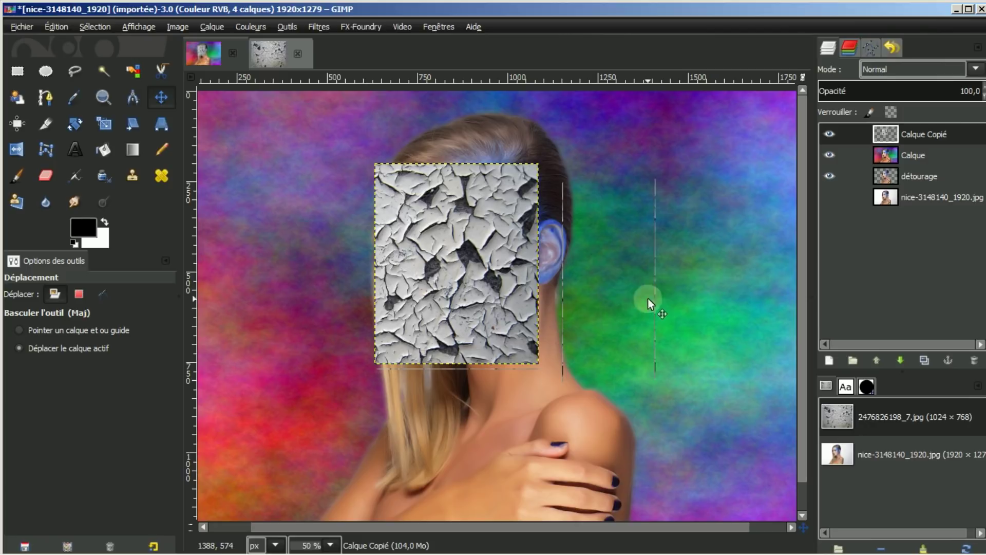
Toggle the texture and background layers' visibility to check, then reactivate Calque Copié.
{"action": "left_click", "coordinate": [910, 155]}
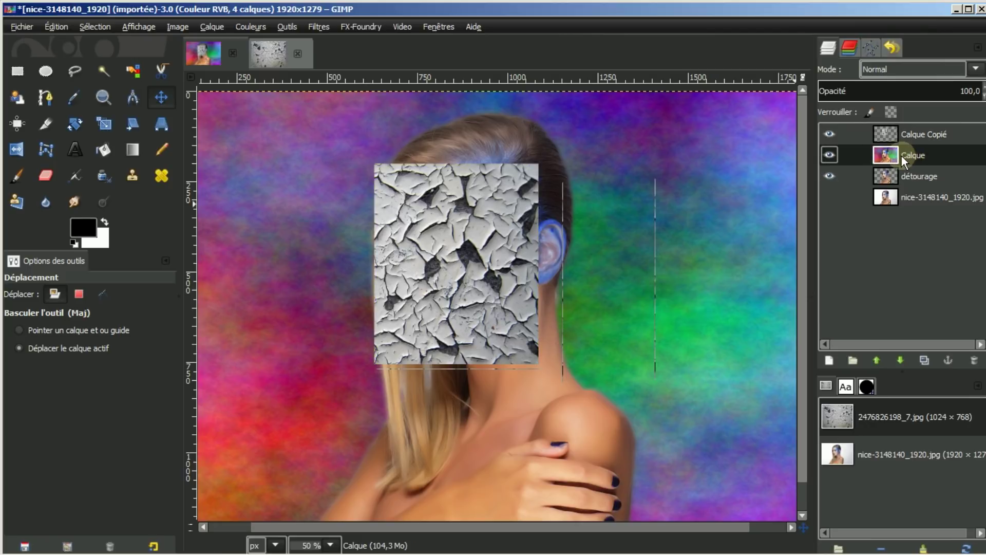
{"action": "left_click", "coordinate": [830, 133]}
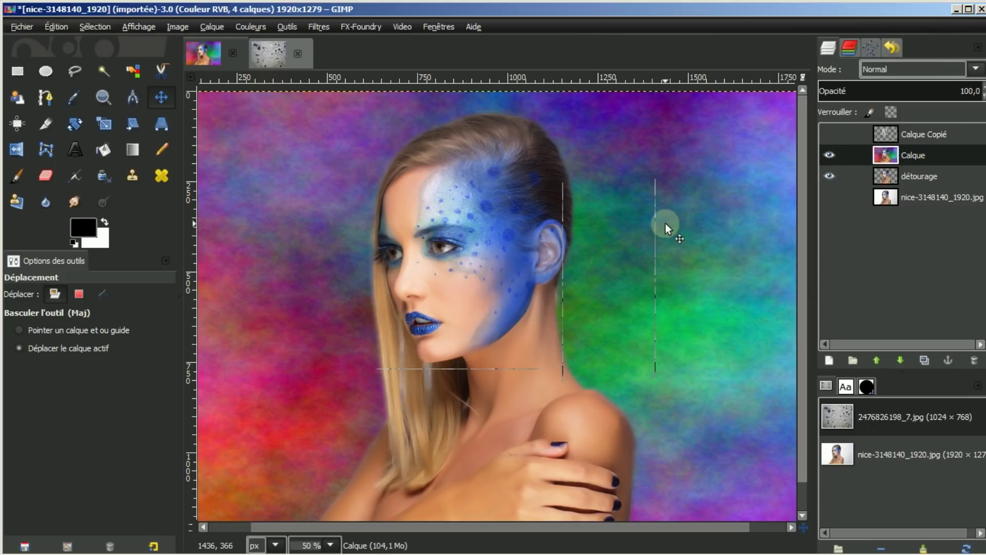
{"action": "left_click", "coordinate": [826, 155]}
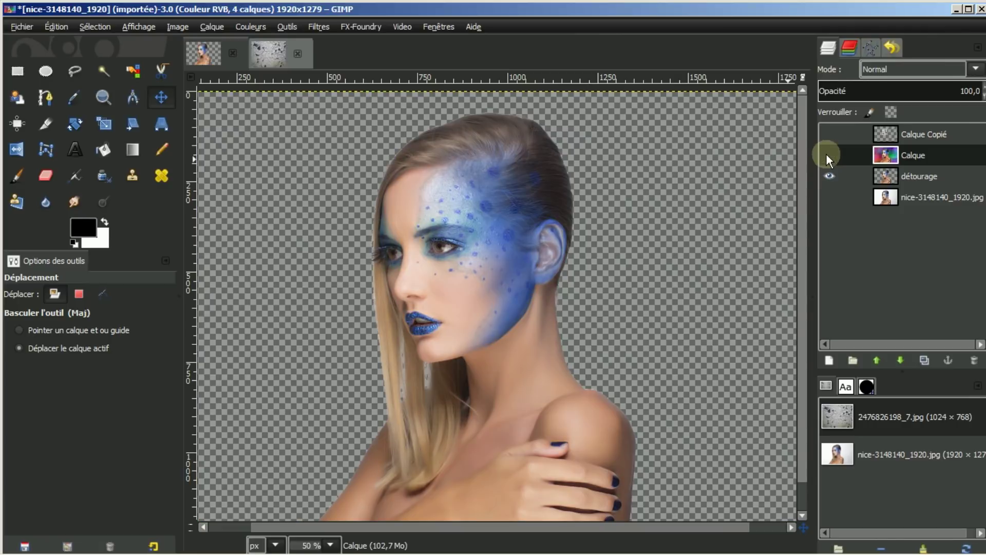
{"action": "left_click", "coordinate": [827, 155]}
{"action": "left_click", "coordinate": [825, 141]}
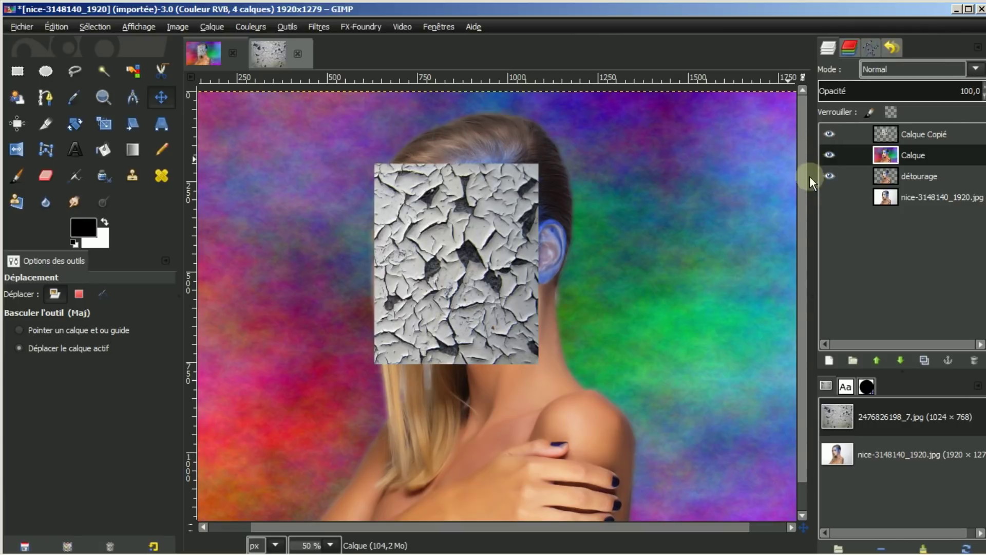
{"action": "left_click", "coordinate": [926, 134]}
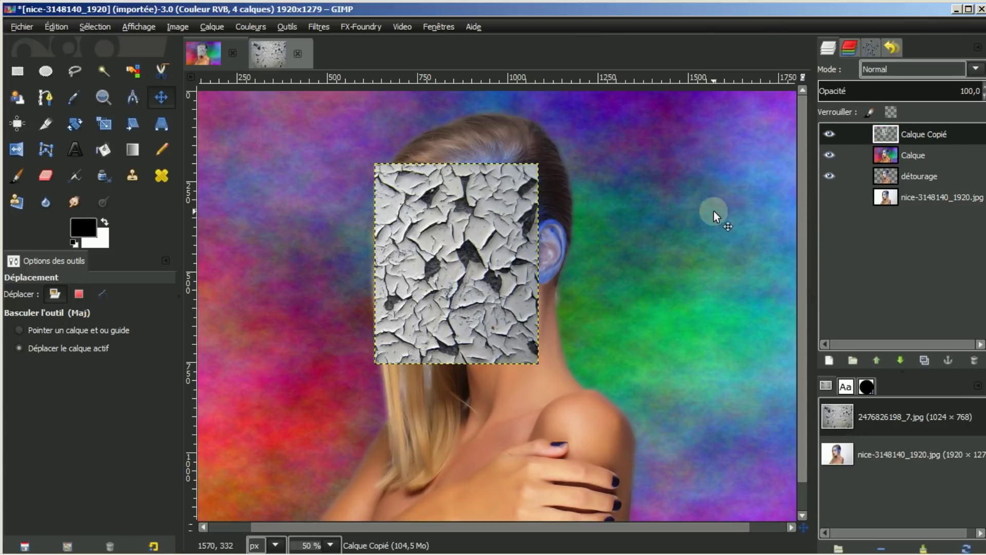
Set Calque Copié to Multiplier mode and nudge it about 44 px right onto the face.
{"action": "left_click", "coordinate": [974, 72]}
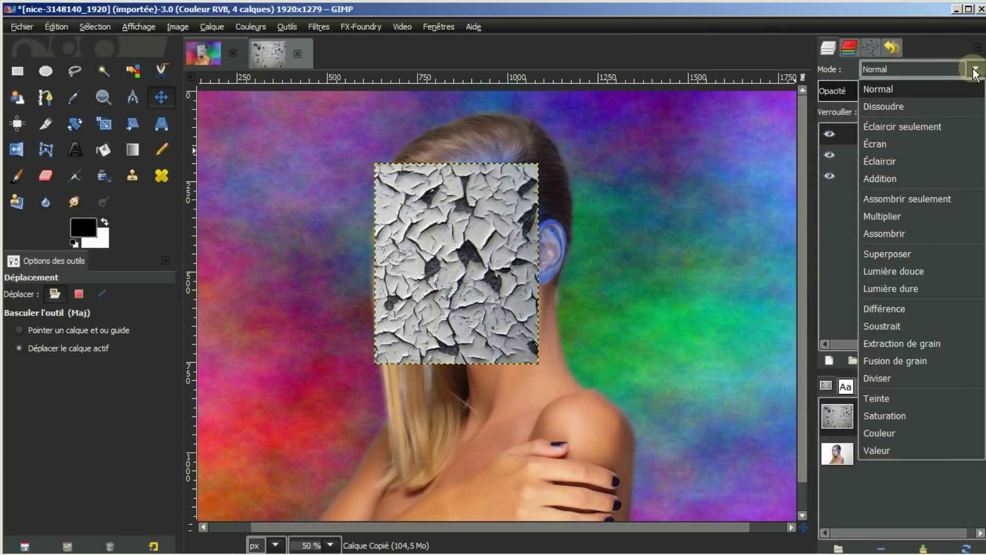
{"action": "left_click", "coordinate": [889, 217]}
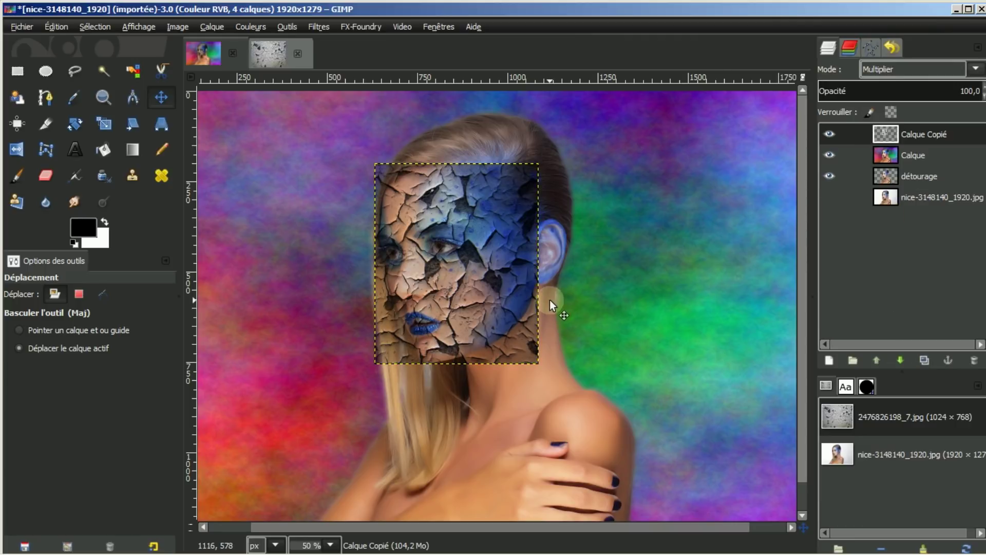
{"action": "scroll", "coordinate": [550, 300], "scroll_direction": "up", "scroll_amount": 1}
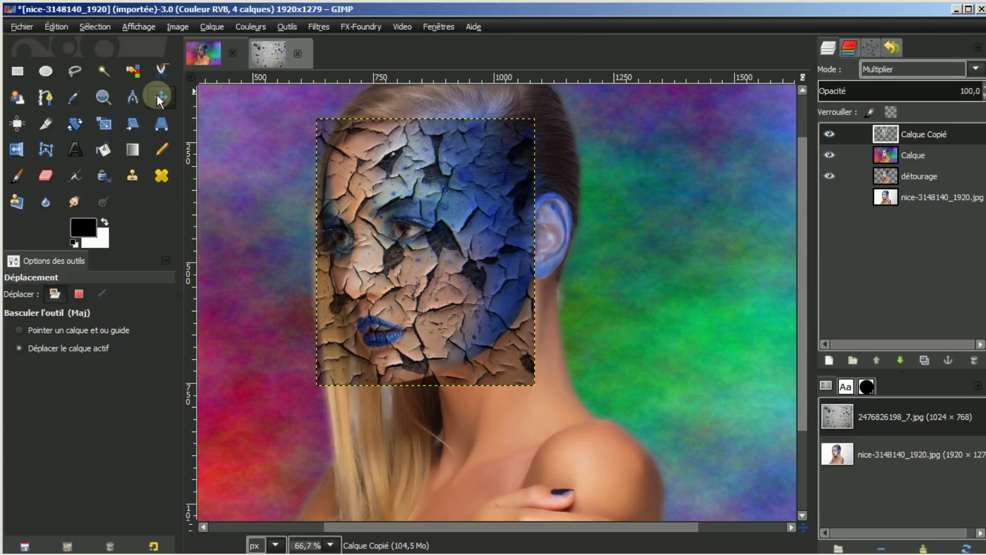
{"action": "left_click", "coordinate": [452, 268]}
{"action": "left_click_drag", "start_coordinate": [450, 266], "coordinate": [477, 257]}
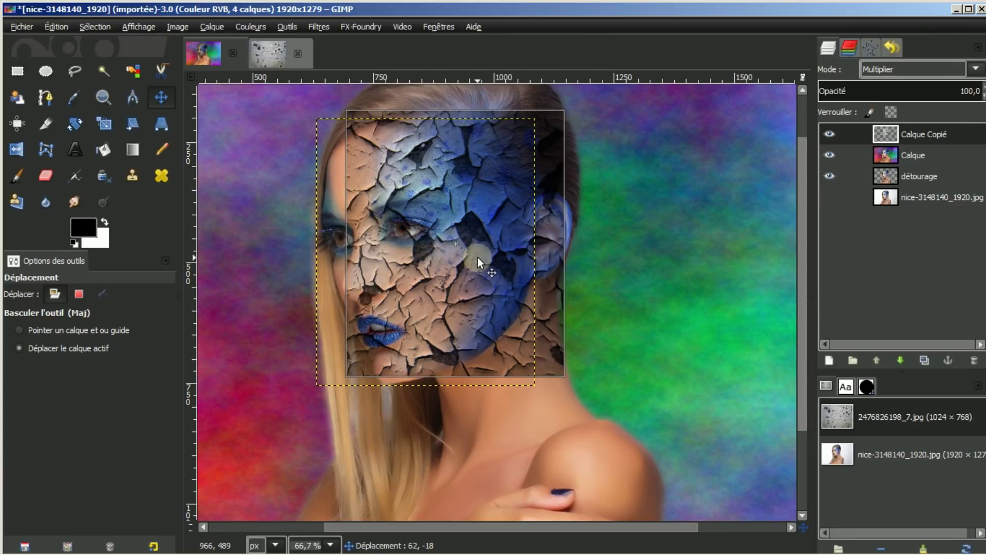
{"action": "left_click_drag", "start_coordinate": [478, 258], "coordinate": [477, 258]}
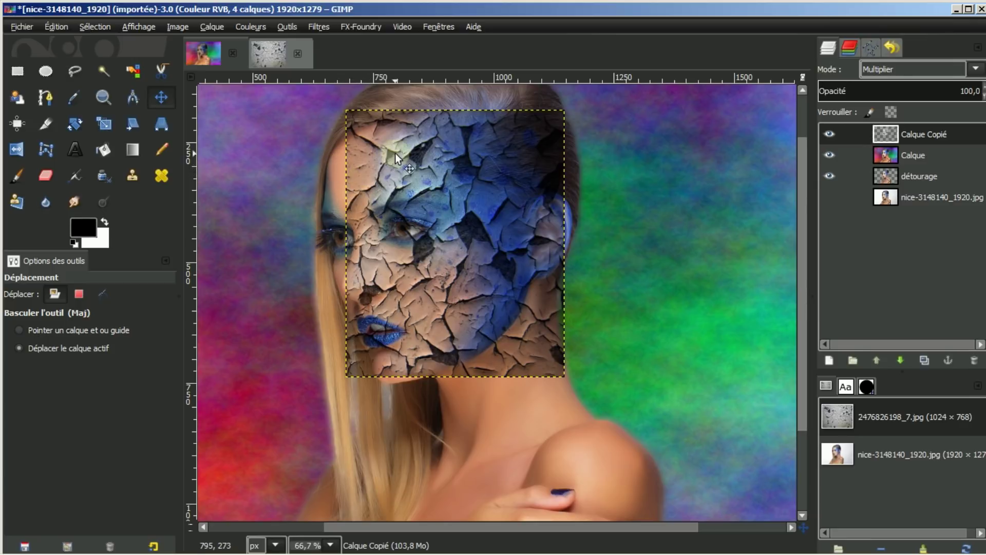
{"action": "left_click", "coordinate": [898, 138]}
Raise the midtones of the Valeur curve in Courbes to brighten the crack texture.
{"action": "left_click", "coordinate": [921, 143]}
{"action": "left_click", "coordinate": [253, 26]}
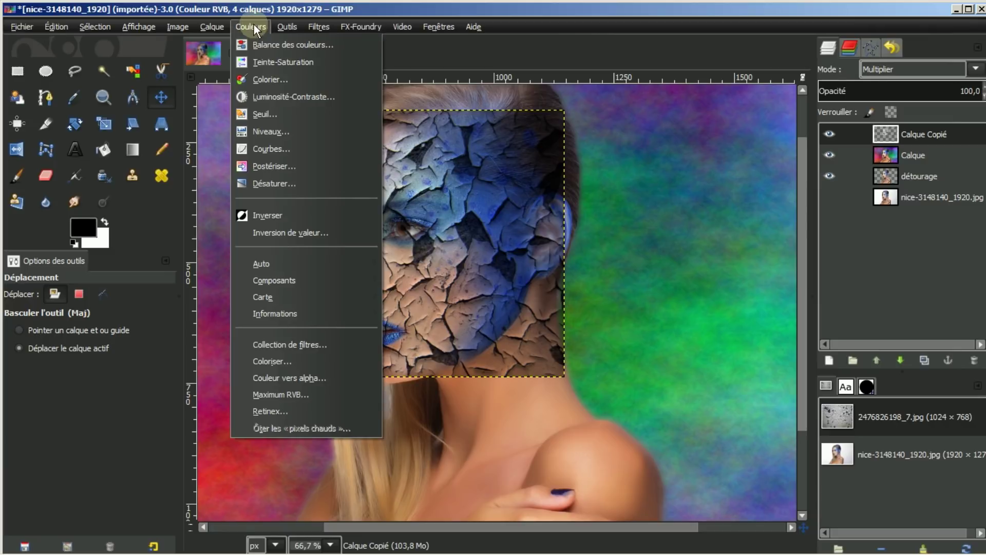
{"action": "left_click", "coordinate": [274, 149]}
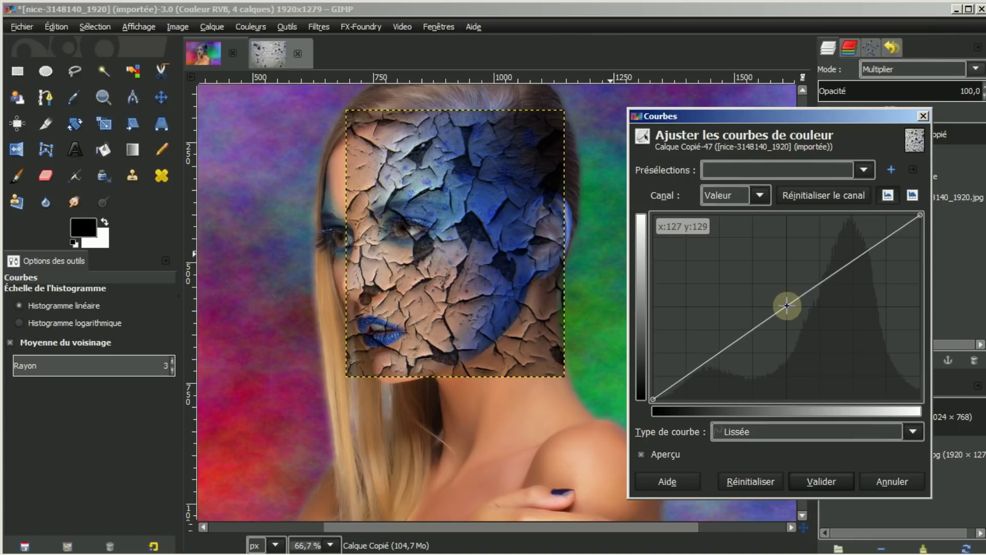
{"action": "left_click_drag", "start_coordinate": [787, 307], "coordinate": [770, 289]}
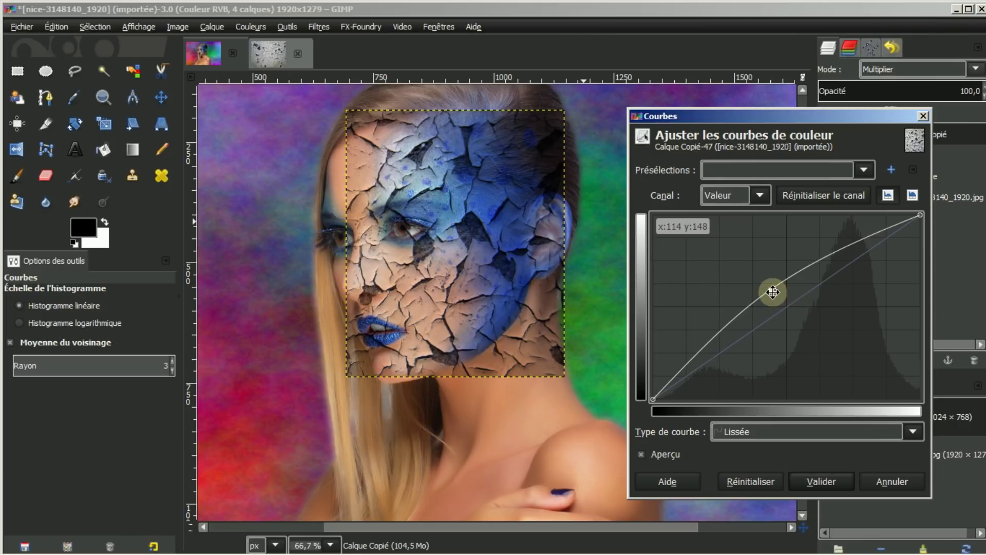
{"action": "mouse_move", "coordinate": [770, 289]}
{"action": "left_mouse_down"}
{"action": "mouse_move", "coordinate": [759, 272]}
{"action": "mouse_move", "coordinate": [773, 289]}
{"action": "left_mouse_up"}
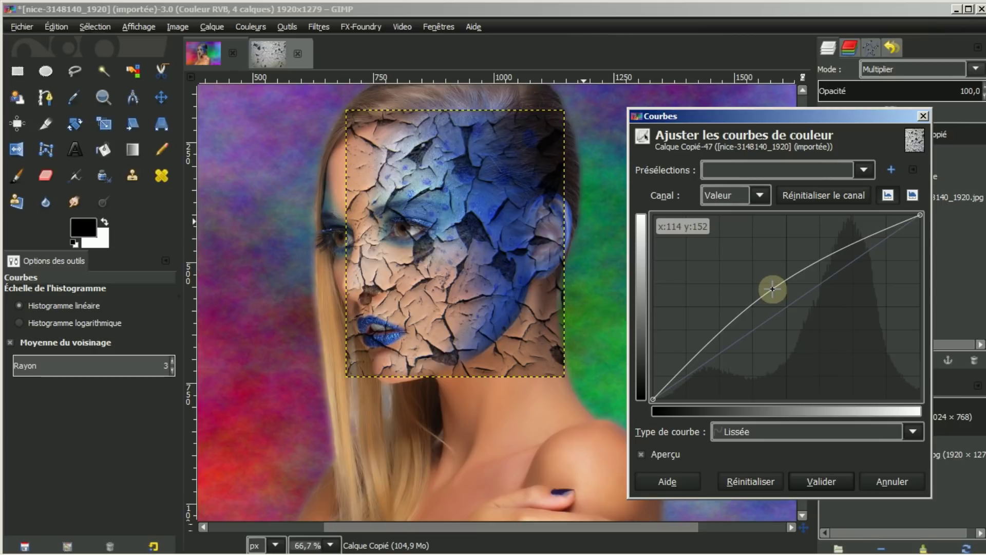
{"action": "left_click", "coordinate": [822, 481]}
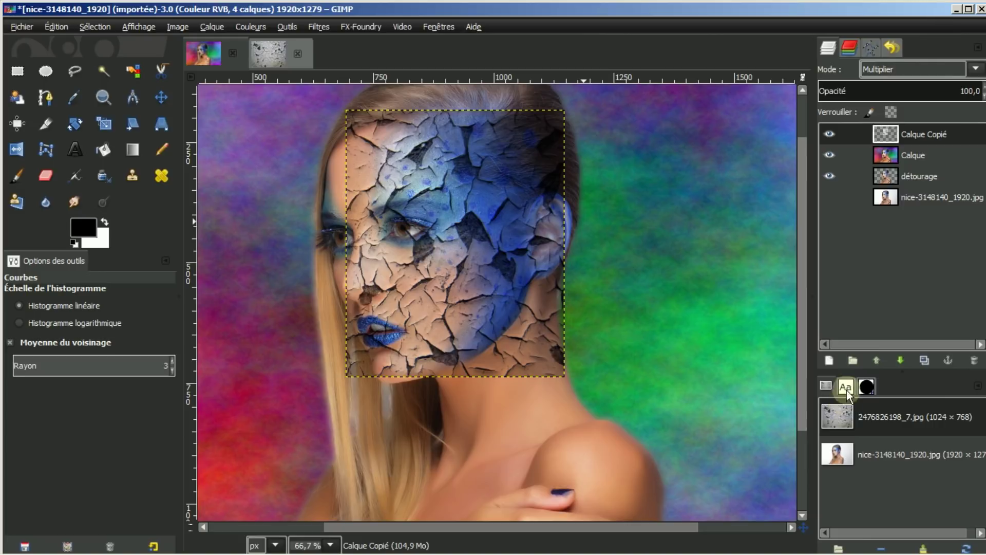
Add a white layer mask to Calque Copié and fade the cracks from the upper-left face with a linear gradient.
{"action": "left_click", "coordinate": [937, 134]}
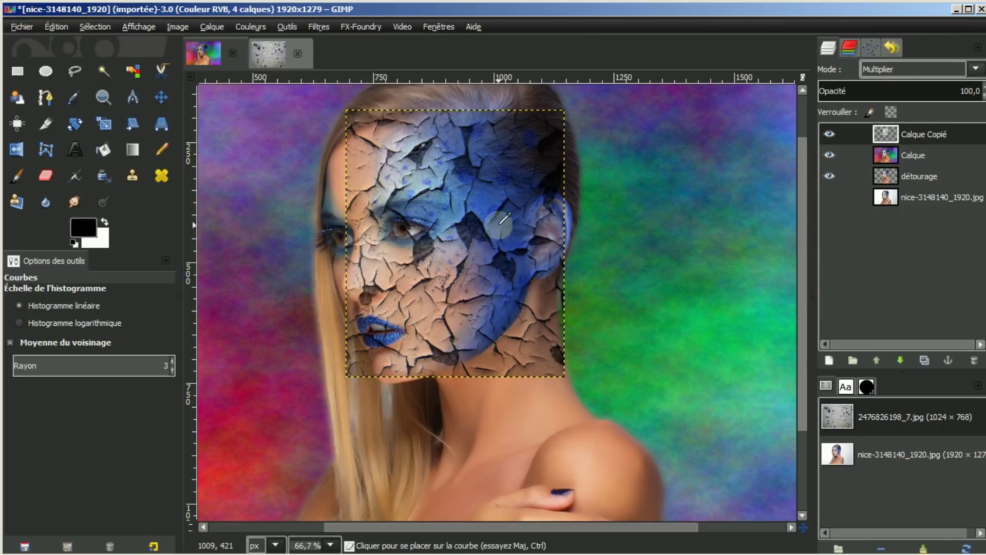
{"action": "right_click", "coordinate": [920, 134]}
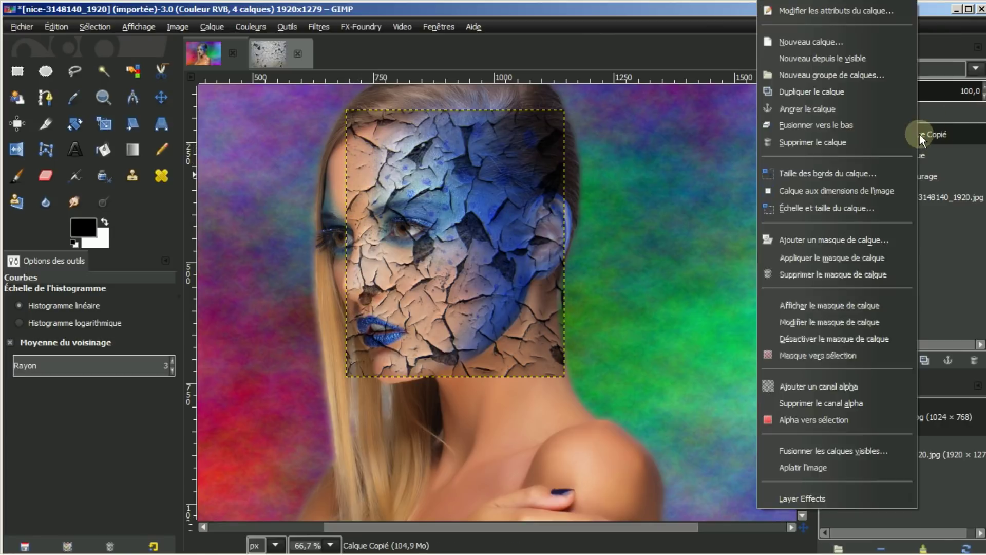
{"action": "left_click", "coordinate": [858, 240]}
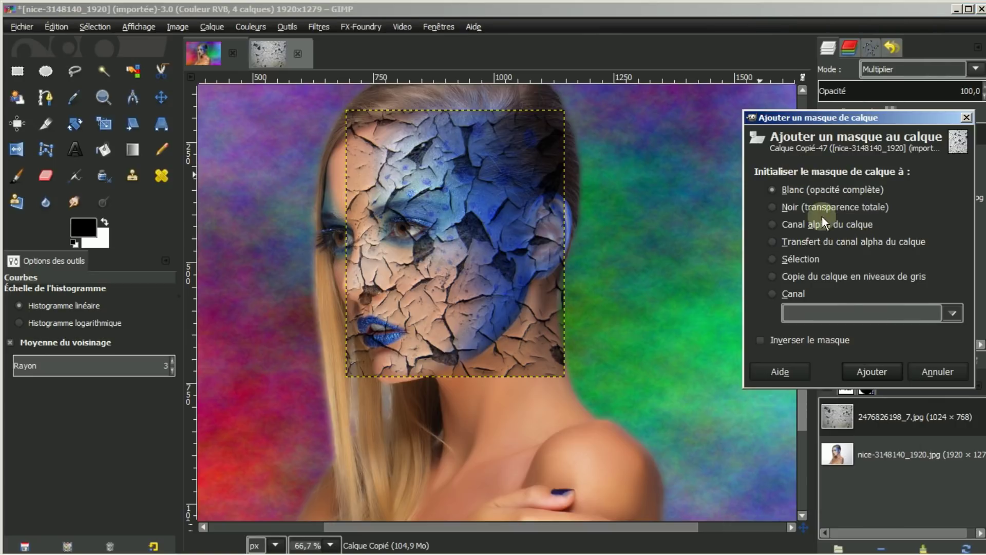
{"action": "left_click", "coordinate": [861, 370]}
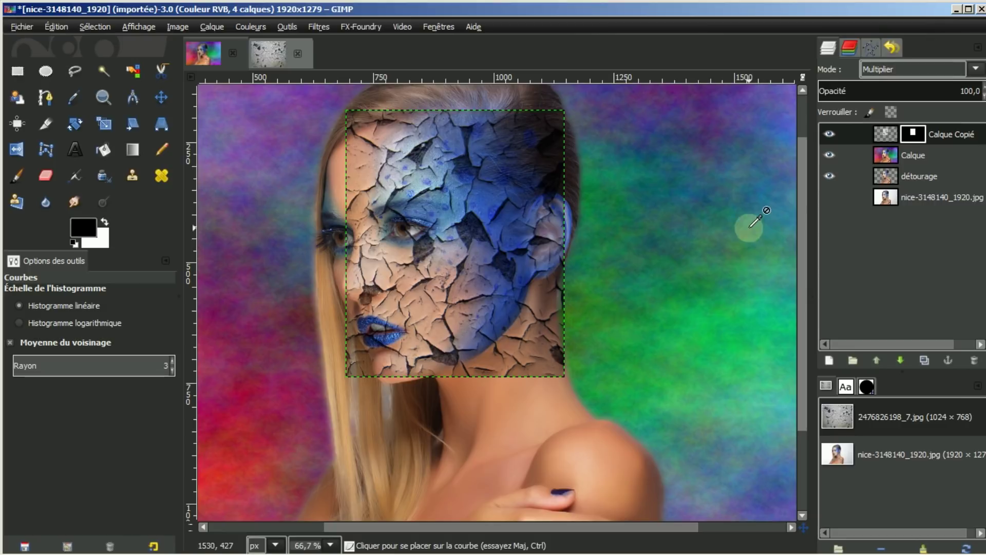
{"action": "left_click", "coordinate": [132, 152]}
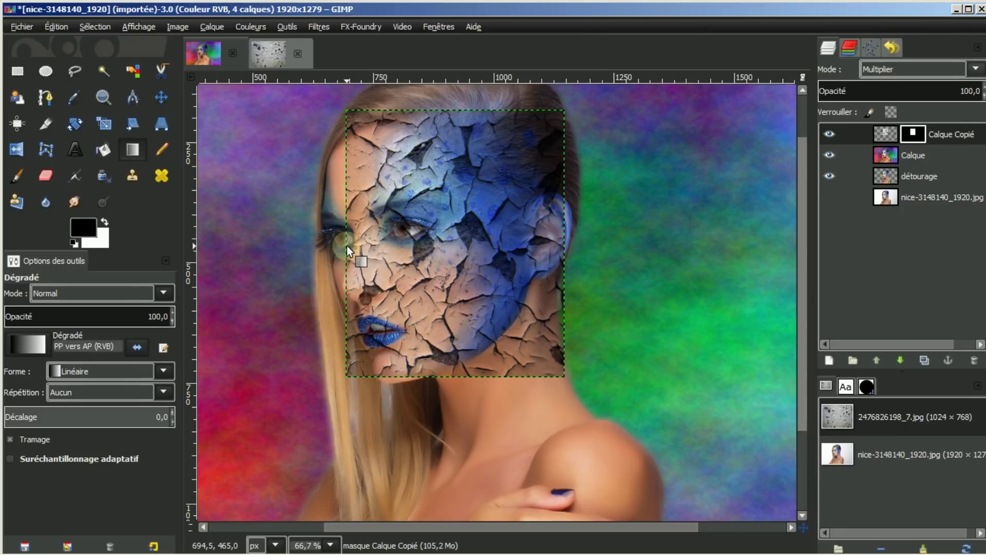
{"action": "left_click_drag", "start_coordinate": [345, 245], "coordinate": [423, 248]}
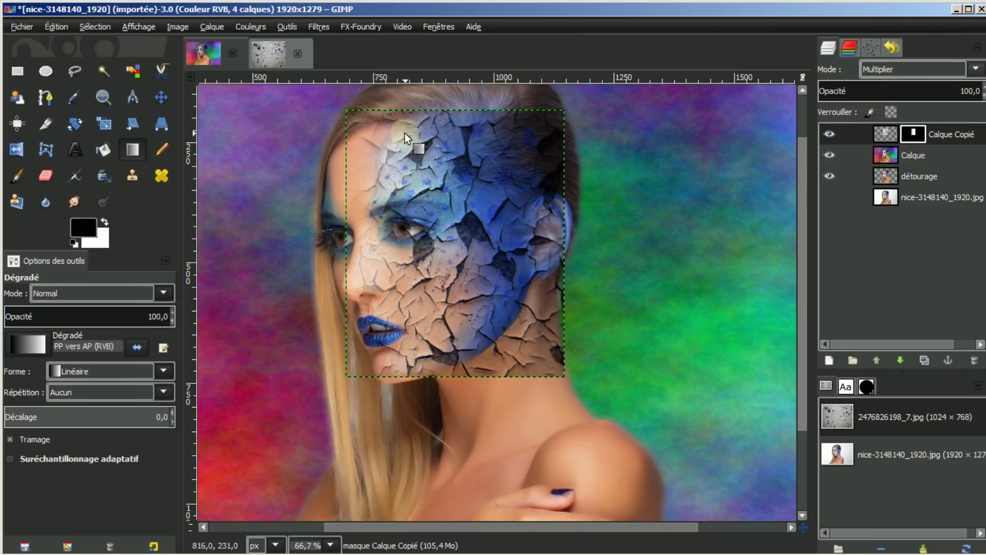
{"action": "left_click", "coordinate": [883, 132]}
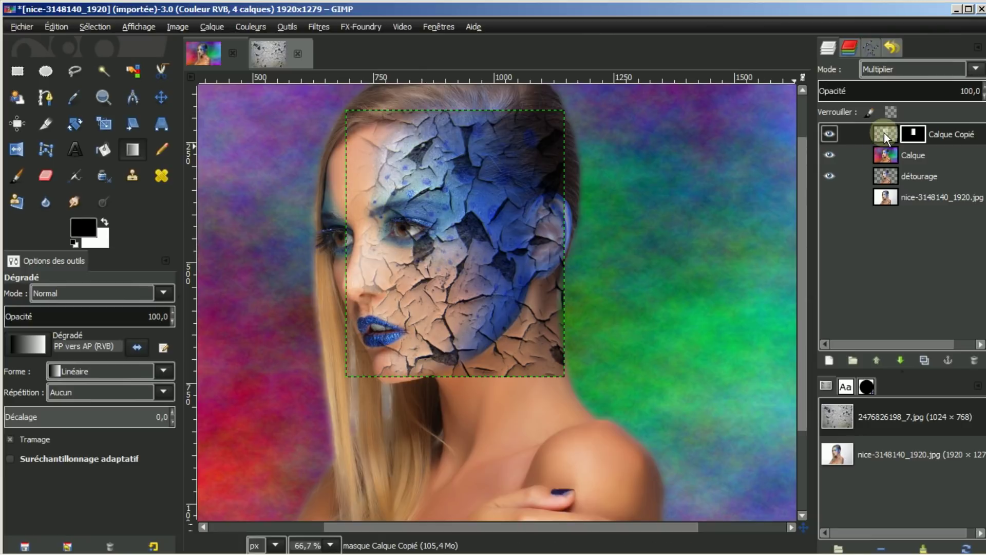
Apply Calque Copié's layer mask, enlarge the layer to image size, and switch to the Eraser.
{"action": "right_click", "coordinate": [943, 134]}
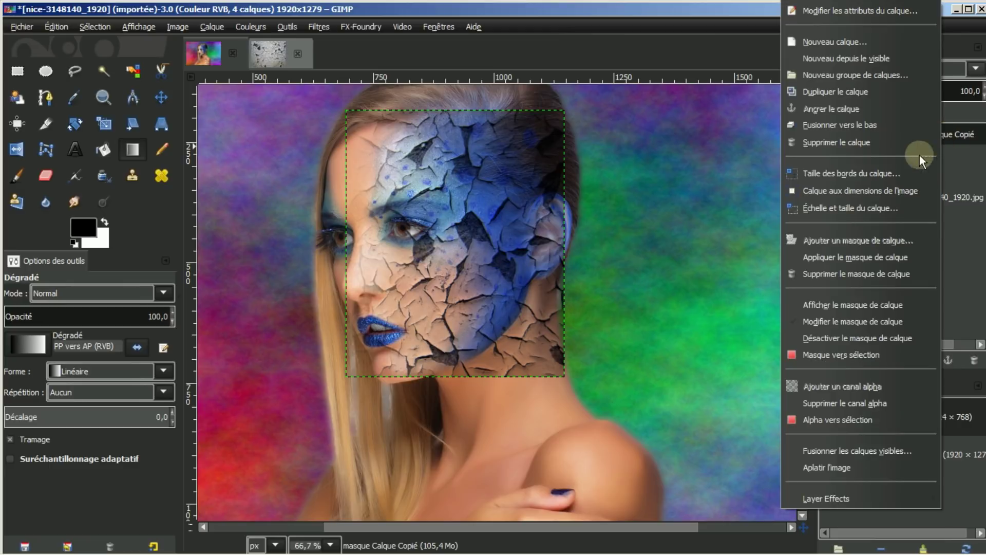
{"action": "left_click", "coordinate": [877, 257]}
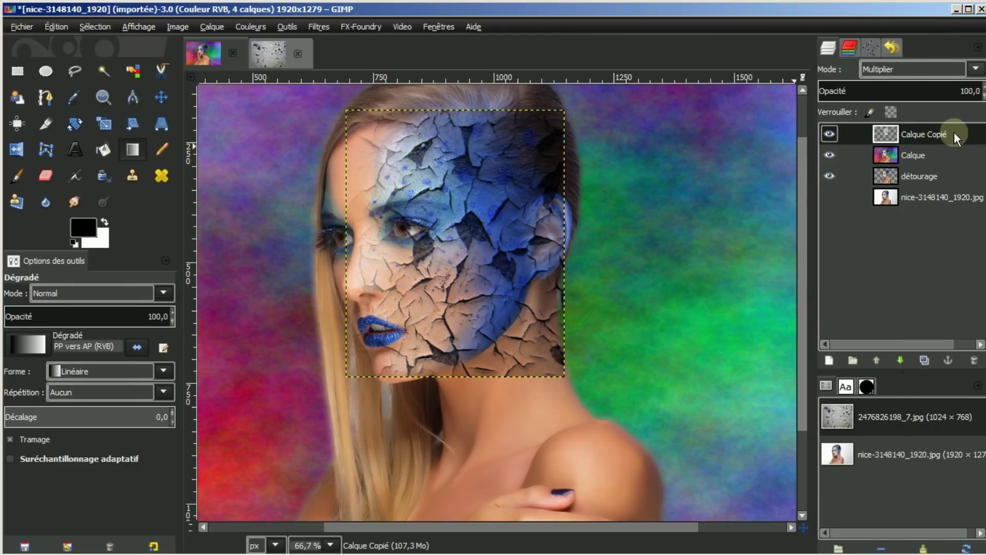
{"action": "right_click", "coordinate": [927, 134]}
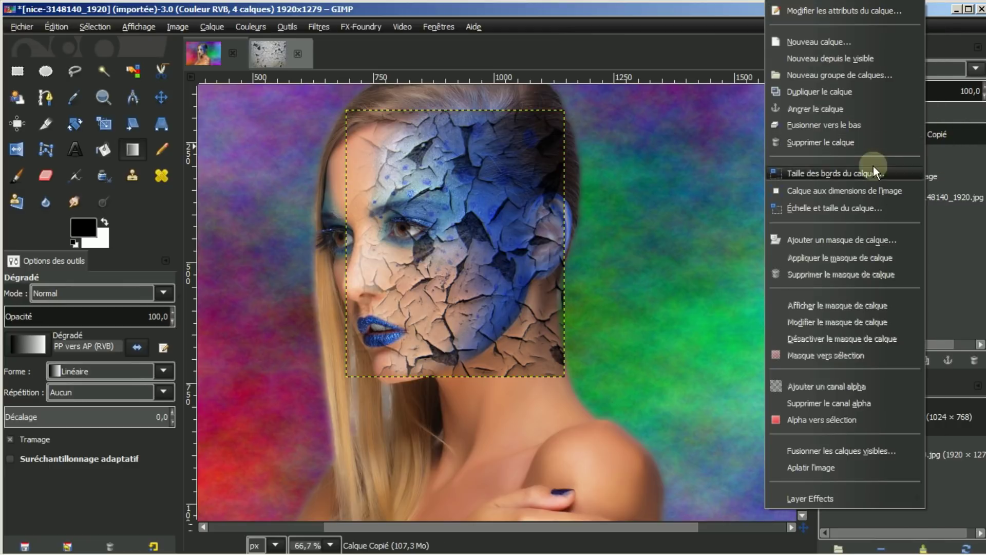
{"action": "left_click", "coordinate": [863, 191]}
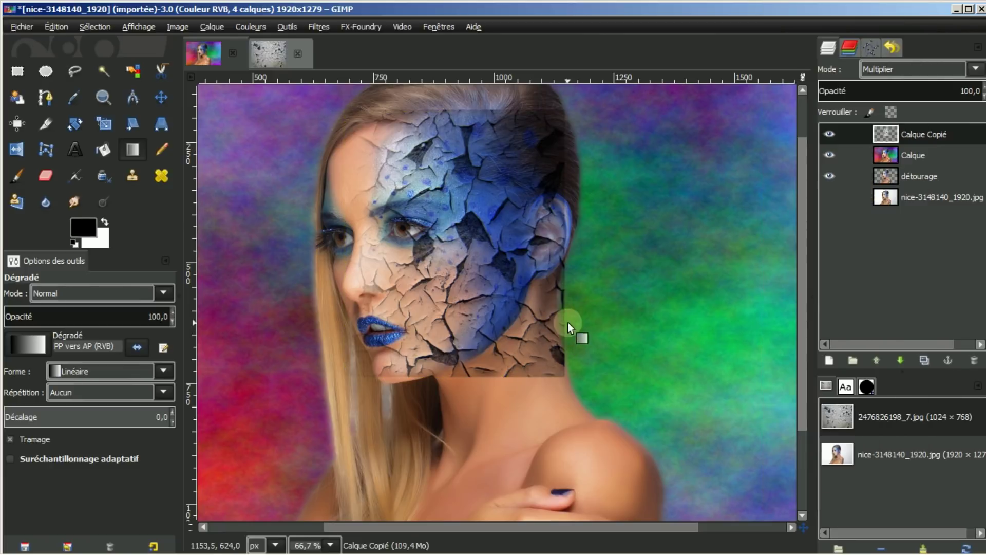
{"action": "left_click", "coordinate": [43, 174]}
{"action": "scroll", "coordinate": [168, 347], "scroll_direction": "down", "scroll_amount": 3}
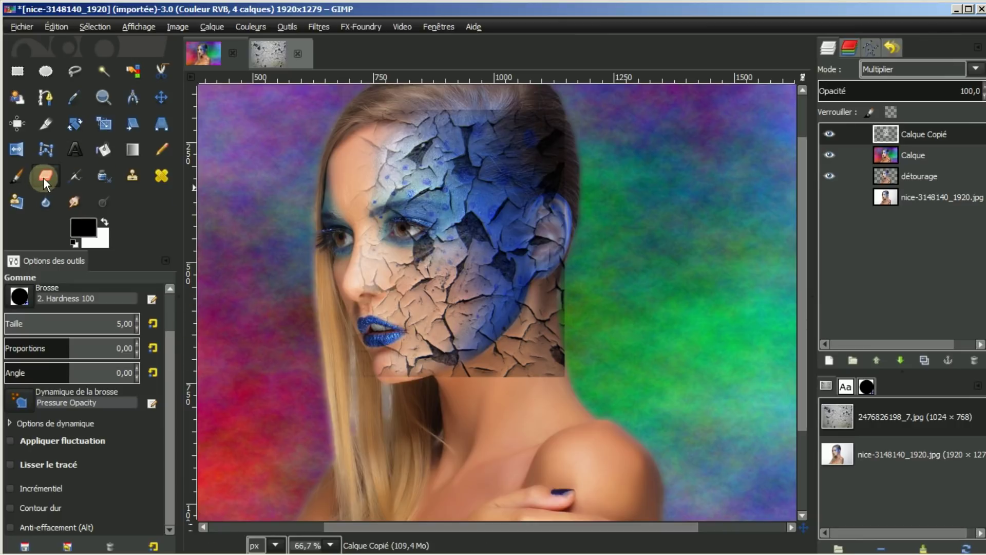
Switch the eraser to a 2. Hardness 075 brush at size ~95 and erase the texture's lower corner on the neck.
{"action": "left_click", "coordinate": [19, 297]}
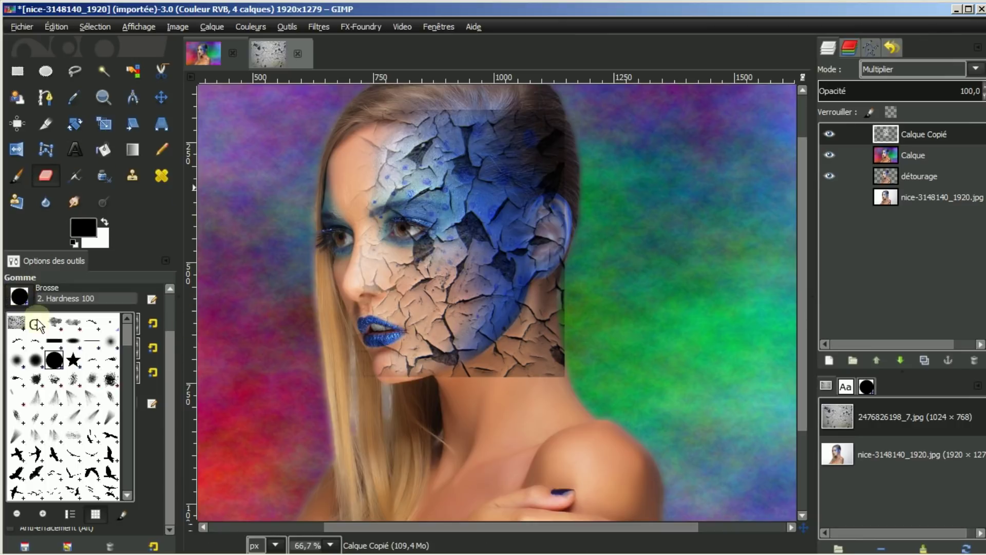
{"action": "left_click", "coordinate": [35, 361]}
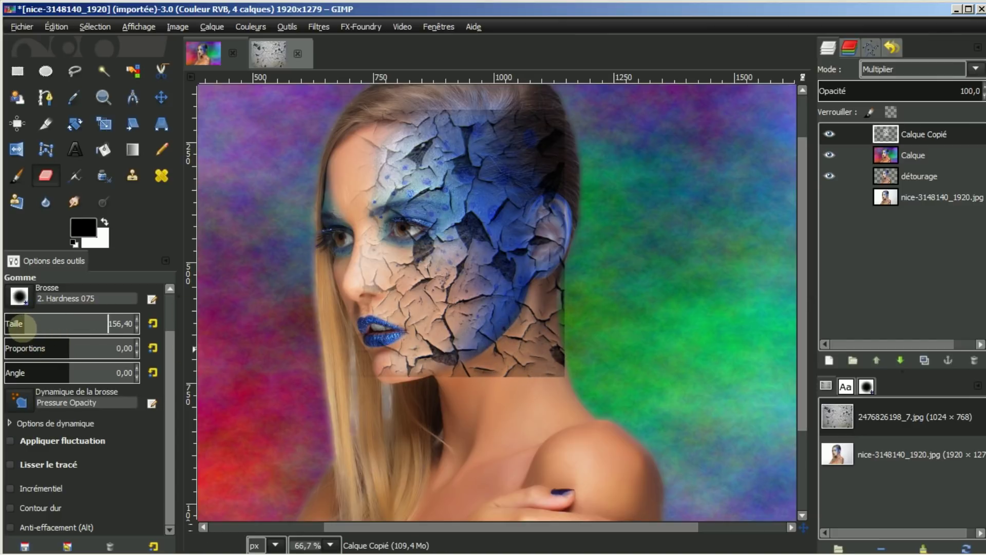
{"action": "left_click_drag", "start_coordinate": [17, 324], "coordinate": [14, 321]}
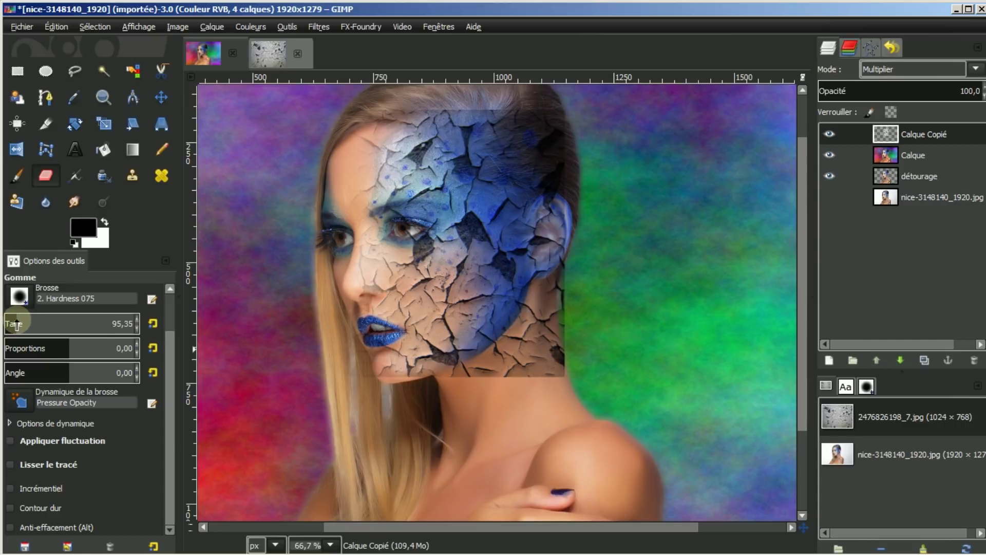
{"action": "mouse_move", "coordinate": [538, 362]}
{"action": "left_mouse_down"}
{"action": "mouse_move", "coordinate": [558, 368]}
{"action": "mouse_move", "coordinate": [558, 318]}
{"action": "mouse_move", "coordinate": [537, 323]}
{"action": "mouse_move", "coordinate": [471, 381]}
{"action": "left_mouse_up"}
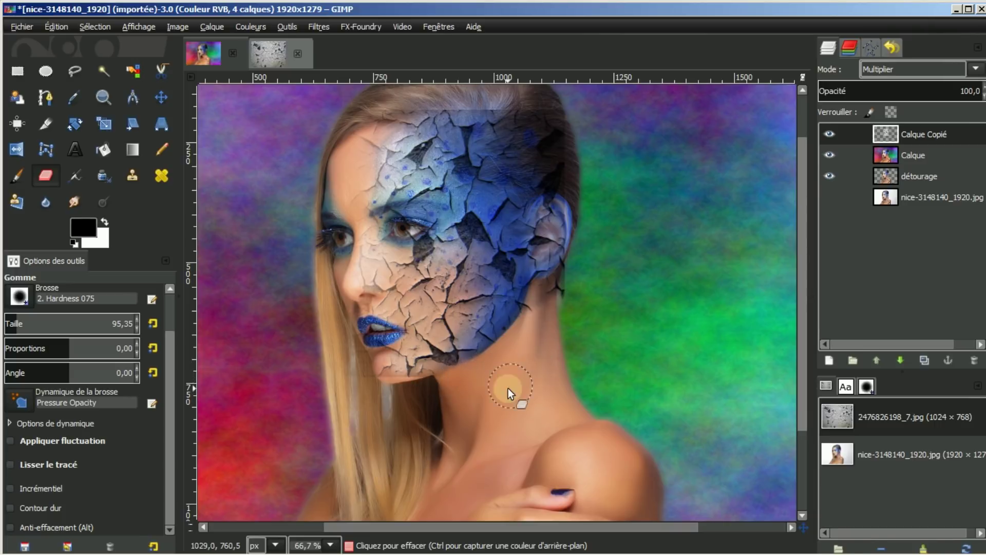
{"action": "left_click_drag", "start_coordinate": [507, 388], "coordinate": [547, 347]}
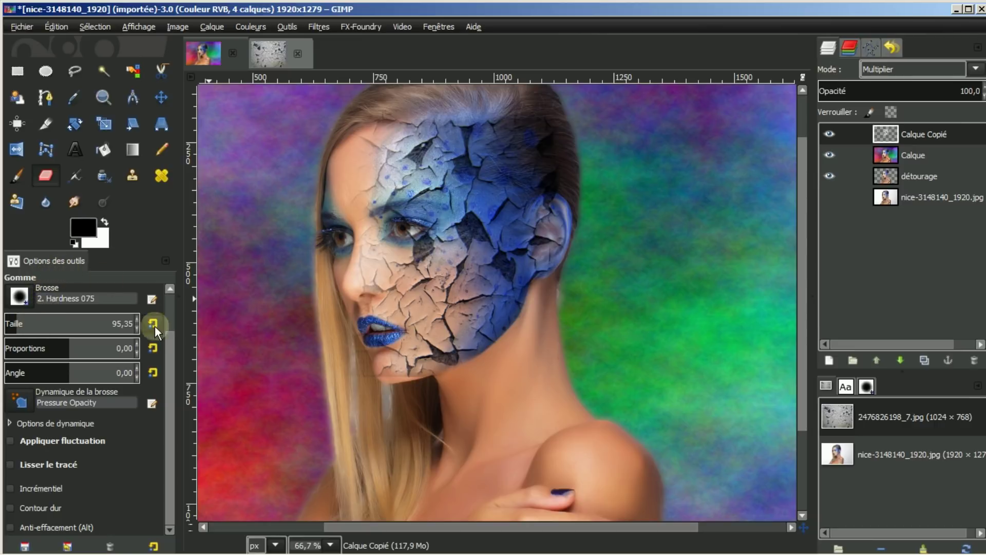
Lower the eraser opacity to 23.5 and soften the cracks over the hair beside the chin.
{"action": "left_click_drag", "start_coordinate": [171, 353], "coordinate": [171, 309]}
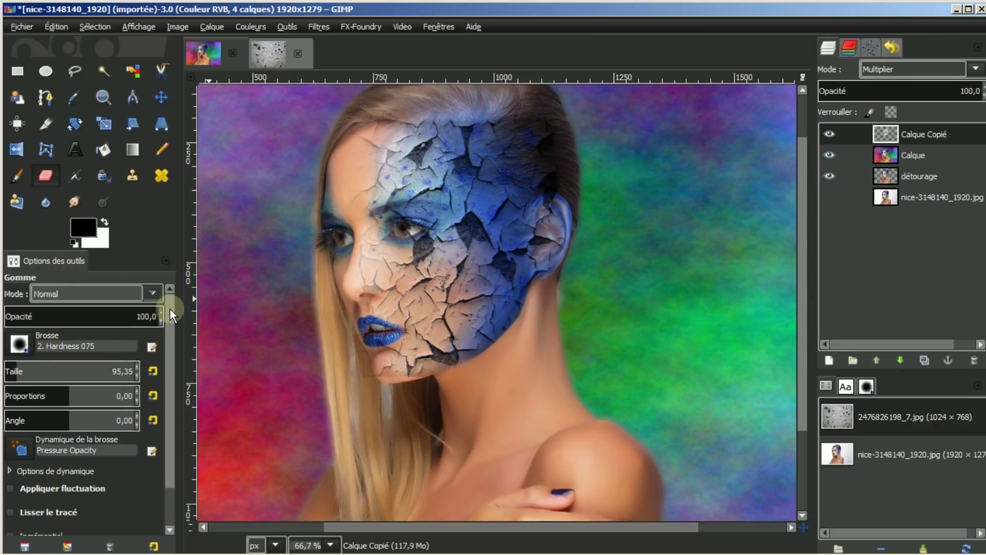
{"action": "left_click", "coordinate": [49, 310]}
{"action": "left_click_drag", "start_coordinate": [49, 311], "coordinate": [42, 311]}
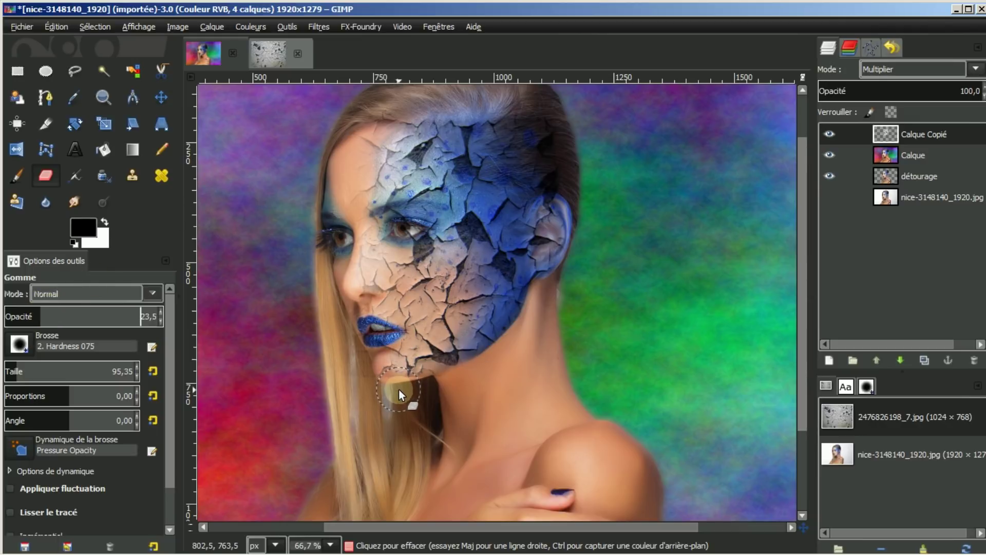
{"action": "scroll", "coordinate": [399, 389], "scroll_direction": "up", "scroll_amount": 1, "text": "ctrl"}
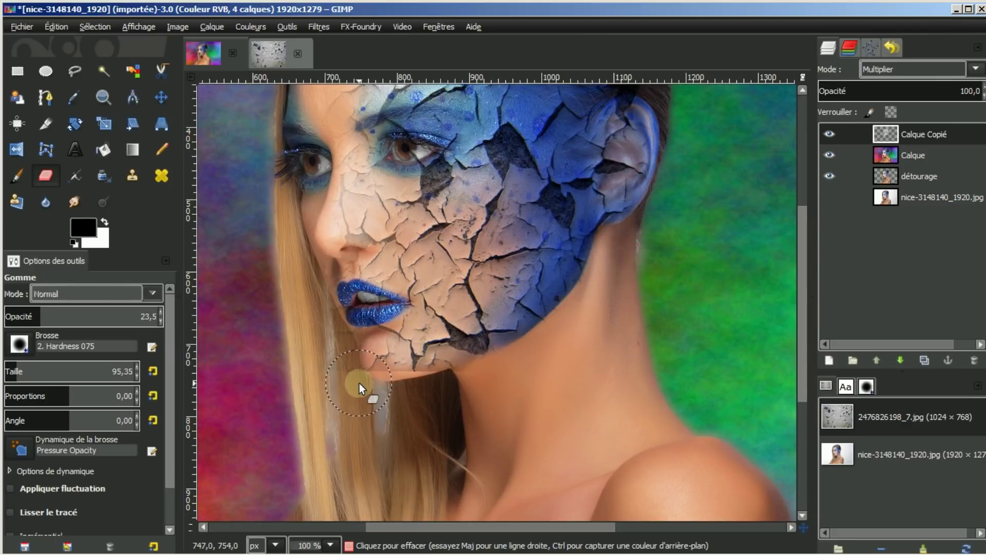
{"action": "left_click_drag", "start_coordinate": [356, 382], "coordinate": [455, 375]}
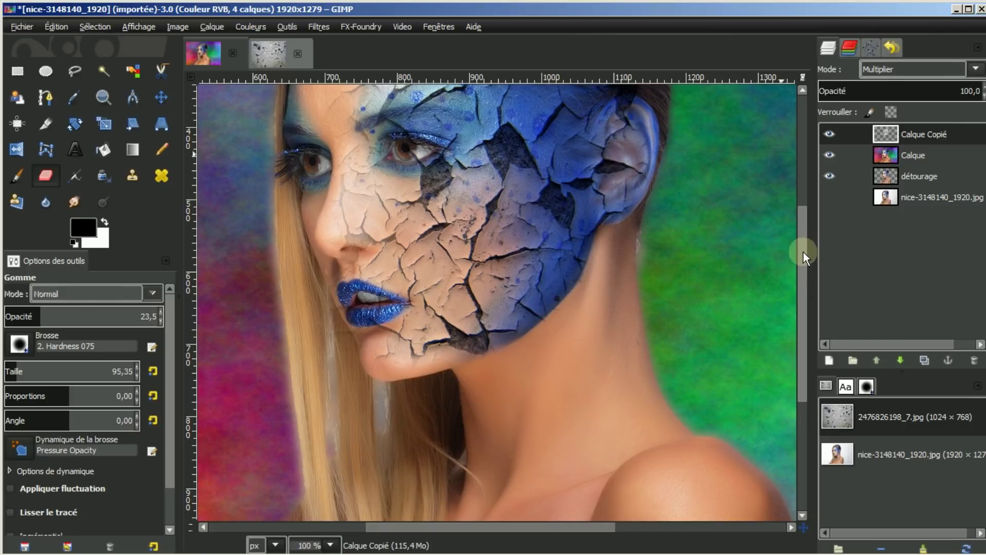
Lightly fade the crack texture over the upper ear and along the hair edge.
{"action": "left_click_drag", "start_coordinate": [804, 251], "coordinate": [803, 233]}
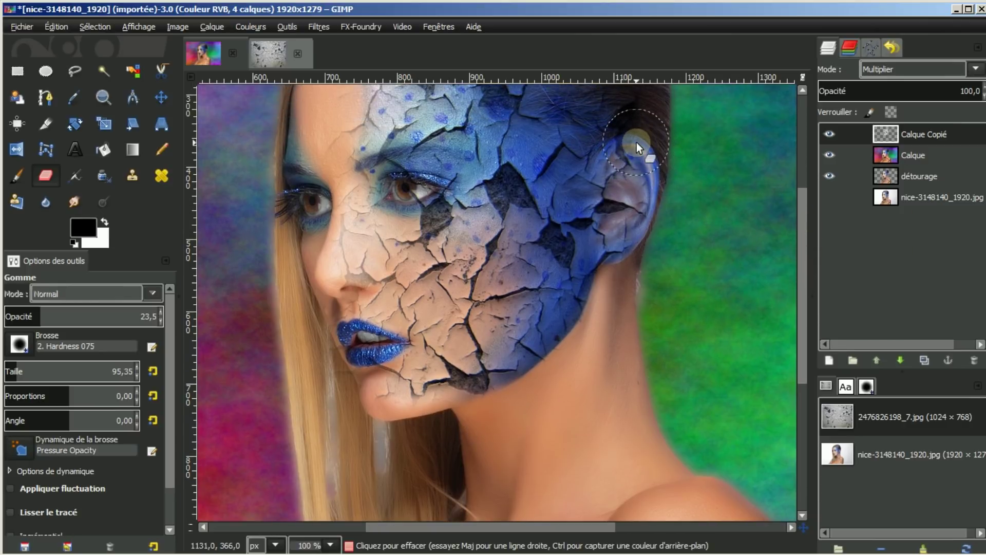
{"action": "mouse_move", "coordinate": [636, 143]}
{"action": "left_mouse_down"}
{"action": "mouse_move", "coordinate": [650, 208]}
{"action": "mouse_move", "coordinate": [627, 275]}
{"action": "mouse_move", "coordinate": [642, 241]}
{"action": "mouse_move", "coordinate": [625, 202]}
{"action": "mouse_move", "coordinate": [640, 159]}
{"action": "mouse_move", "coordinate": [648, 159]}
{"action": "left_mouse_up"}
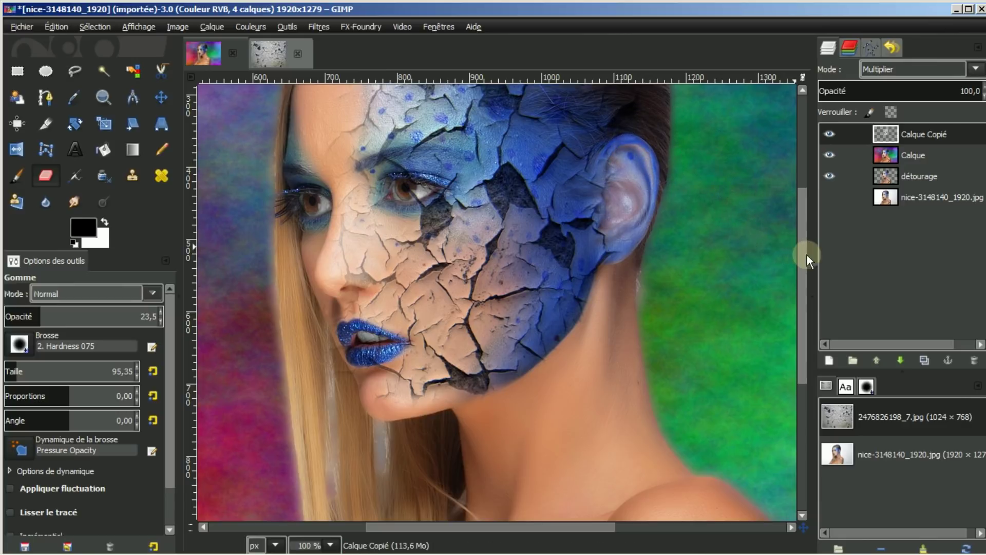
{"action": "left_click_drag", "start_coordinate": [809, 248], "coordinate": [802, 215]}
{"action": "mouse_move", "coordinate": [622, 175]}
{"action": "left_mouse_down"}
{"action": "mouse_move", "coordinate": [630, 263]}
{"action": "mouse_move", "coordinate": [578, 203]}
{"action": "mouse_move", "coordinate": [371, 187]}
{"action": "mouse_move", "coordinate": [529, 198]}
{"action": "mouse_move", "coordinate": [604, 280]}
{"action": "mouse_move", "coordinate": [611, 227]}
{"action": "mouse_move", "coordinate": [602, 201]}
{"action": "mouse_move", "coordinate": [575, 184]}
{"action": "mouse_move", "coordinate": [524, 192]}
{"action": "mouse_move", "coordinate": [517, 223]}
{"action": "mouse_move", "coordinate": [518, 212]}
{"action": "mouse_move", "coordinate": [609, 211]}
{"action": "mouse_move", "coordinate": [722, 231]}
{"action": "mouse_move", "coordinate": [770, 220]}
{"action": "left_mouse_up"}
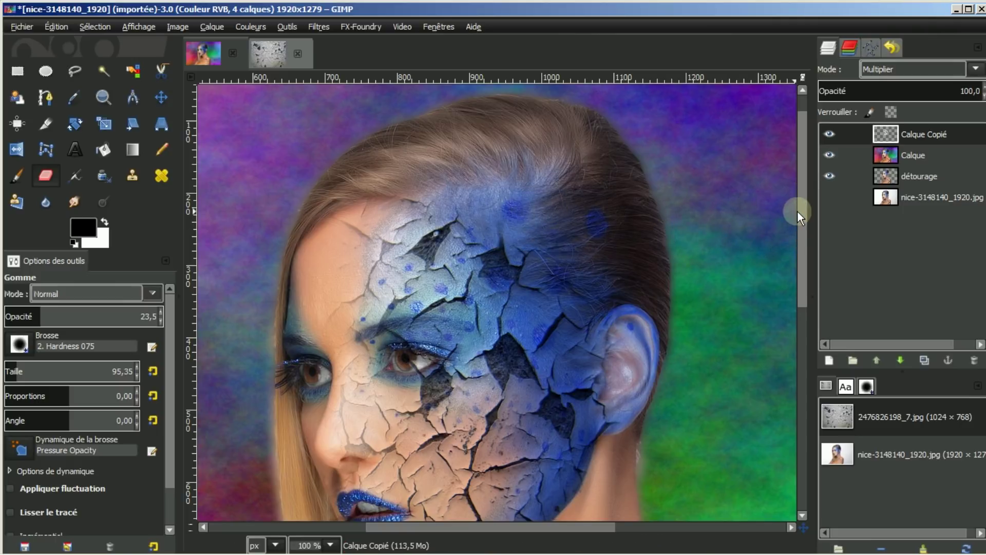
{"action": "scroll", "coordinate": [799, 214], "scroll_direction": "down", "scroll_amount": 1}
{"action": "scroll", "coordinate": [793, 231], "scroll_direction": "down", "scroll_amount": 2}
{"action": "scroll", "coordinate": [789, 257], "scroll_direction": "down", "scroll_amount": 3}
{"action": "scroll", "coordinate": [786, 268], "scroll_direction": "up", "scroll_amount": 1}
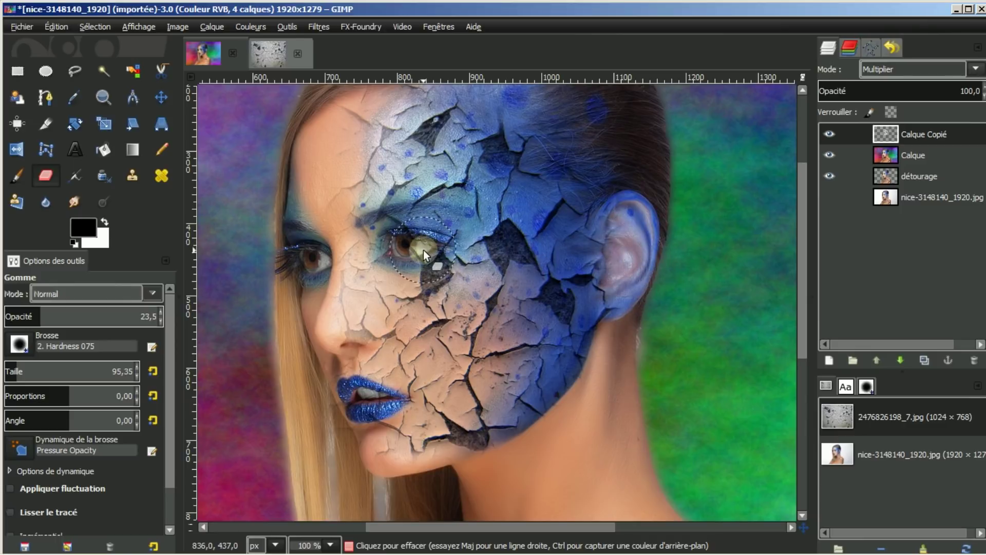
Lightly erase cracks over the eye and shrink the eraser to about 13.
{"action": "left_click_drag", "start_coordinate": [423, 242], "coordinate": [409, 246]}
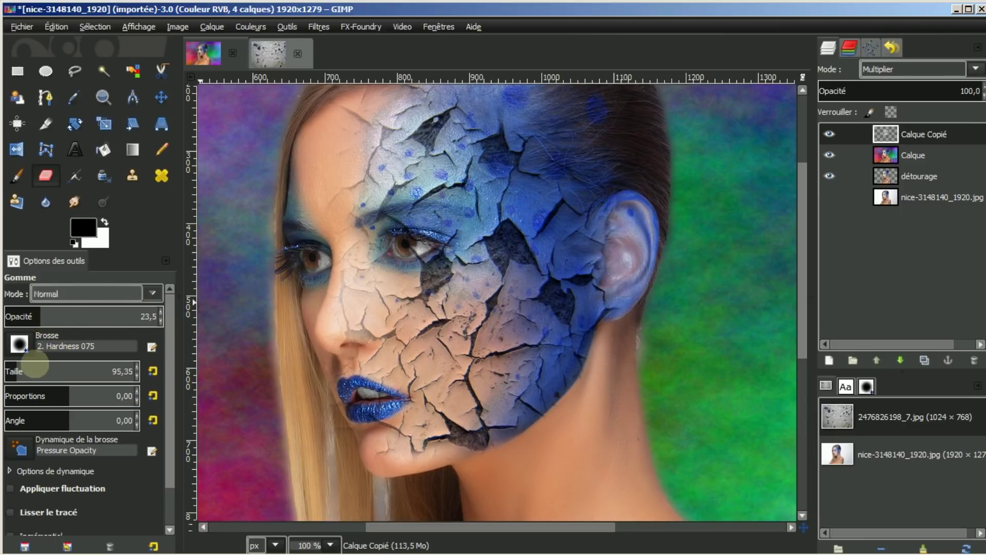
{"action": "left_click", "coordinate": [136, 375]}
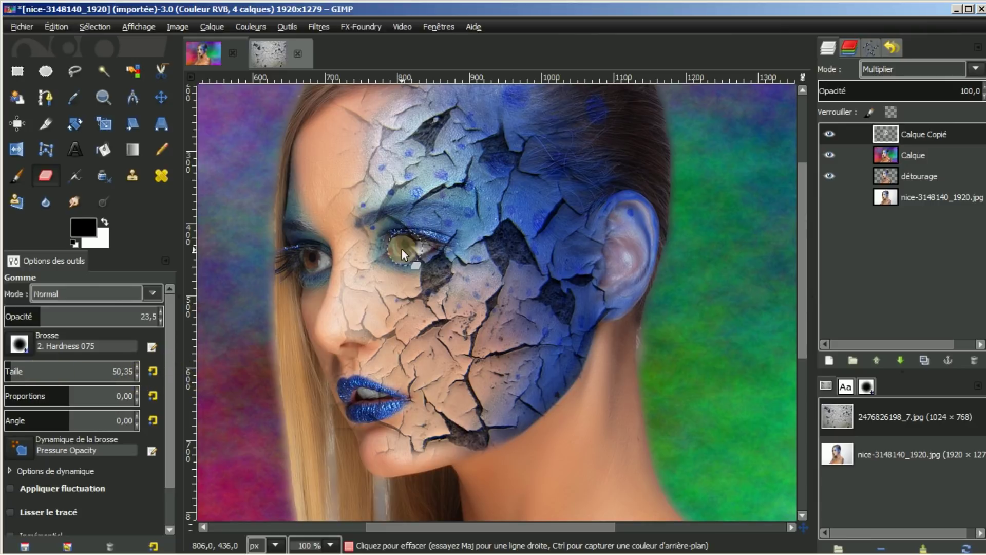
{"action": "left_click", "coordinate": [136, 377]}
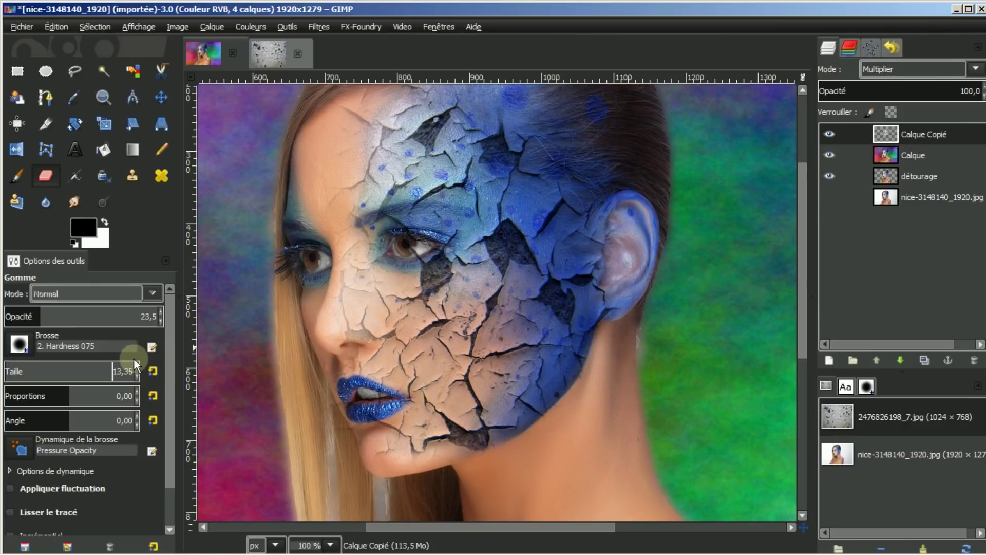
Set the eraser to size 17.35 at 100 opacity and clear the cracks over the iris and eyelid.
{"action": "left_click", "coordinate": [139, 366]}
{"action": "mouse_move", "coordinate": [112, 317]}
{"action": "left_mouse_down"}
{"action": "mouse_move", "coordinate": [80, 318]}
{"action": "mouse_move", "coordinate": [170, 317]}
{"action": "left_mouse_up"}
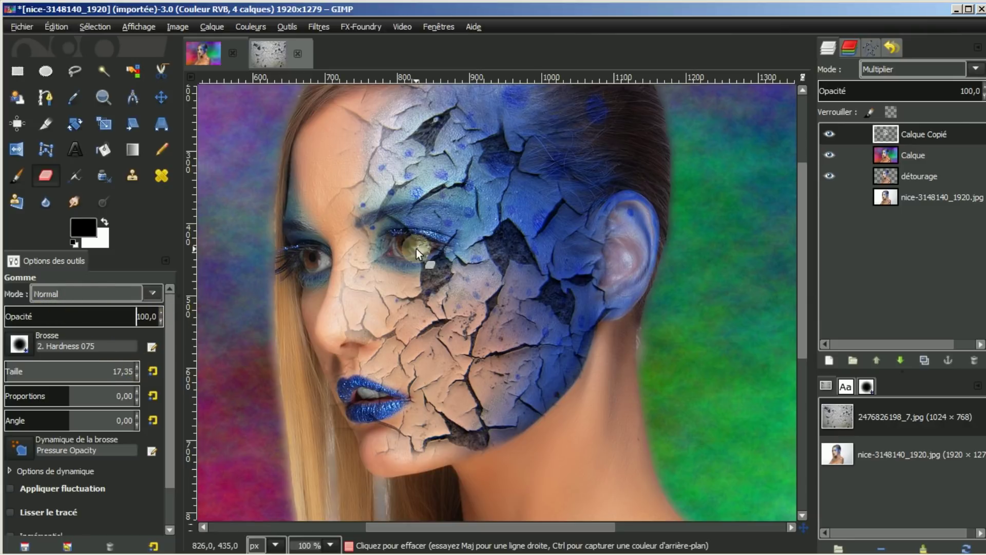
{"action": "left_click_drag", "start_coordinate": [408, 253], "coordinate": [411, 238]}
{"action": "mouse_move", "coordinate": [404, 236]}
{"action": "left_mouse_down"}
{"action": "mouse_move", "coordinate": [423, 249]}
{"action": "mouse_move", "coordinate": [414, 258]}
{"action": "mouse_move", "coordinate": [447, 242]}
{"action": "mouse_move", "coordinate": [393, 242]}
{"action": "mouse_move", "coordinate": [427, 245]}
{"action": "left_mouse_up"}
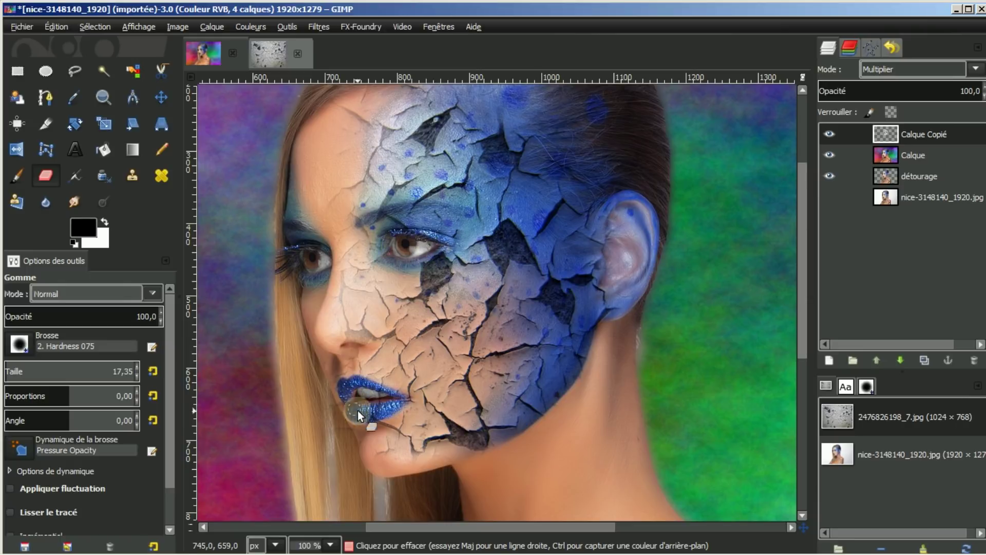
Erase the cracks covering the lower lip so the glittery blue shows.
{"action": "mouse_move", "coordinate": [387, 418]}
{"action": "left_mouse_down"}
{"action": "mouse_move", "coordinate": [377, 408]}
{"action": "mouse_move", "coordinate": [369, 415]}
{"action": "mouse_move", "coordinate": [381, 396]}
{"action": "mouse_move", "coordinate": [350, 389]}
{"action": "mouse_move", "coordinate": [368, 411]}
{"action": "mouse_move", "coordinate": [384, 399]}
{"action": "left_mouse_up"}
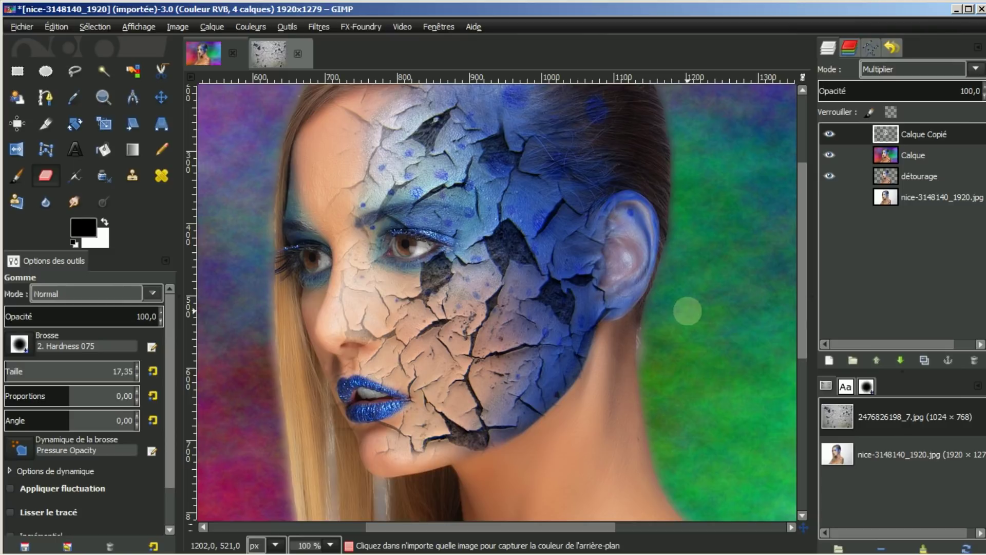
{"action": "scroll", "coordinate": [688, 310], "scroll_direction": "down", "scroll_amount": 1, "text": "ctrl"}
{"action": "scroll", "coordinate": [688, 311], "scroll_direction": "down", "scroll_amount": 1, "text": "ctrl"}
{"action": "scroll", "coordinate": [686, 319], "scroll_direction": "down", "scroll_amount": 1, "text": "ctrl"}
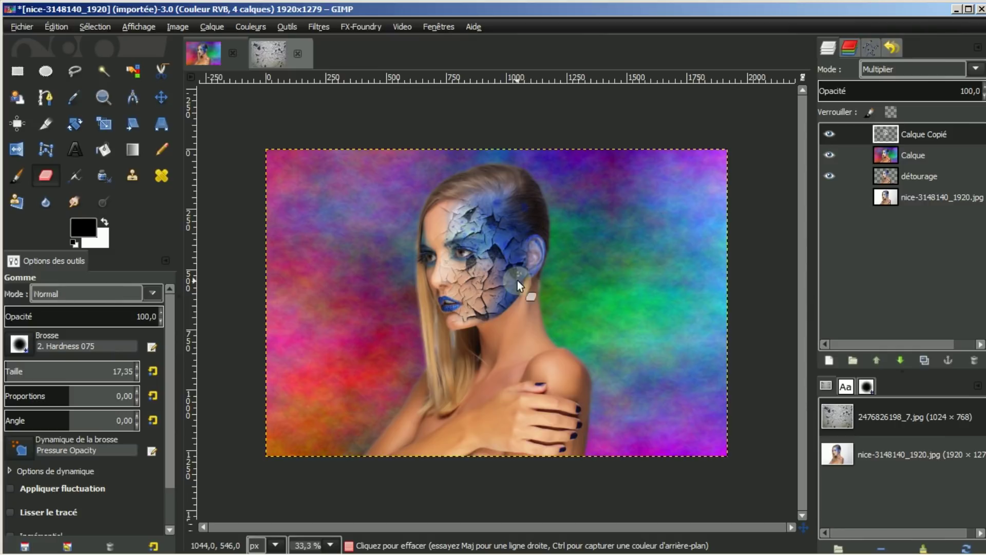
{"action": "scroll", "coordinate": [527, 302], "scroll_direction": "up", "scroll_amount": 1, "text": "ctrl"}
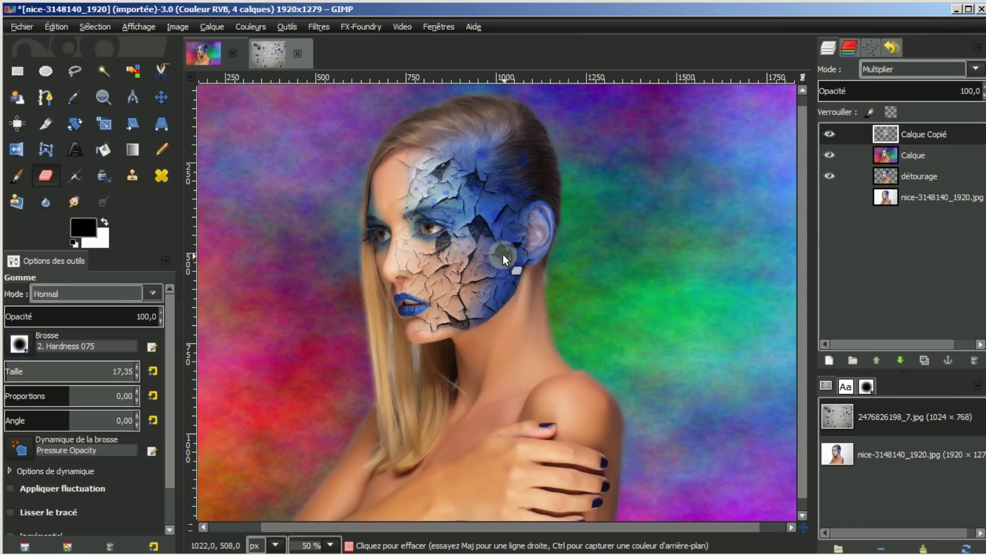
Select the dark cracks by colour, copy them from the Calque layer, and paste as a floating selection.
{"action": "left_click", "coordinate": [132, 70]}
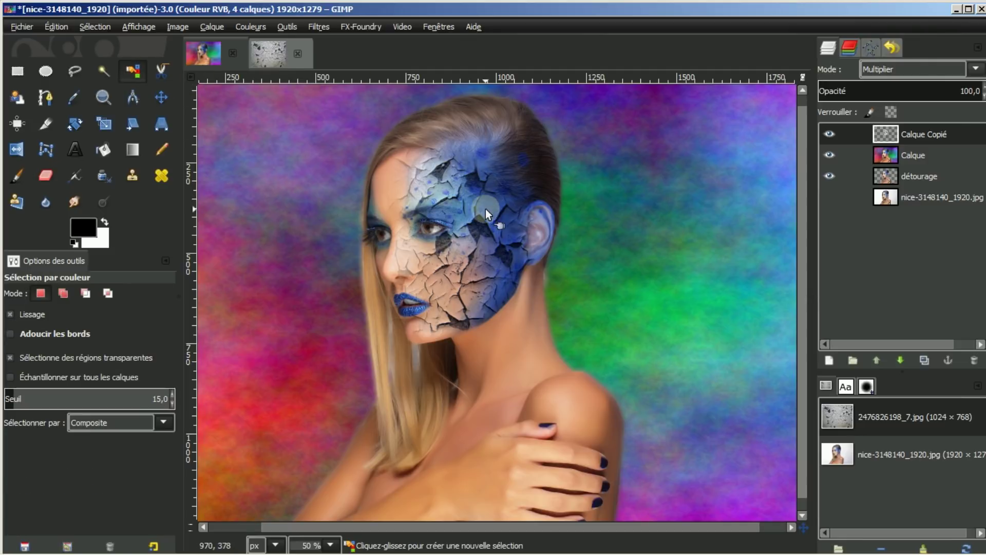
{"action": "left_click", "coordinate": [478, 224]}
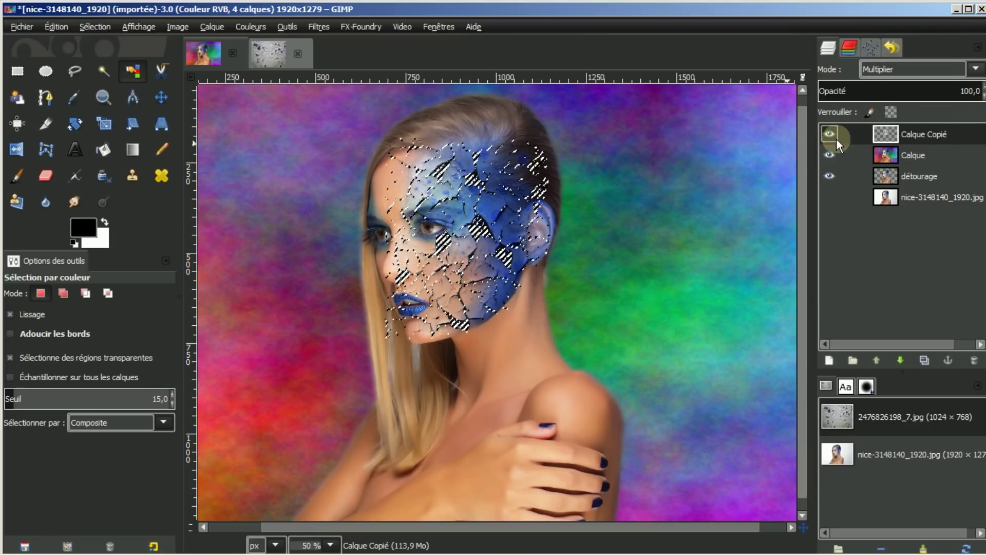
{"action": "left_click", "coordinate": [909, 153]}
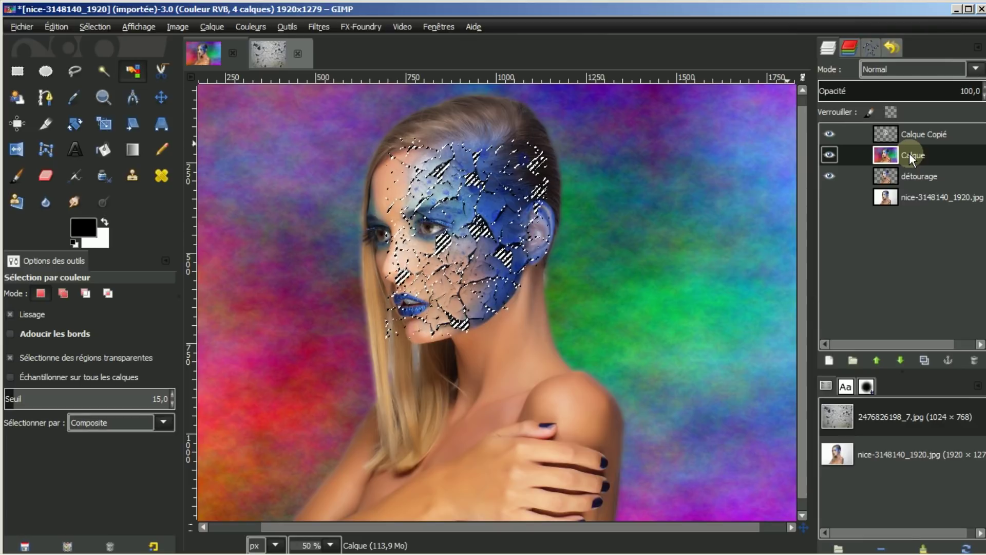
{"action": "key", "text": "ctrl+c"}
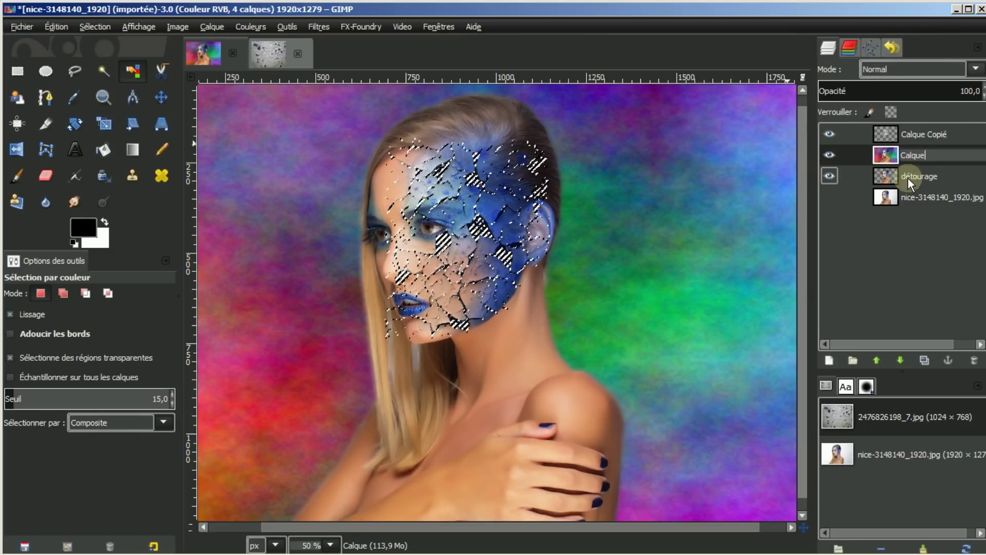
{"action": "key", "text": "Return"}
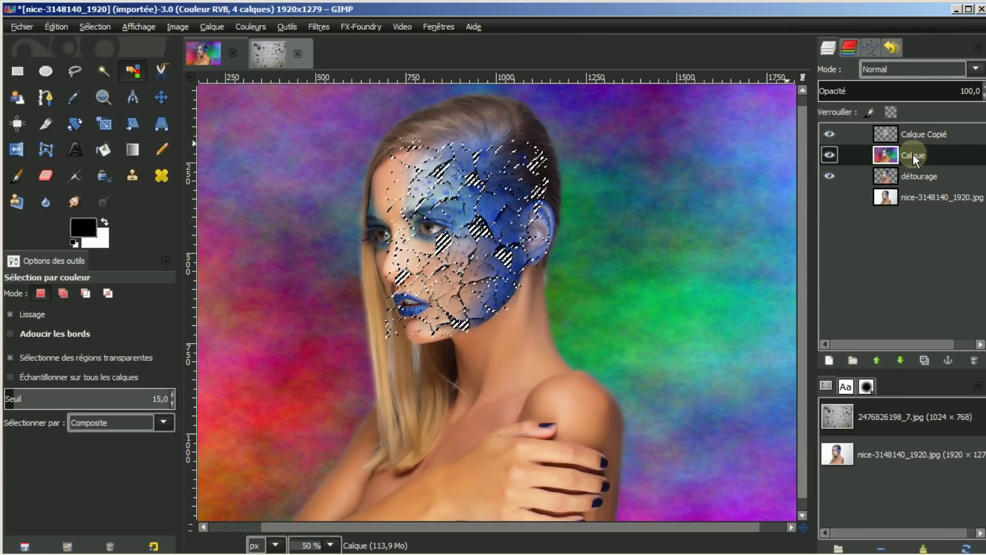
{"action": "key", "text": "ctrl+c"}
{"action": "key", "text": "ctrl+v"}
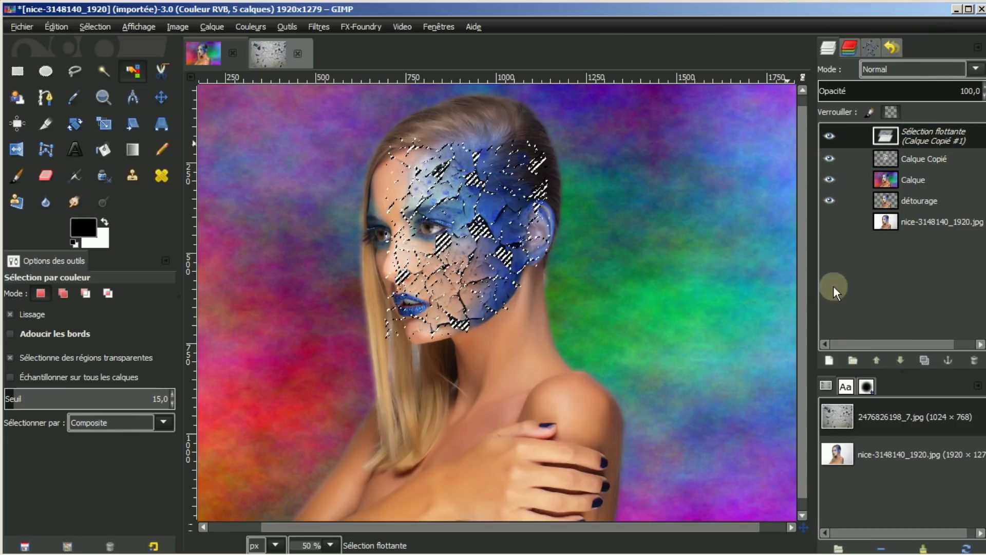
Make the pasted cracks a new layer, move it onto the green background, and hide Calque Copié and détourage.
{"action": "left_click", "coordinate": [826, 362]}
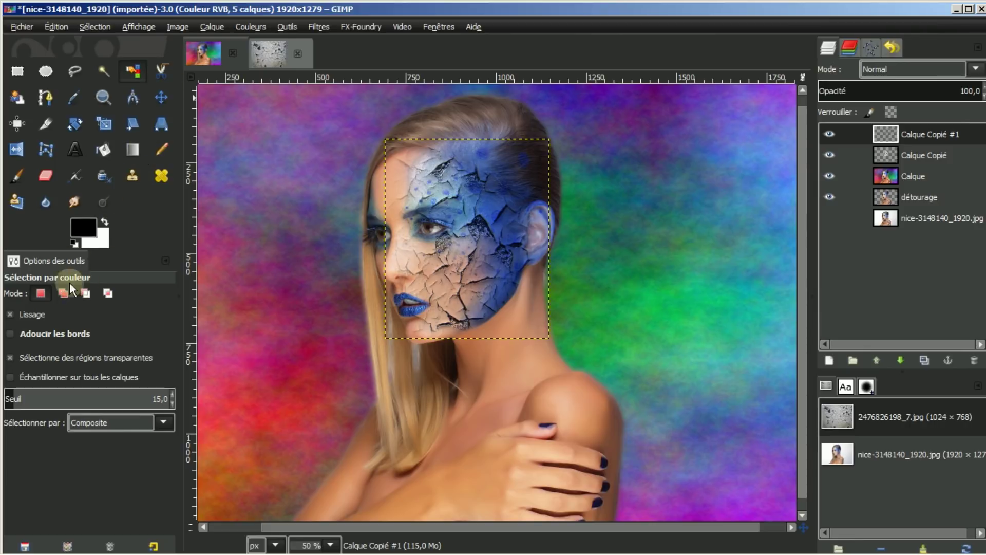
{"action": "left_click", "coordinate": [160, 95]}
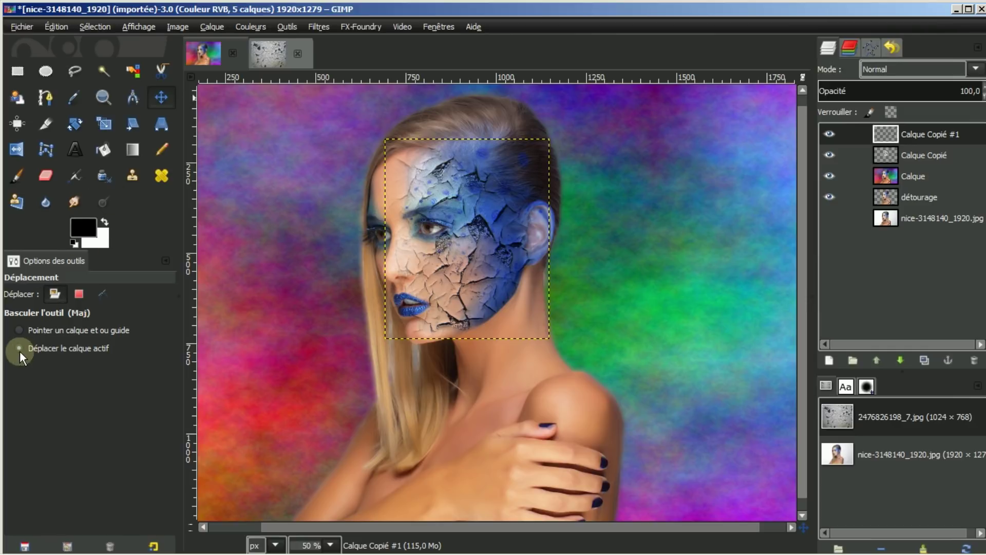
{"action": "left_click_drag", "start_coordinate": [461, 227], "coordinate": [624, 227]}
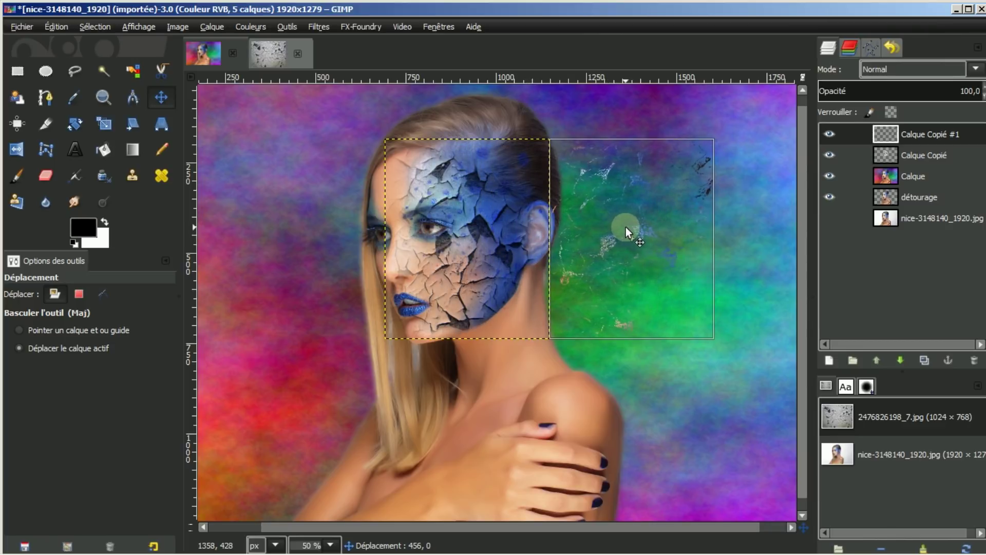
{"action": "left_click_drag", "start_coordinate": [624, 226], "coordinate": [625, 227]}
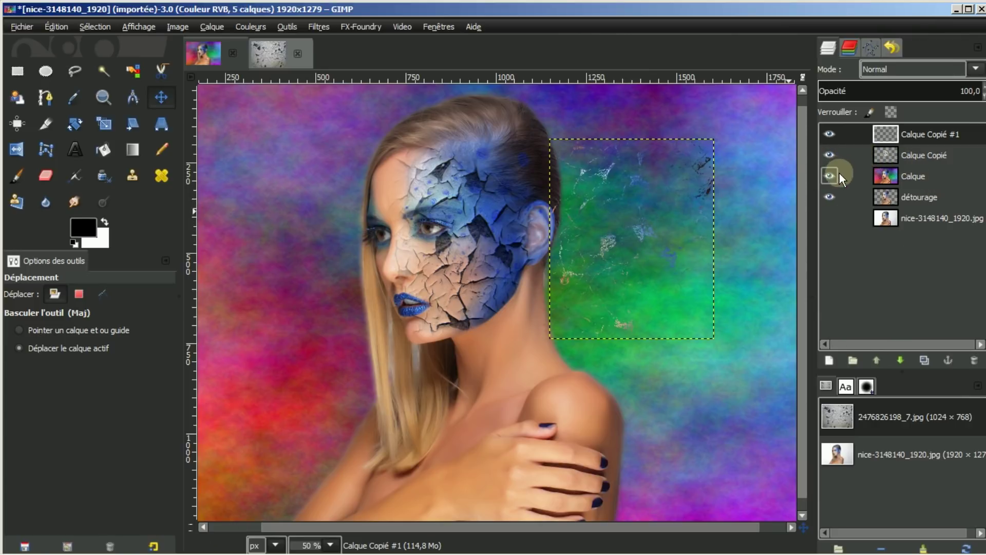
{"action": "left_click", "coordinate": [829, 154]}
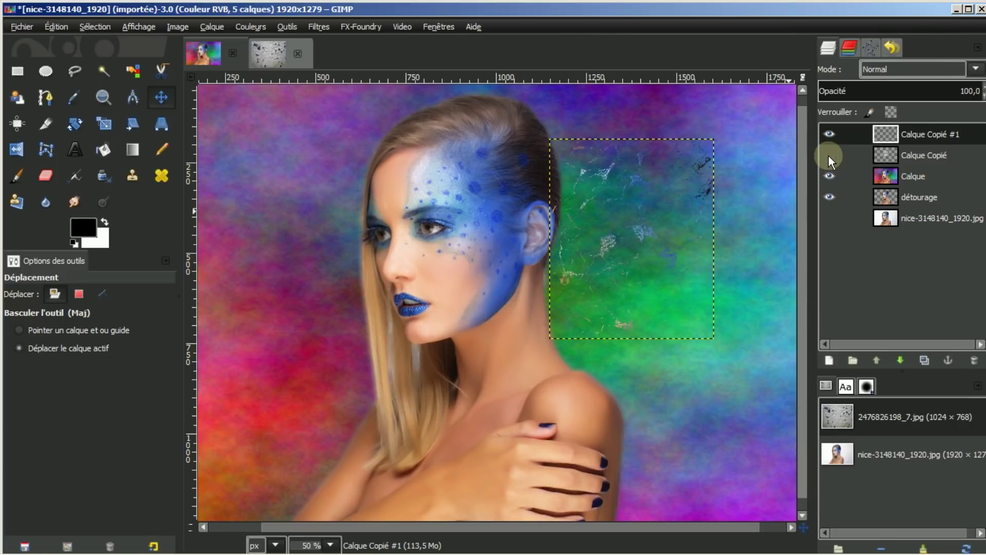
{"action": "left_click", "coordinate": [830, 196]}
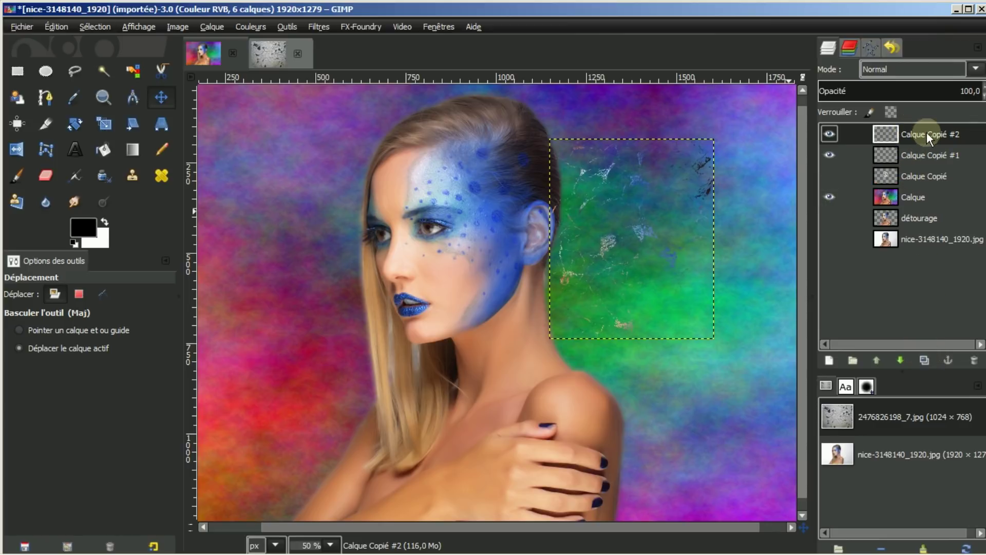
Set the fragment copy to Lumière douce mode and duplicate it up to Calque Copié #9.
{"action": "left_click", "coordinate": [975, 71]}
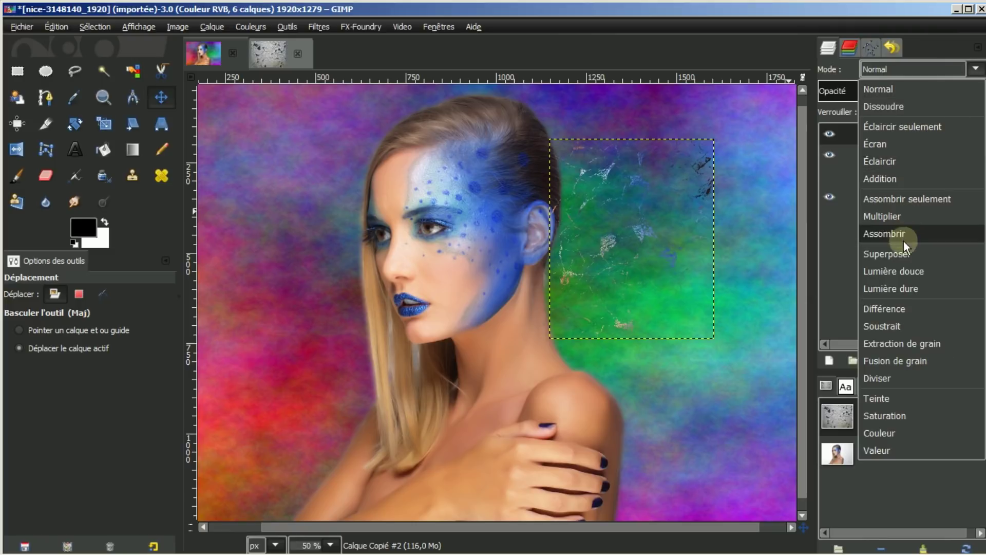
{"action": "left_click", "coordinate": [895, 272]}
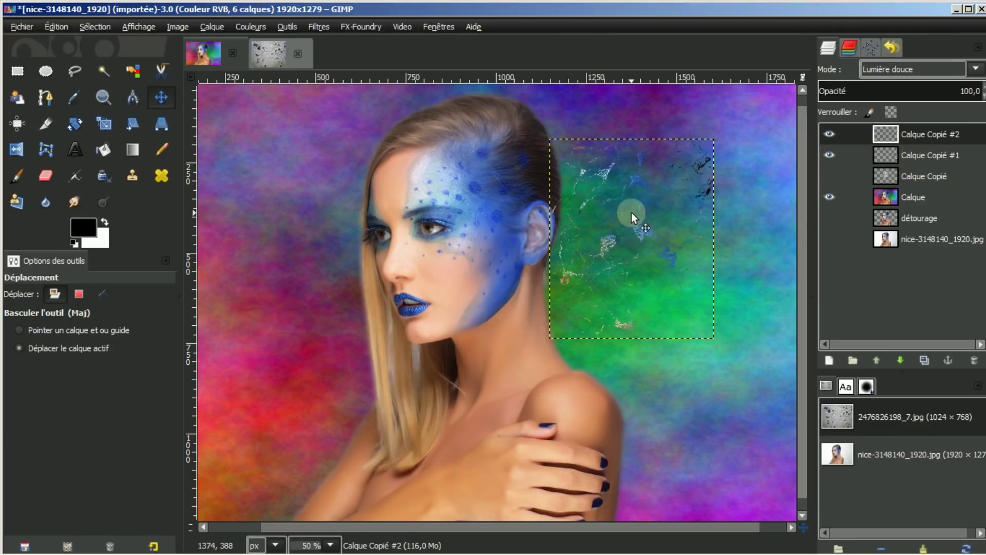
{"action": "left_click", "coordinate": [923, 359]}
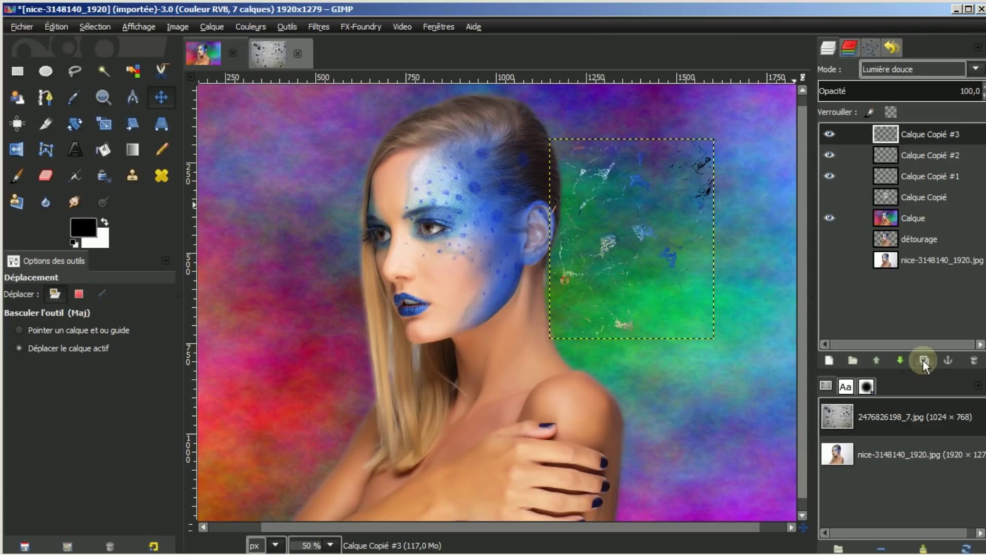
{"action": "double_click", "coordinate": [923, 360]}
{"action": "double_click", "coordinate": [923, 360]}
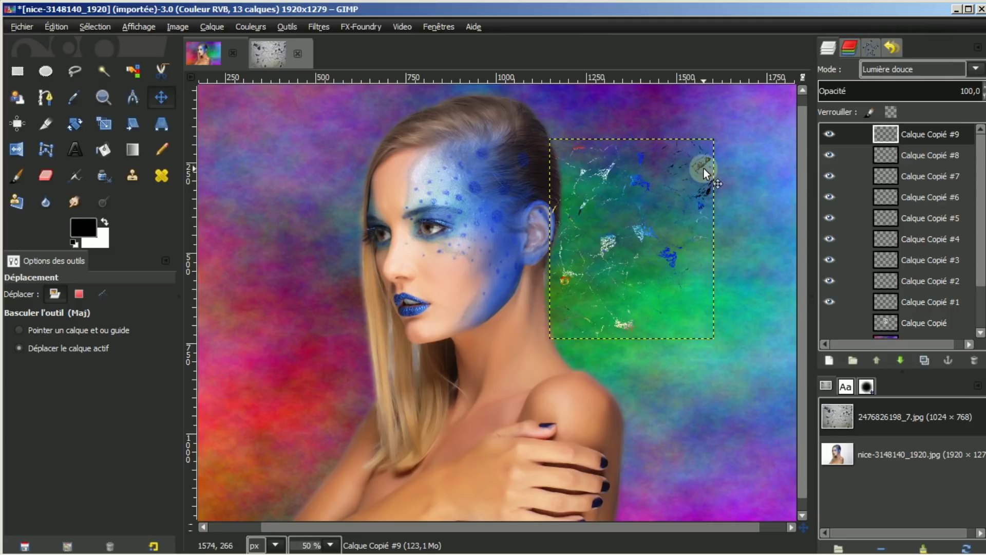
{"action": "scroll", "coordinate": [979, 225], "scroll_direction": "down", "scroll_amount": 1}
{"action": "scroll", "coordinate": [979, 225], "scroll_direction": "down", "scroll_amount": 2}
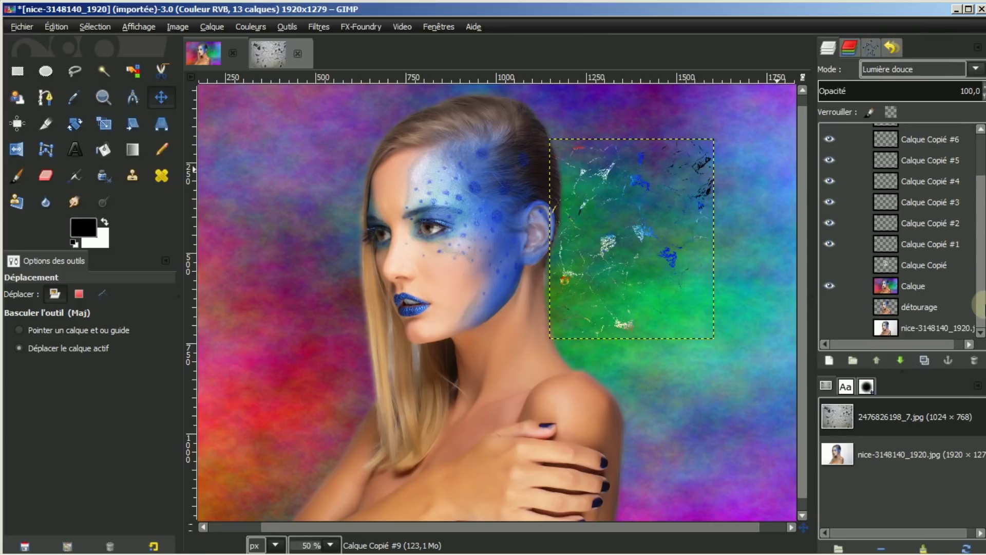
{"action": "left_click", "coordinate": [849, 264]}
Hide Calque and merge the visible fragment copies into a single layer.
{"action": "left_click", "coordinate": [829, 286]}
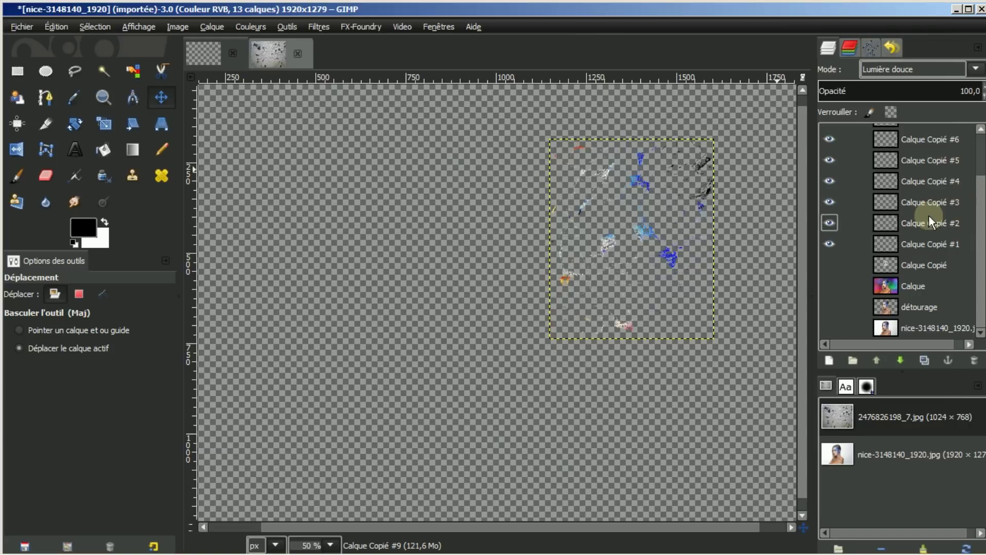
{"action": "right_click", "coordinate": [924, 244]}
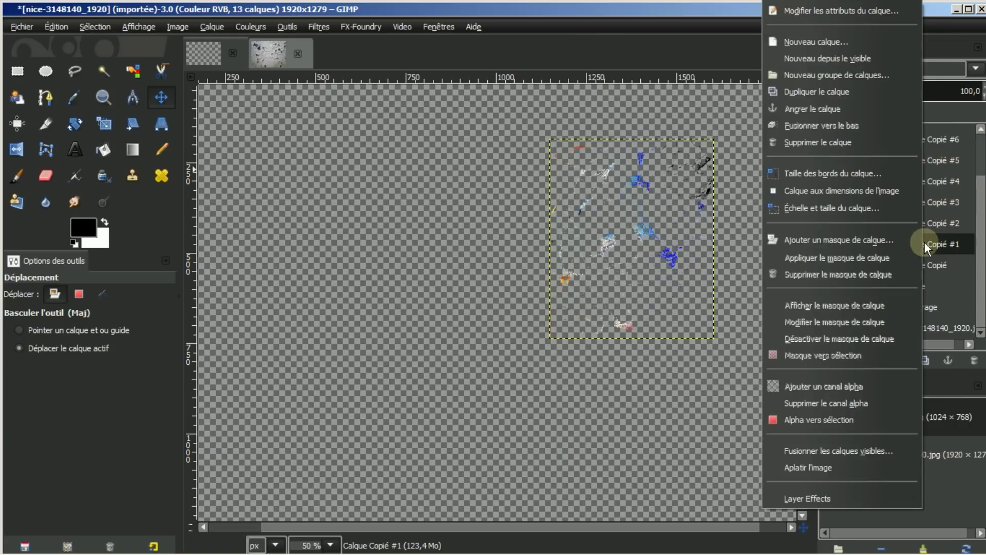
{"action": "left_click", "coordinate": [824, 448]}
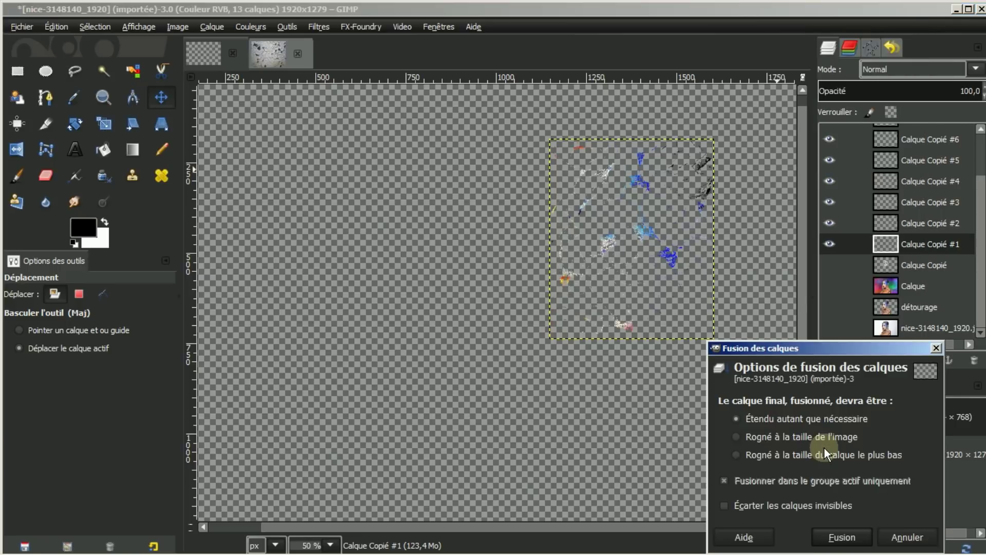
{"action": "left_click", "coordinate": [841, 537]}
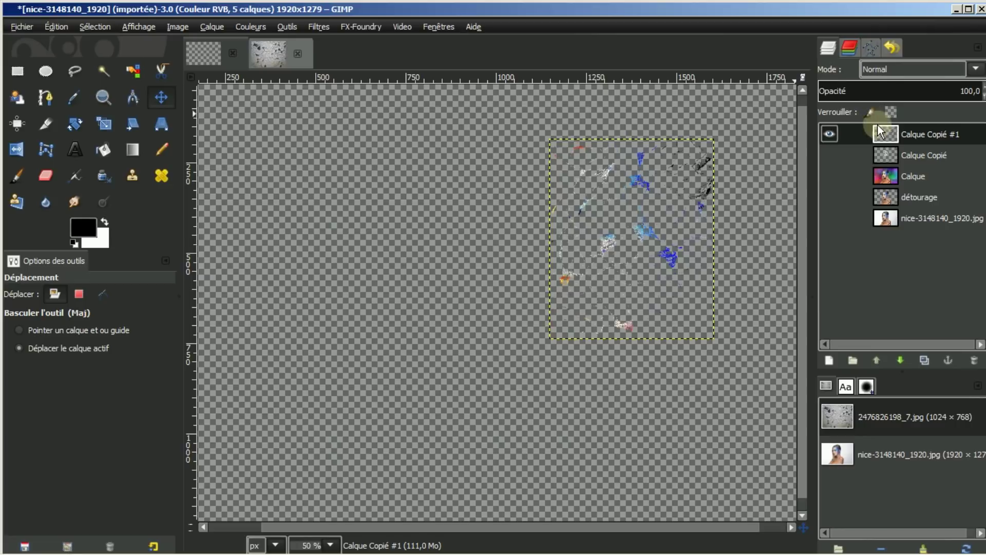
Show Calque and Calque Copié again and duplicate the merged fragment layer.
{"action": "left_click", "coordinate": [829, 176]}
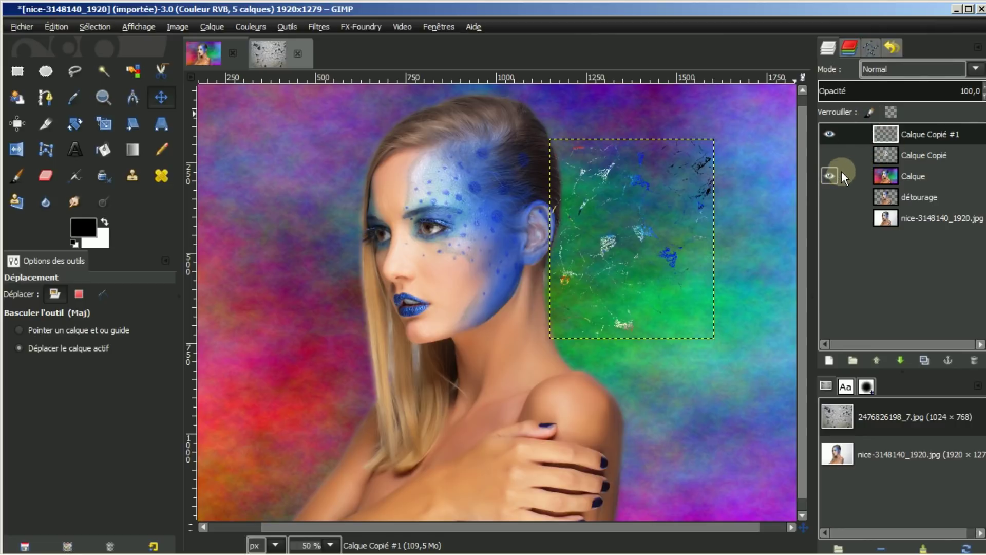
{"action": "left_click", "coordinate": [830, 153]}
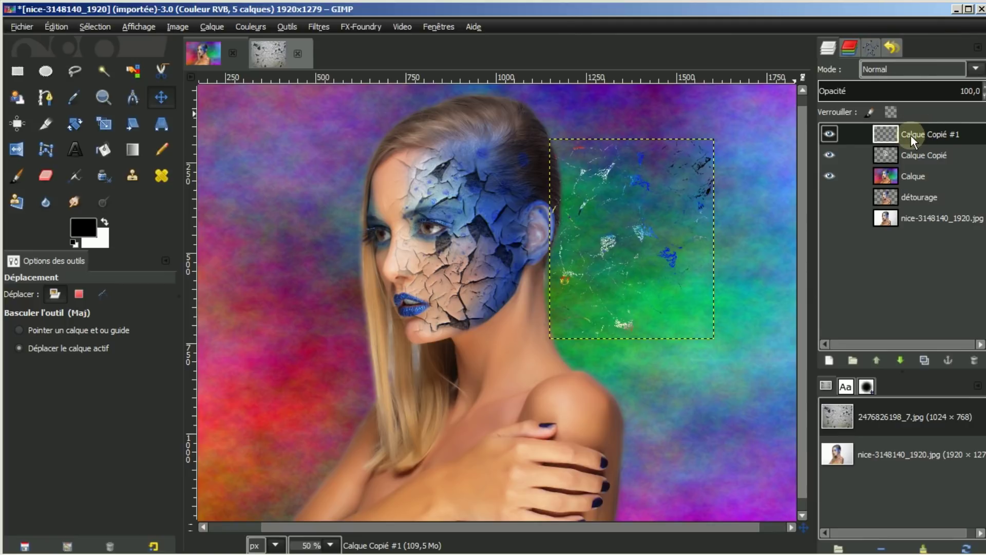
{"action": "left_click", "coordinate": [929, 262]}
{"action": "left_click", "coordinate": [925, 358]}
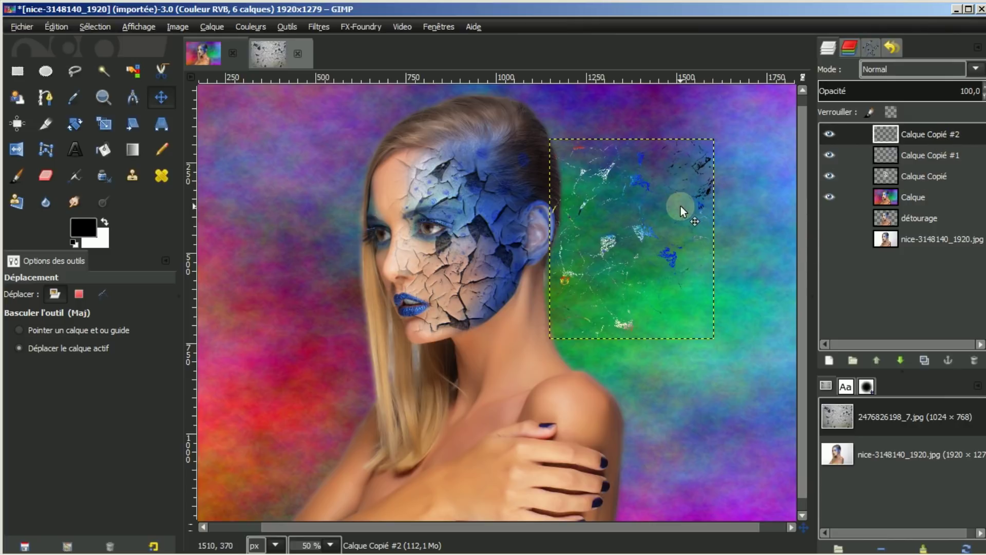
Perspective-transform Calque Copié #2, raising its top-right corner and pulling the bottom-right corner outward.
{"action": "key", "text": "minus"}
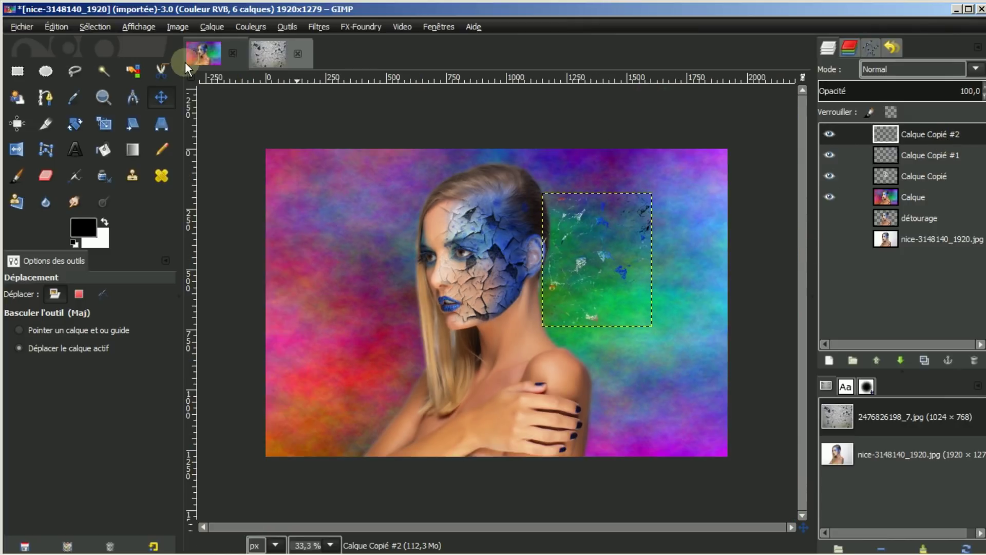
{"action": "left_click", "coordinate": [159, 125]}
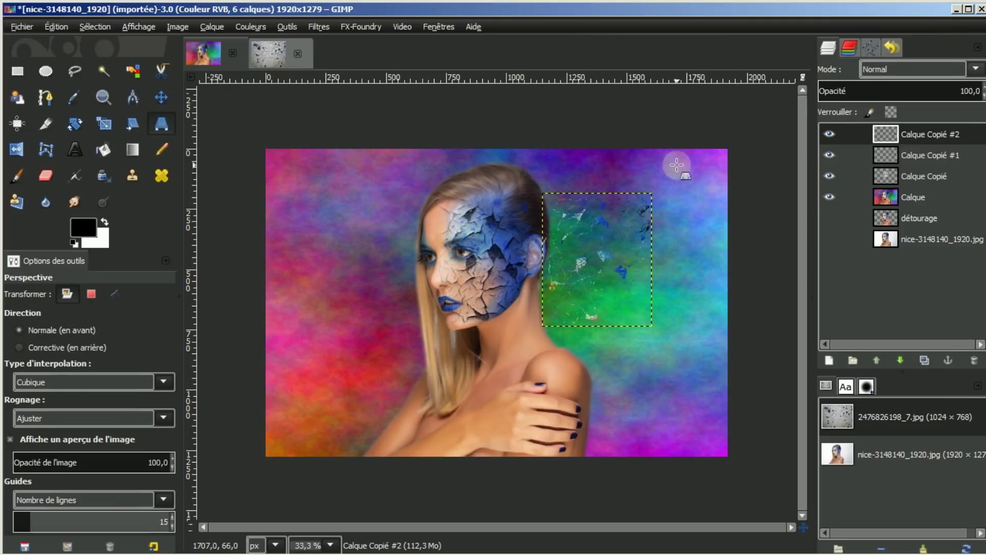
{"action": "left_click", "coordinate": [623, 261]}
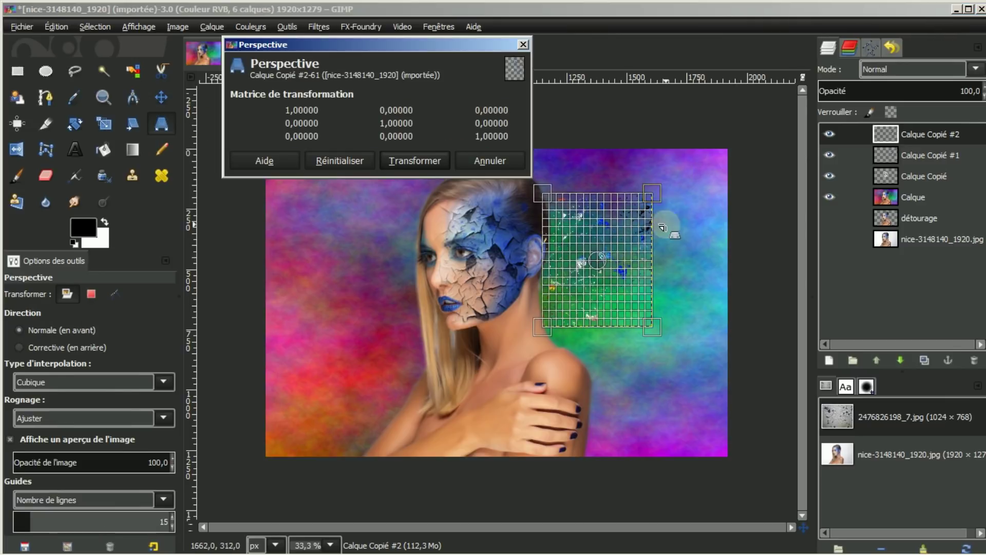
{"action": "left_click_drag", "start_coordinate": [653, 196], "coordinate": [659, 149]}
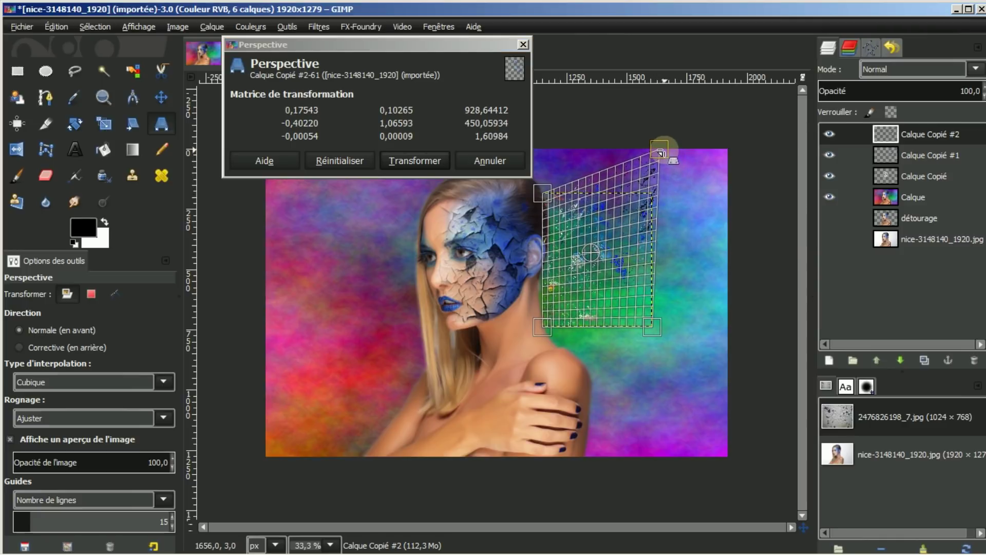
{"action": "left_click_drag", "start_coordinate": [659, 336], "coordinate": [665, 330]}
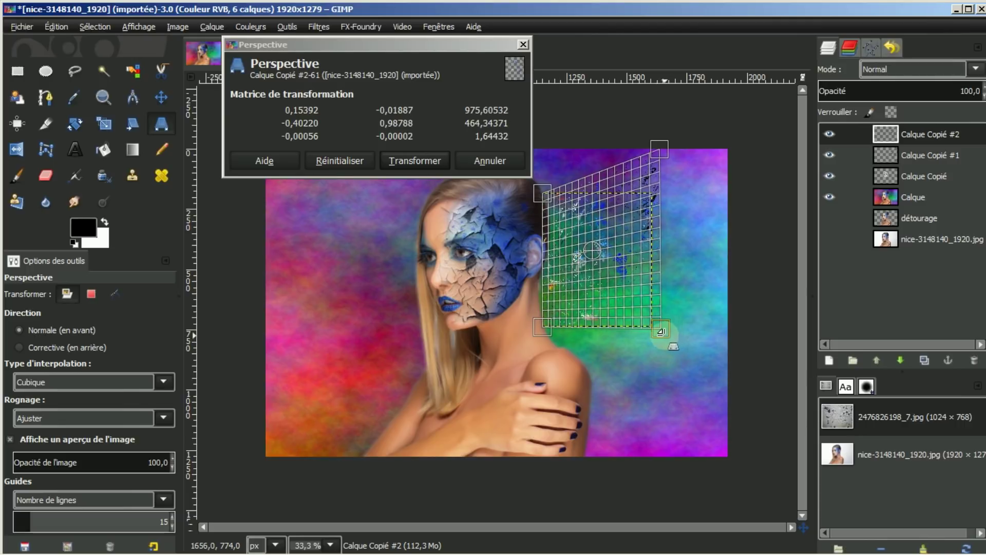
{"action": "left_click", "coordinate": [414, 163]}
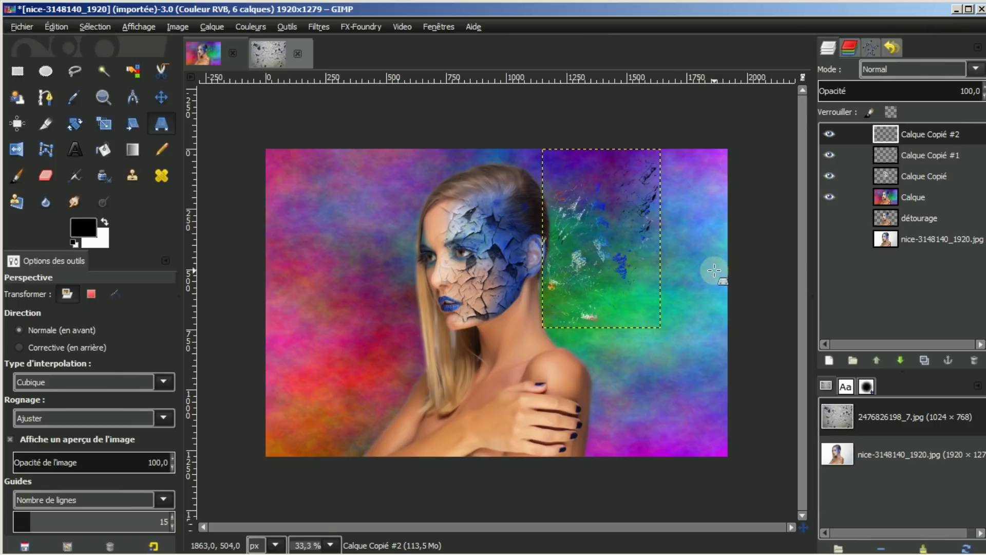
{"action": "scroll", "coordinate": [714, 270], "scroll_direction": "up", "scroll_amount": 1}
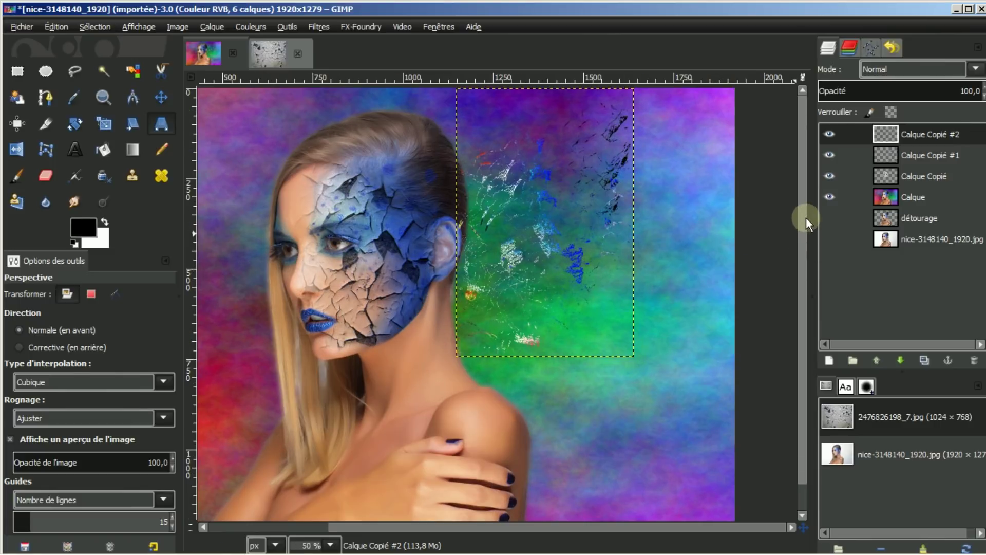
{"action": "left_click", "coordinate": [944, 135]}
Fit Calque Copié #2 to the image size, then bring up the Filtres menu.
{"action": "right_click", "coordinate": [929, 135]}
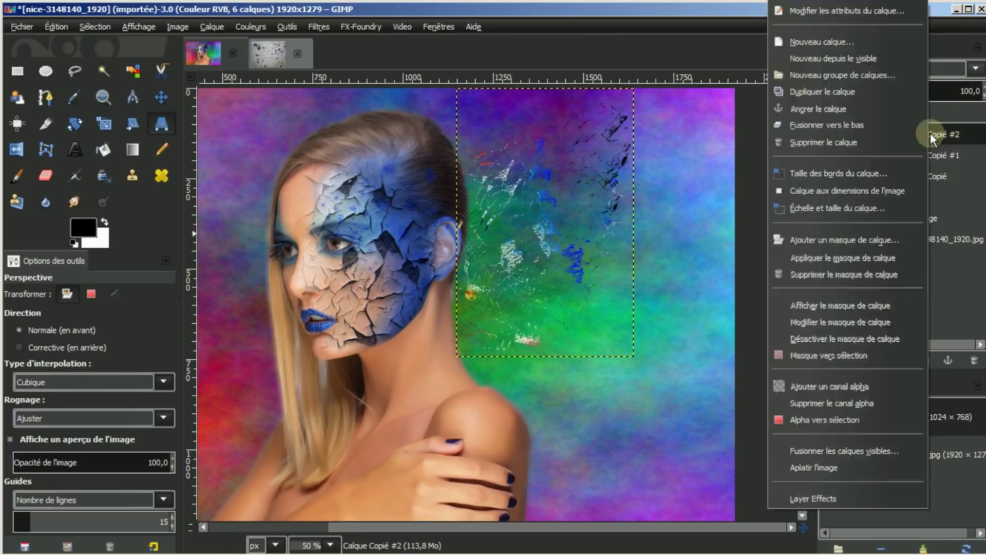
{"action": "left_click", "coordinate": [877, 191]}
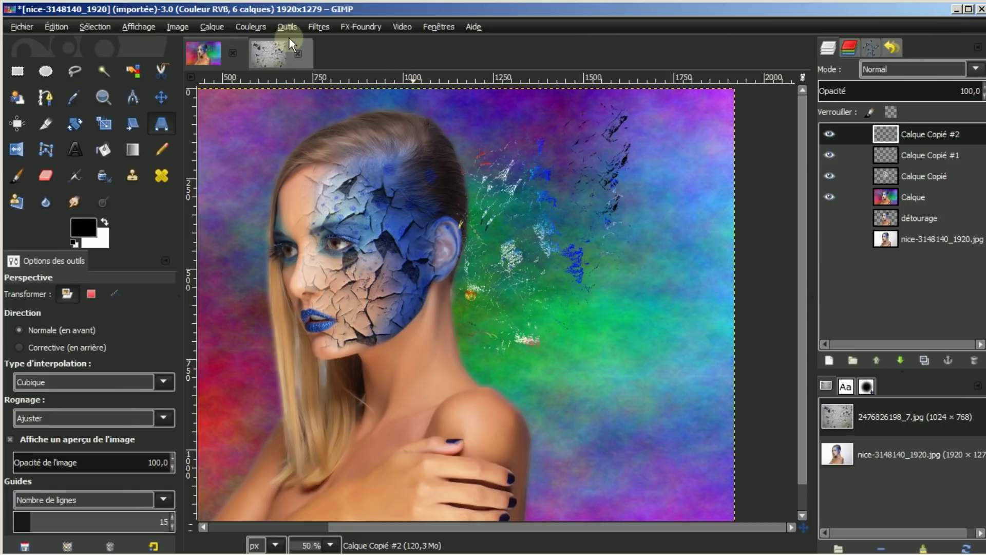
{"action": "left_click", "coordinate": [316, 26]}
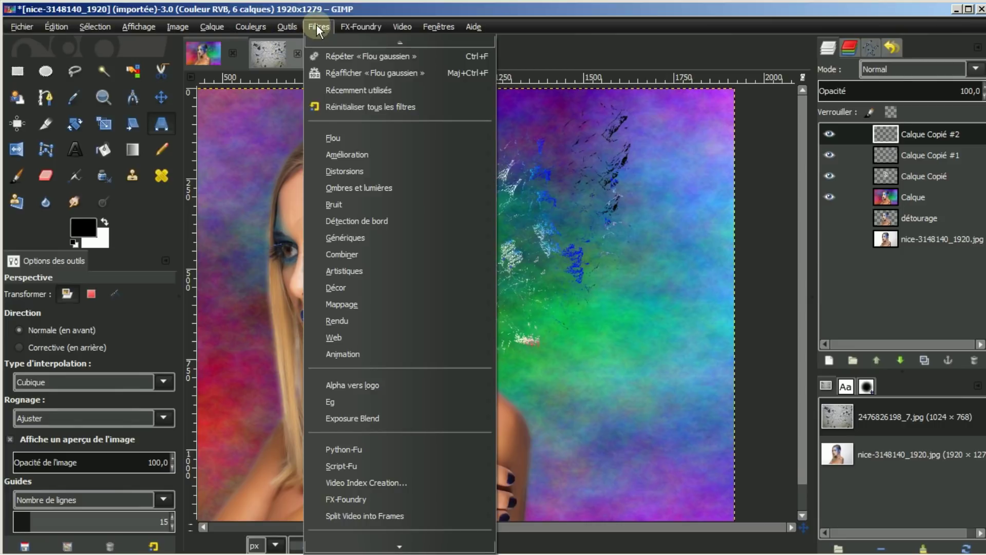
{"action": "mouse_move", "coordinate": [344, 171]}
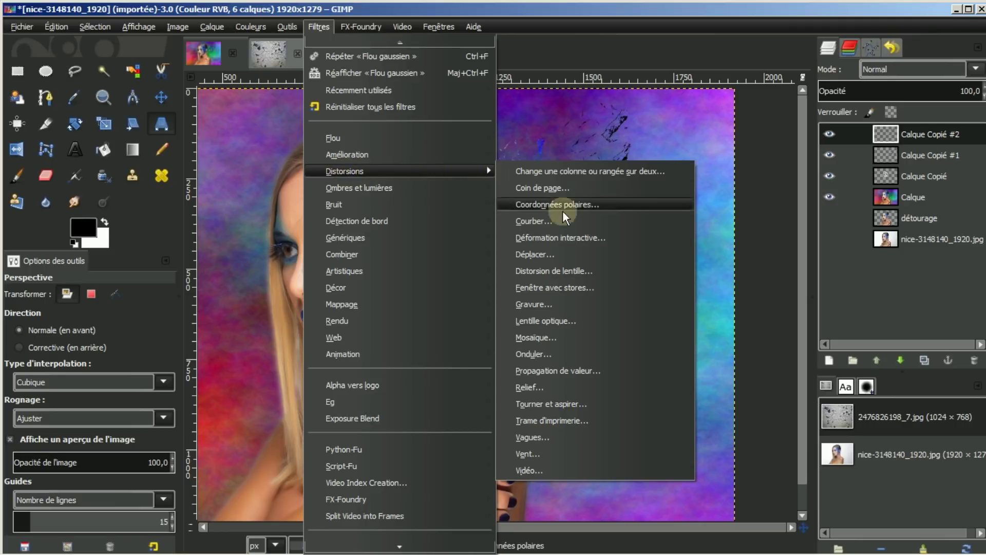
Apply the Vent filter to Calque Copié #2 with strength 100, threshold 5 and regular Vent style.
{"action": "left_click", "coordinate": [532, 454]}
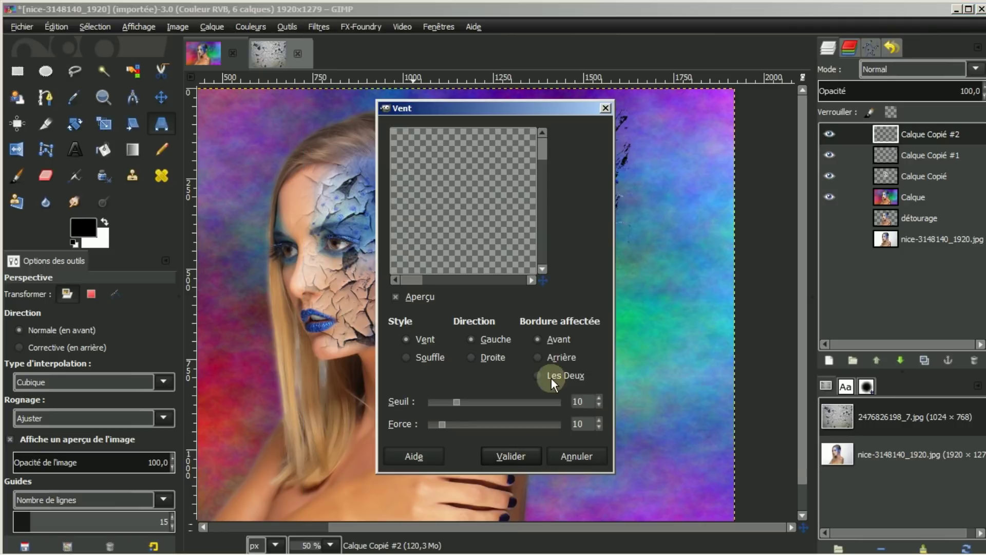
{"action": "left_click_drag", "start_coordinate": [543, 281], "coordinate": [585, 300]}
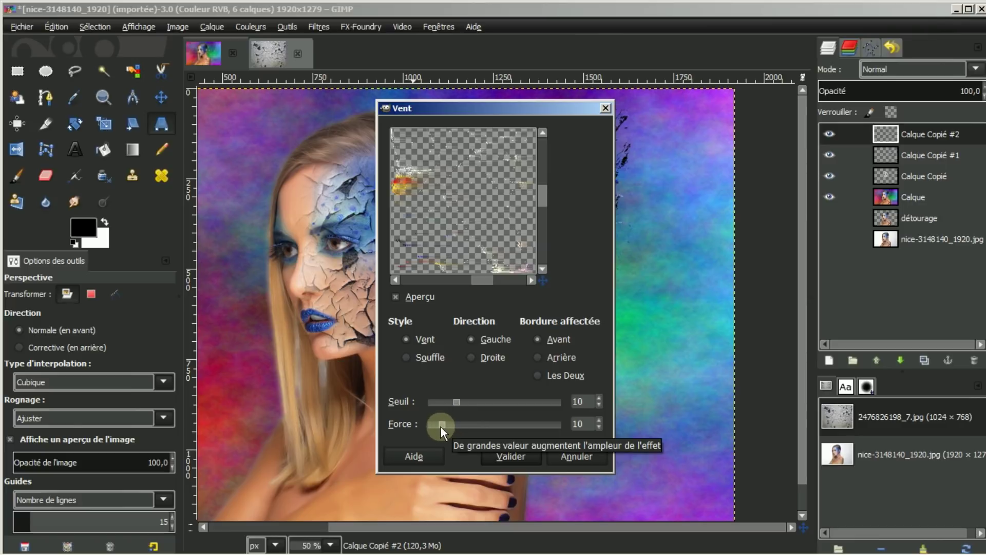
{"action": "left_click_drag", "start_coordinate": [440, 425], "coordinate": [576, 432]}
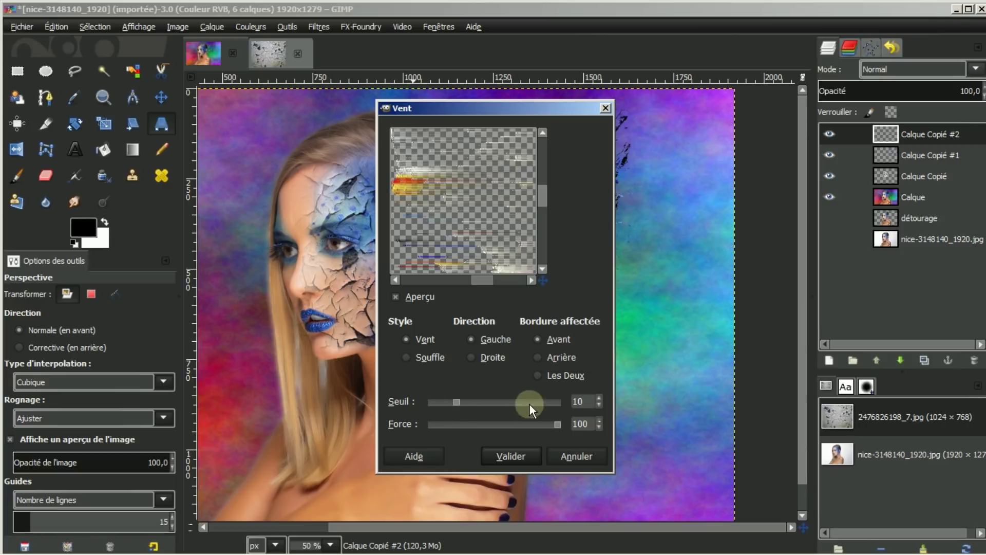
{"action": "left_click", "coordinate": [599, 405]}
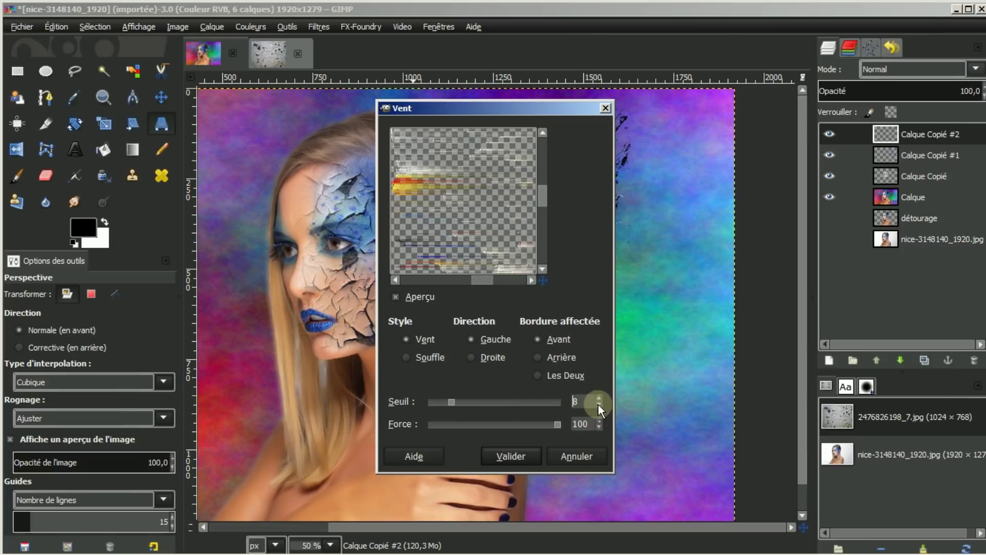
{"action": "left_click", "coordinate": [598, 405]}
{"action": "left_click", "coordinate": [599, 404]}
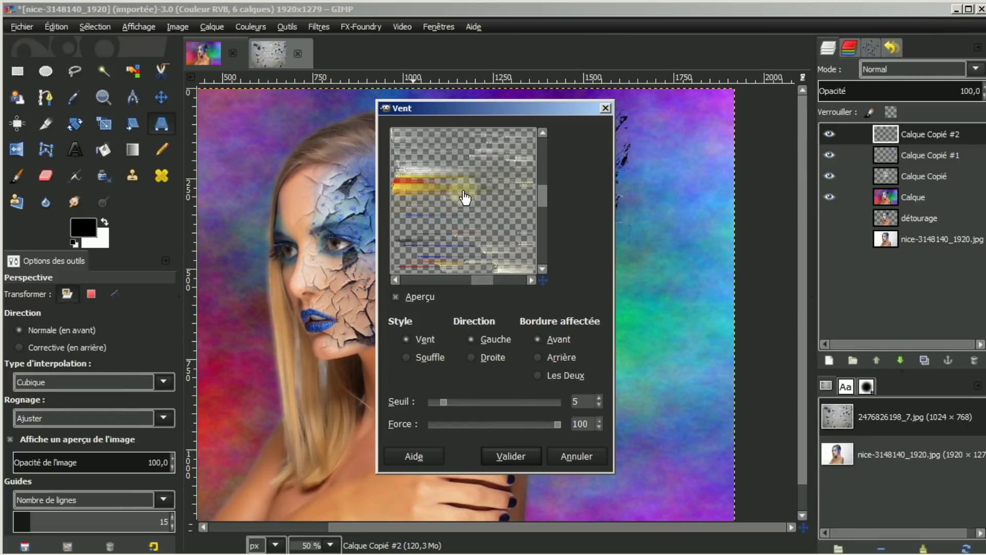
{"action": "left_click", "coordinate": [407, 356]}
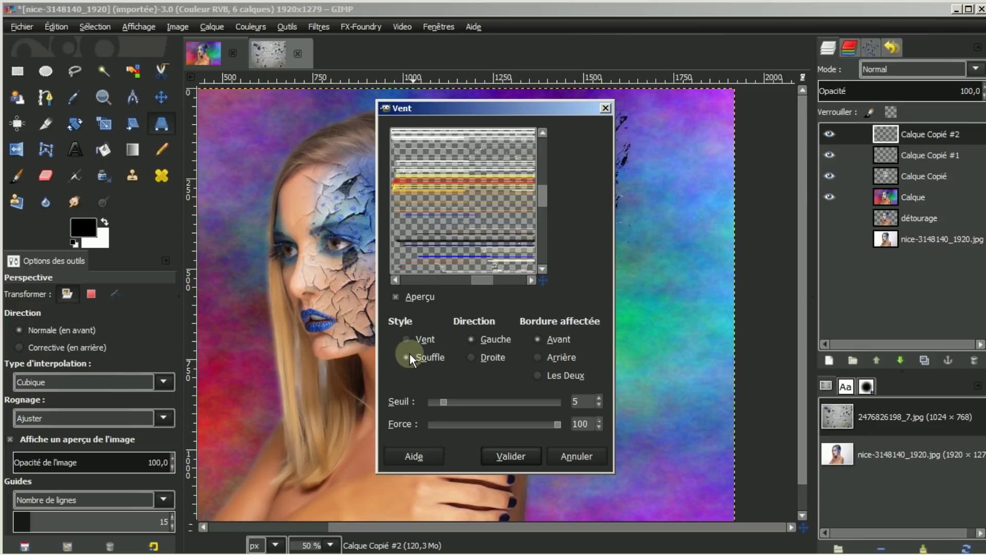
{"action": "left_click", "coordinate": [405, 340]}
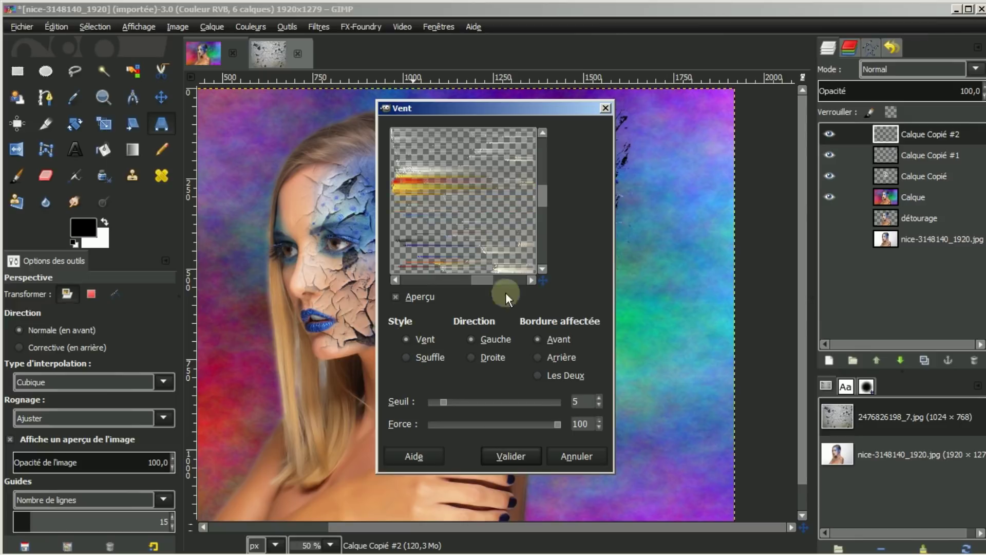
{"action": "left_click", "coordinate": [510, 455]}
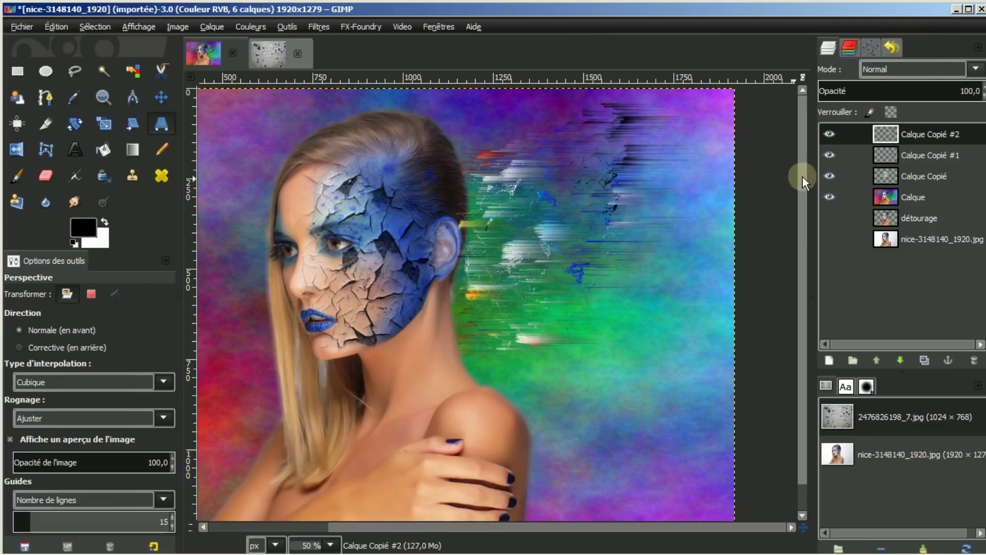
Hide the wind-streak Calque Copié #2 and make Calque Copié #1 the active layer.
{"action": "left_click", "coordinate": [829, 154]}
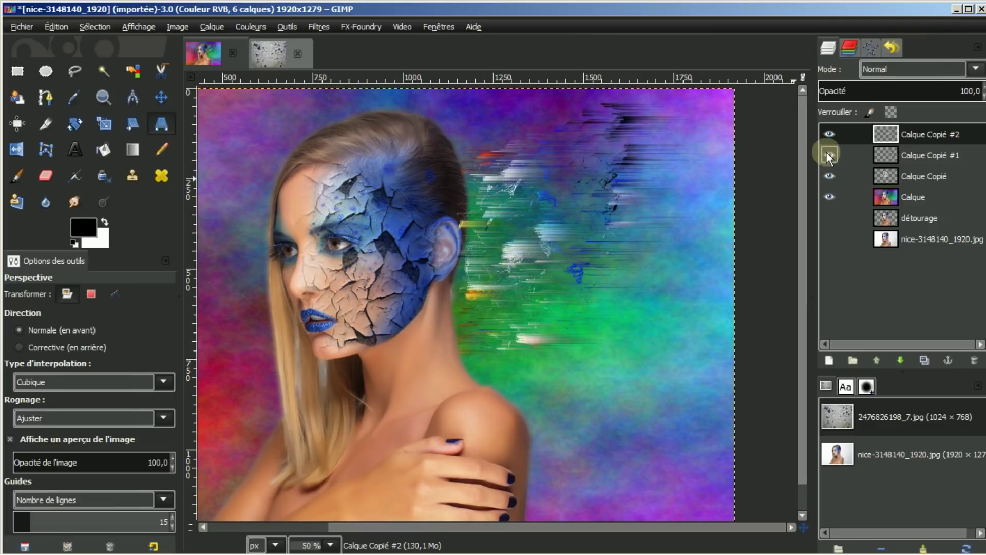
{"action": "left_click", "coordinate": [829, 134]}
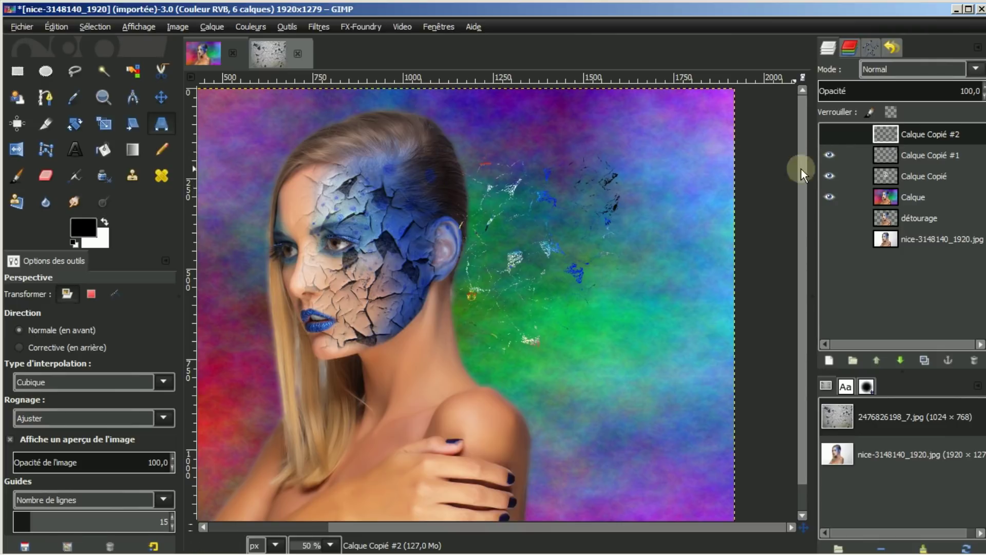
{"action": "left_click", "coordinate": [897, 155]}
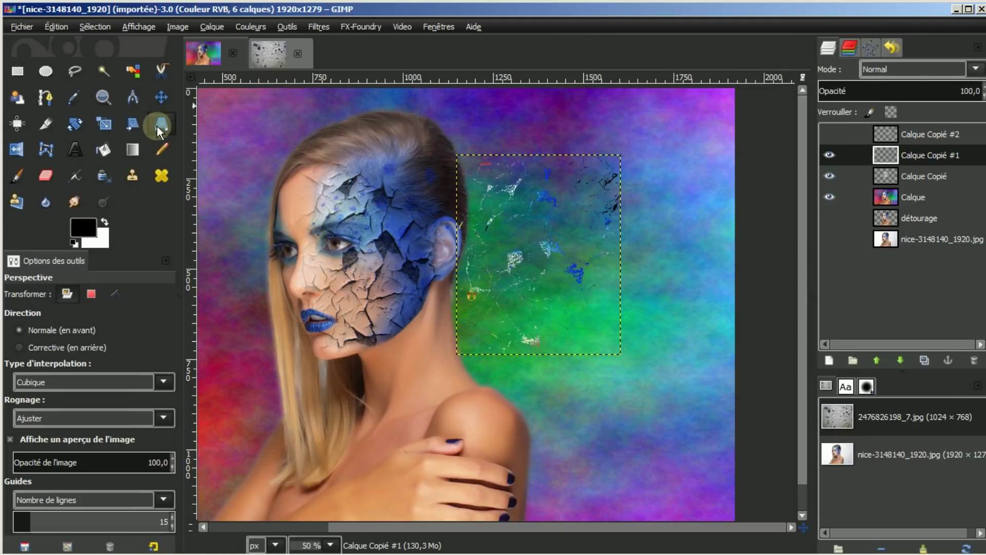
Perspective-warp Calque Copié #1, pulling the top-right corner up and out and the bottom-right slightly out.
{"action": "left_click", "coordinate": [525, 234]}
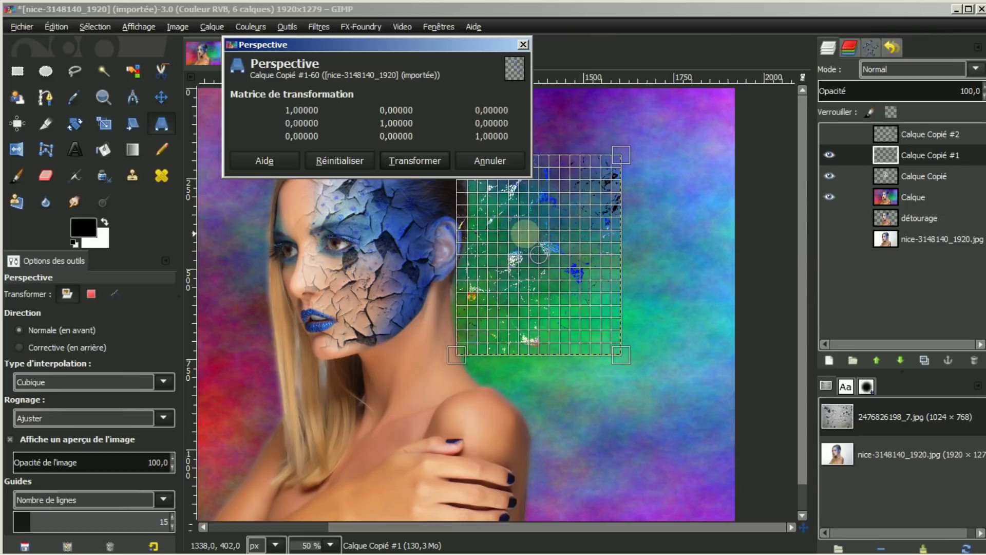
{"action": "mouse_move", "coordinate": [621, 154]}
{"action": "left_mouse_down"}
{"action": "mouse_move", "coordinate": [633, 142]}
{"action": "mouse_move", "coordinate": [636, 93]}
{"action": "left_mouse_up"}
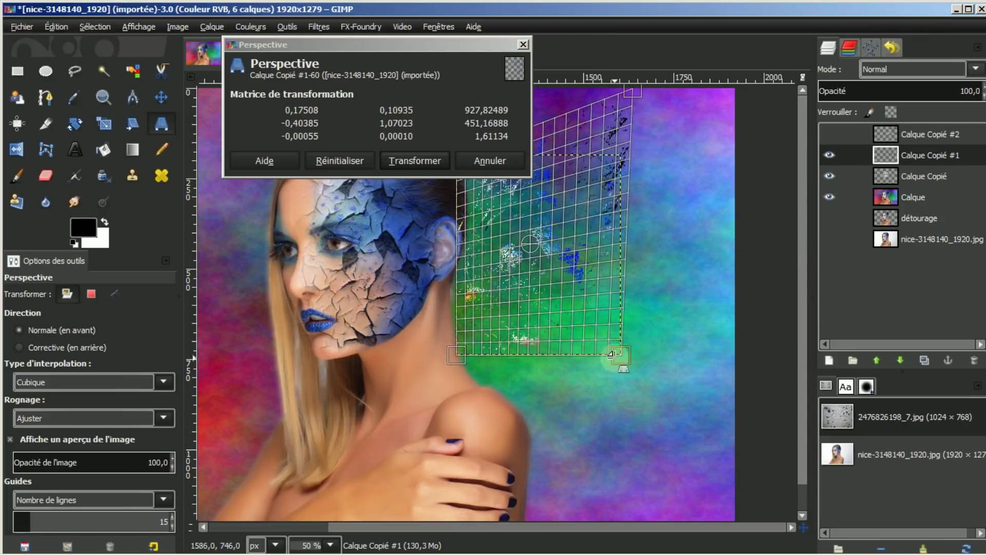
{"action": "left_click_drag", "start_coordinate": [622, 354], "coordinate": [633, 358]}
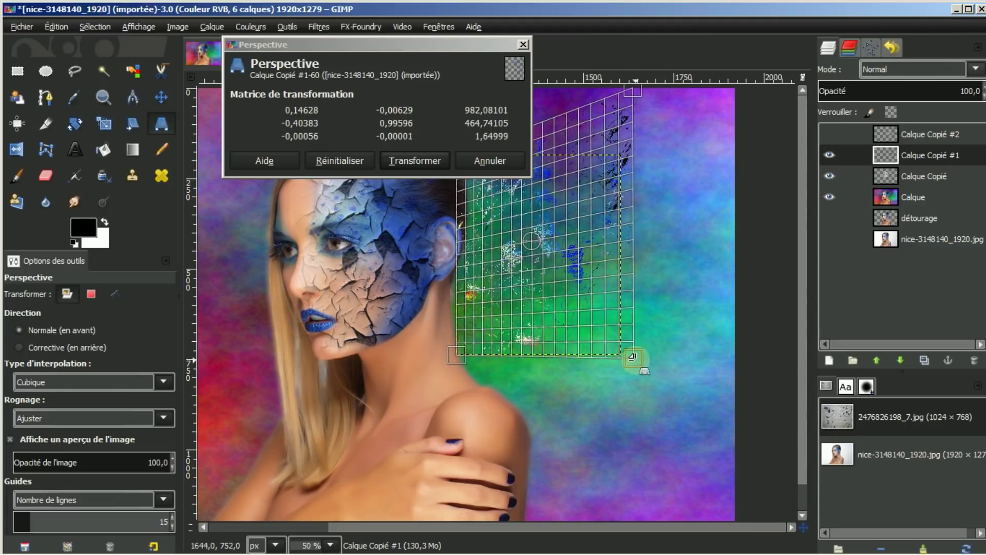
{"action": "left_click", "coordinate": [412, 161]}
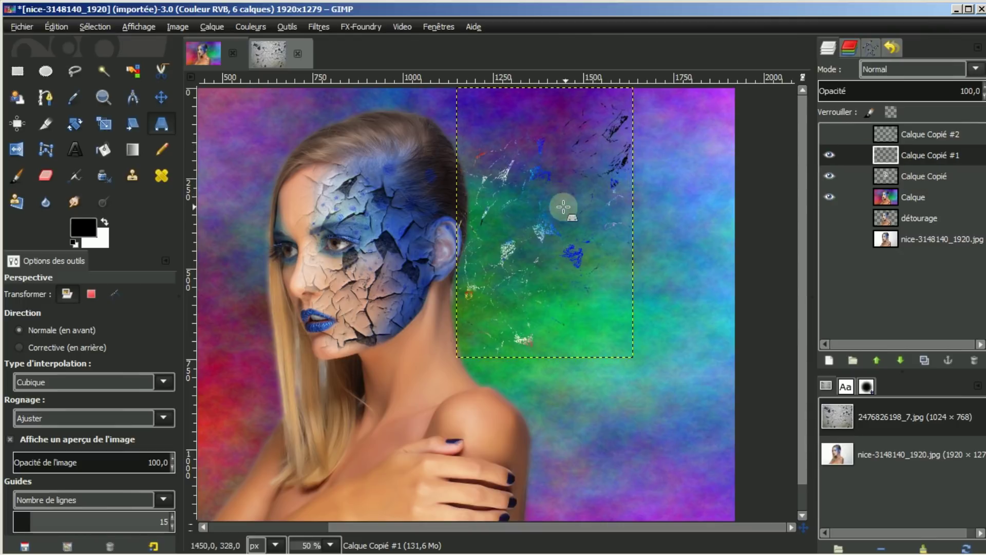
Swirl Calque Copié #1 anticlockwise with Déformation interactive at radius 250 and strength 1,00.
{"action": "left_click", "coordinate": [320, 27]}
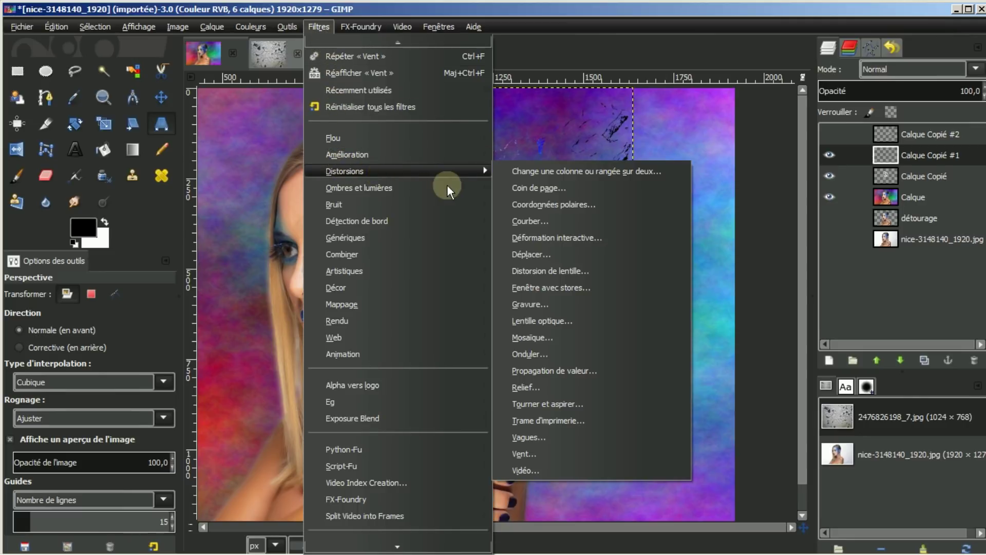
{"action": "mouse_move", "coordinate": [344, 171]}
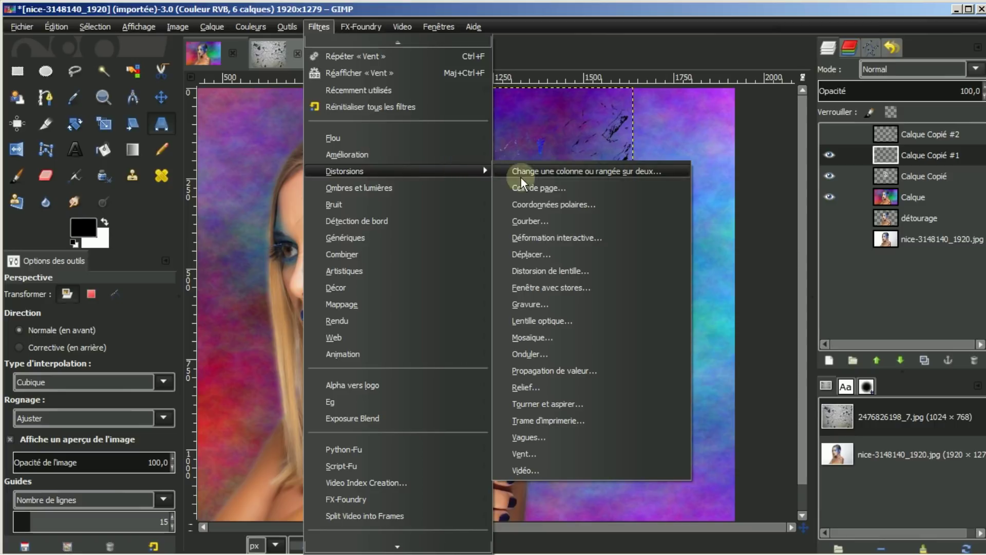
{"action": "left_click", "coordinate": [537, 238]}
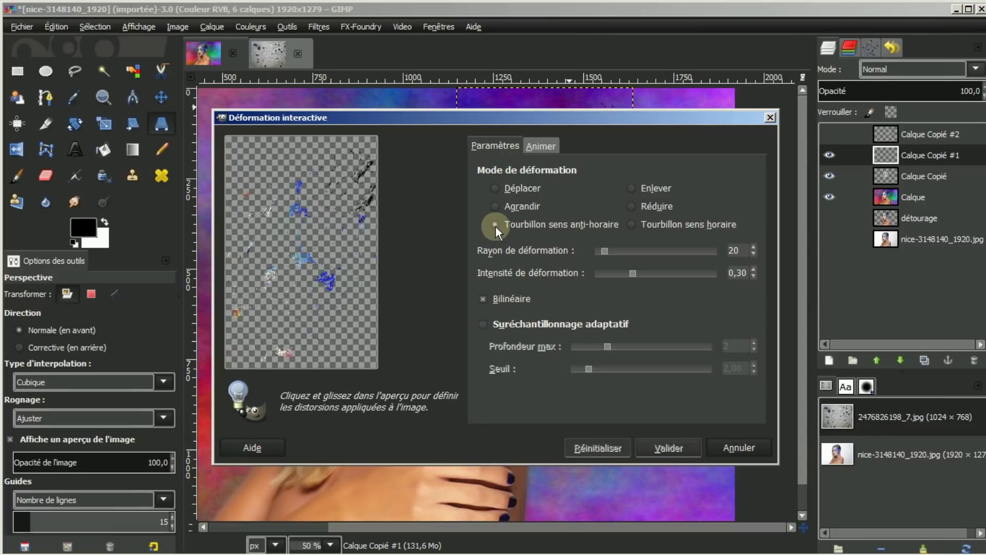
{"action": "left_click_drag", "start_coordinate": [633, 270], "coordinate": [726, 272]}
{"action": "left_click_drag", "start_coordinate": [605, 251], "coordinate": [720, 254]}
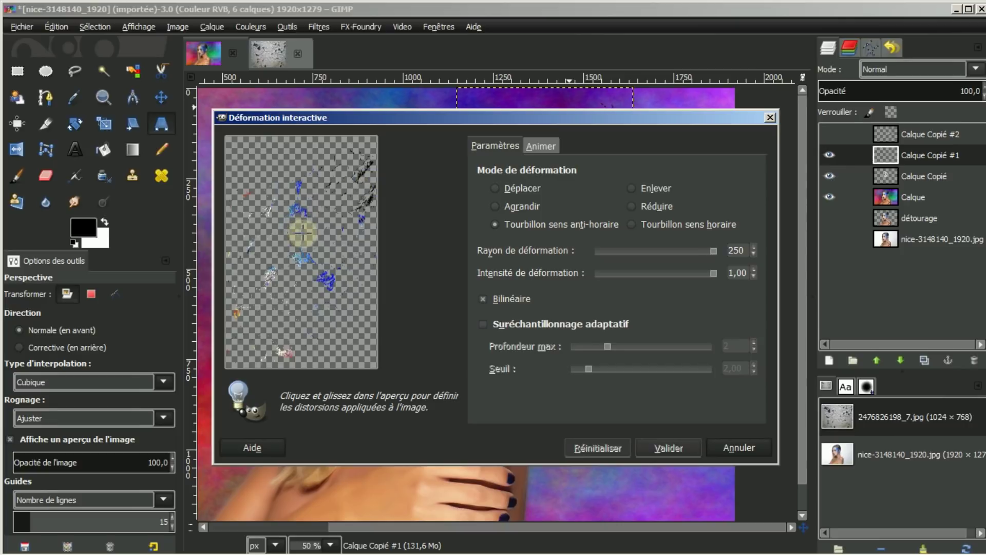
{"action": "left_click_drag", "start_coordinate": [311, 221], "coordinate": [303, 234]}
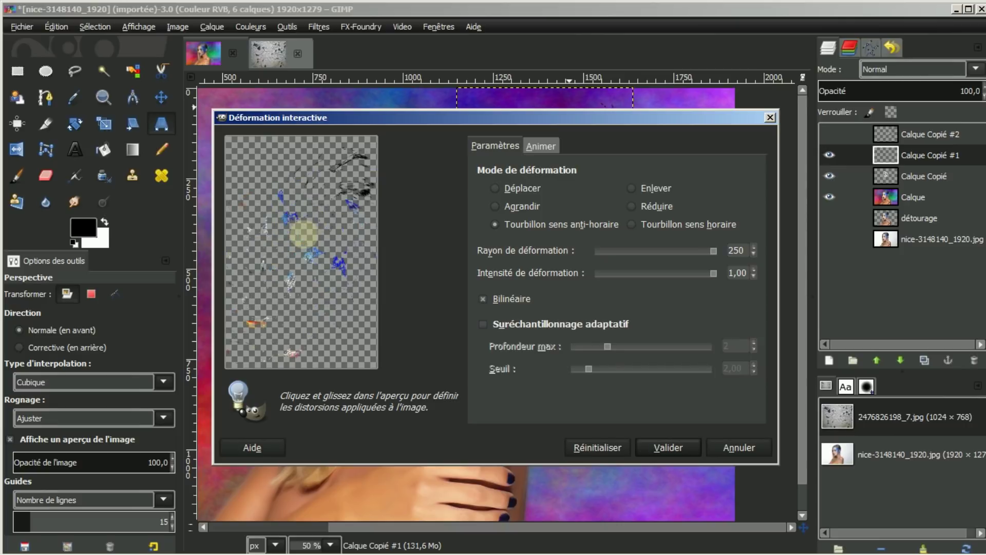
{"action": "left_click", "coordinate": [668, 448]}
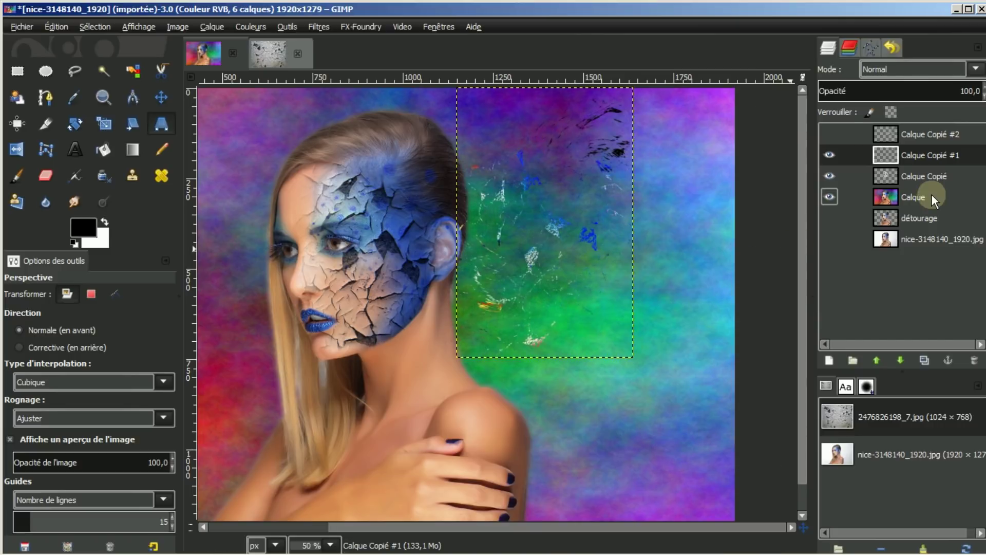
Show Calque Copié #2 again and nudge Calque Copié #1 by -6, 14 with the Move tool.
{"action": "left_click", "coordinate": [828, 134]}
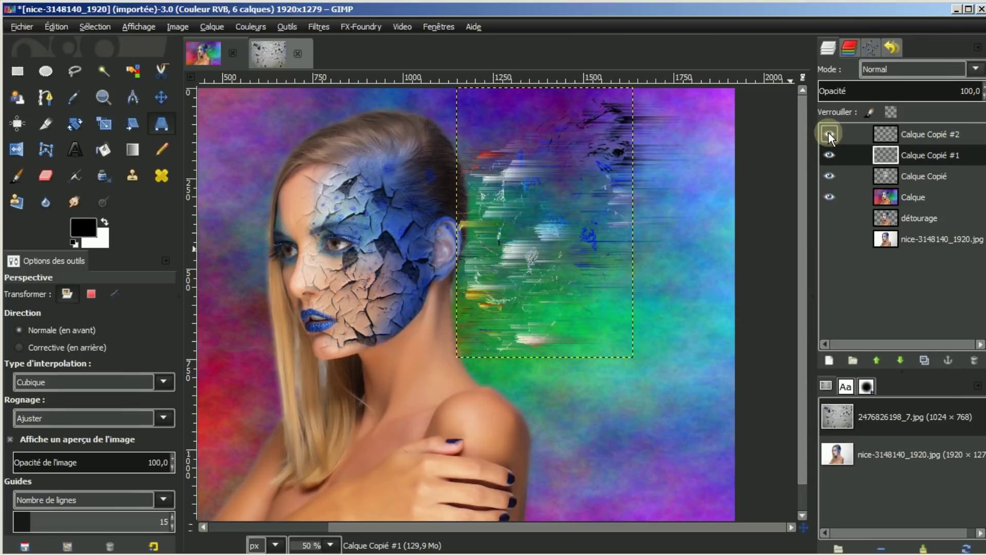
{"action": "left_click", "coordinate": [910, 154]}
{"action": "left_click", "coordinate": [828, 172]}
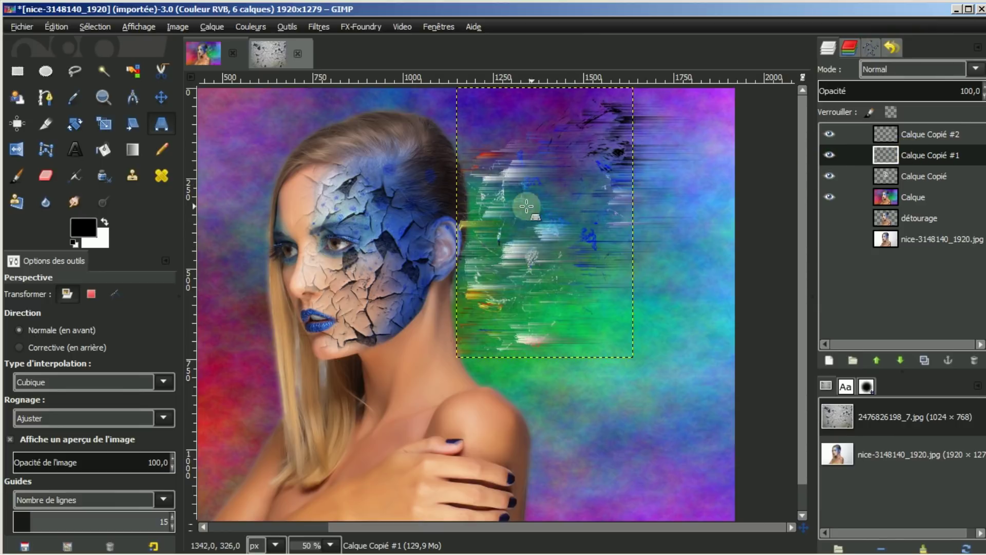
{"action": "left_click", "coordinate": [157, 96]}
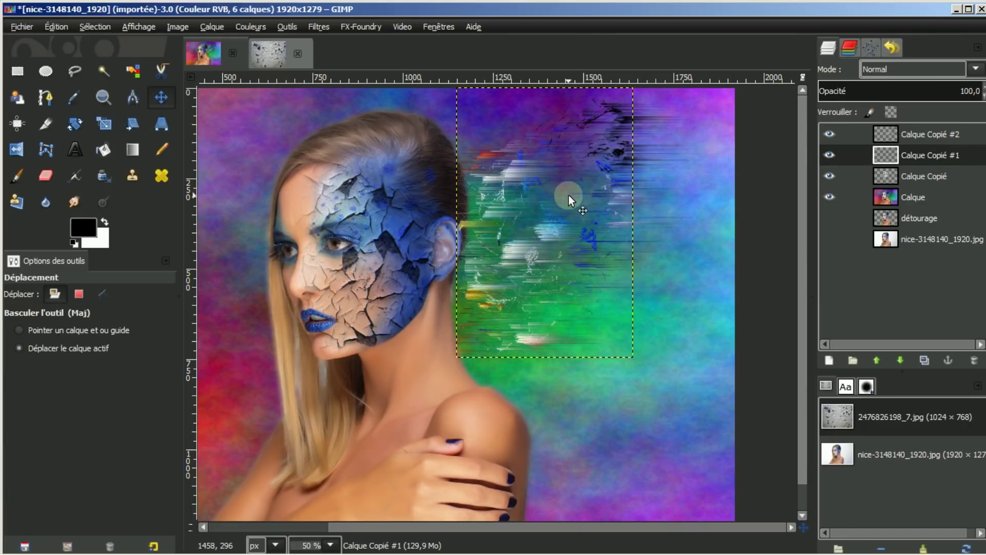
{"action": "left_click_drag", "start_coordinate": [568, 195], "coordinate": [566, 202]}
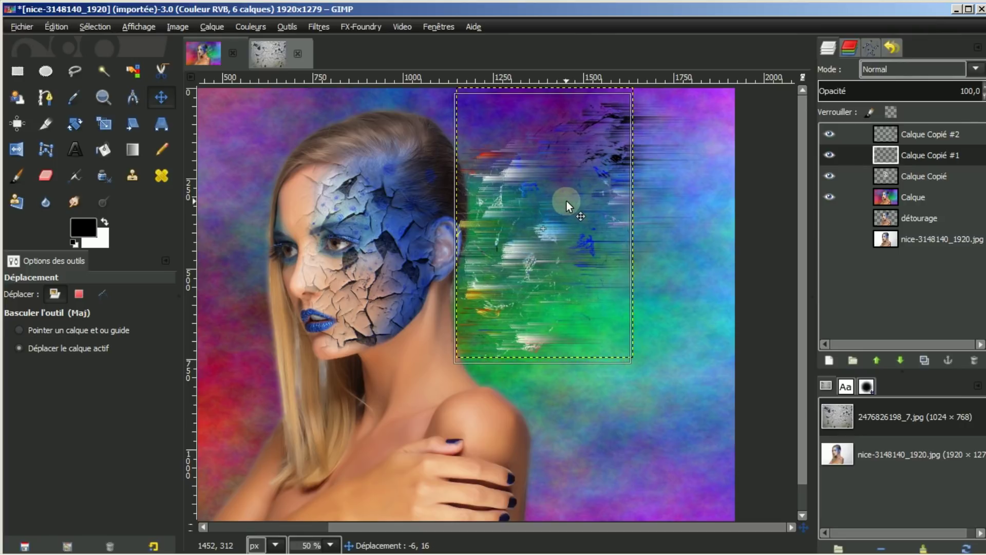
{"action": "left_click_drag", "start_coordinate": [566, 201], "coordinate": [566, 202]}
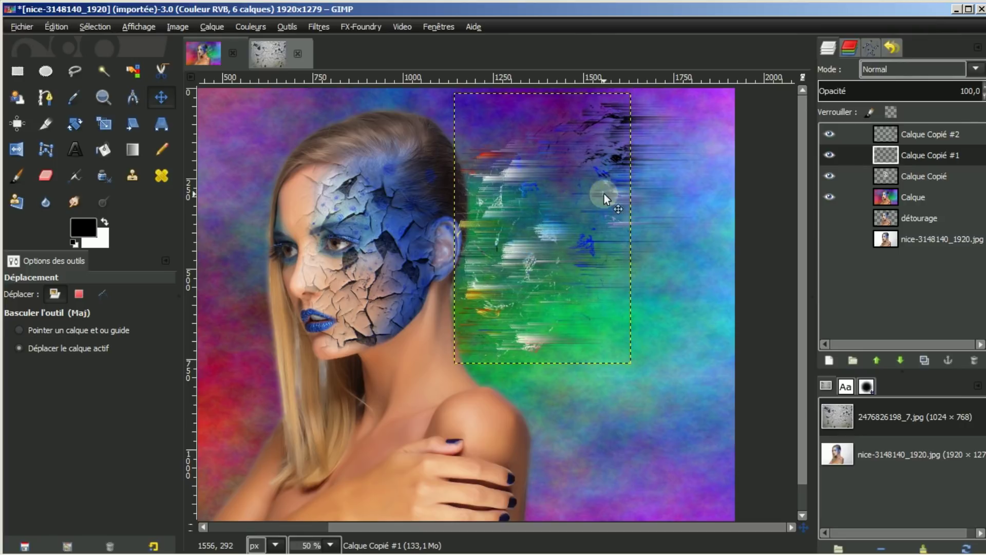
Merge Calque Copié #2 down into Calque Copié #1 and shift the result 8 px left.
{"action": "left_click", "coordinate": [929, 134]}
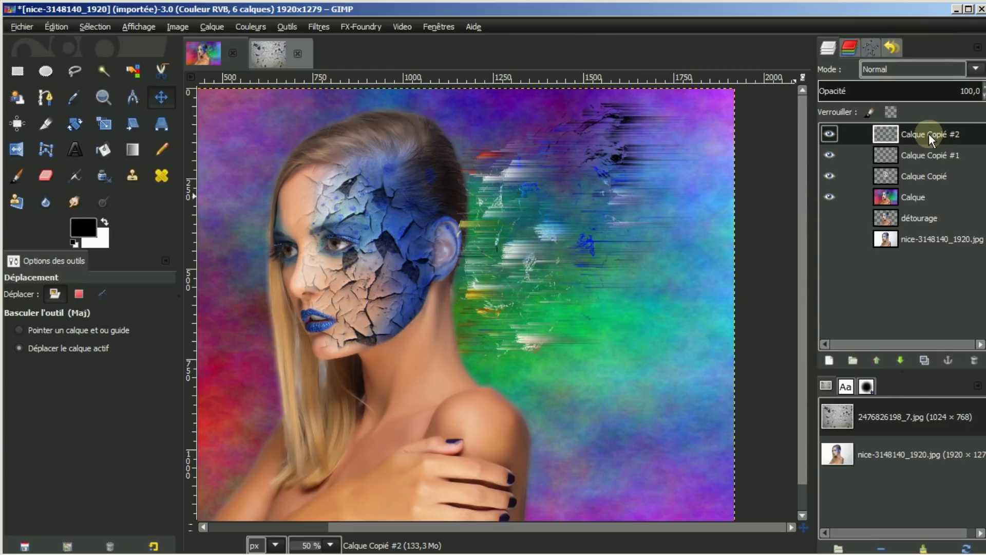
{"action": "right_click", "coordinate": [928, 134]}
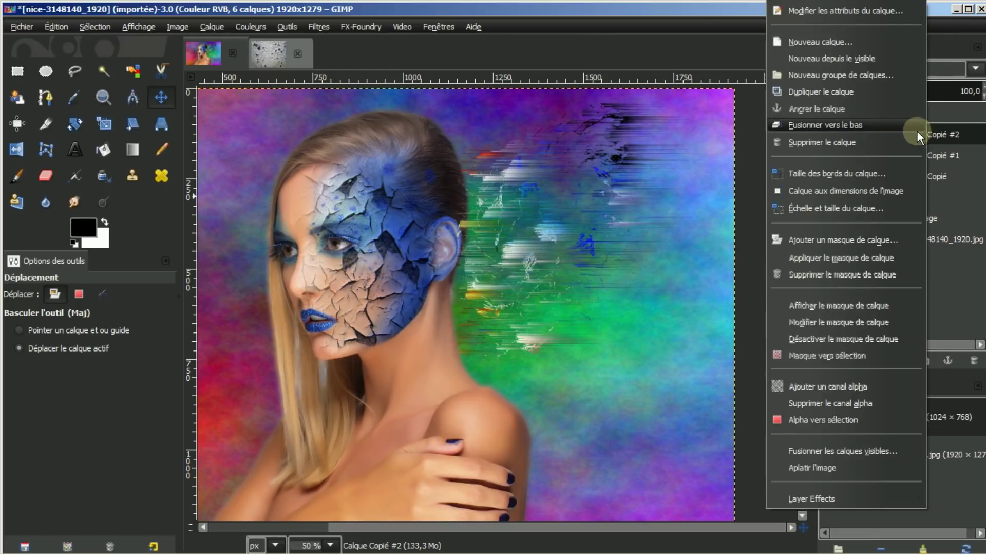
{"action": "left_click", "coordinate": [886, 125]}
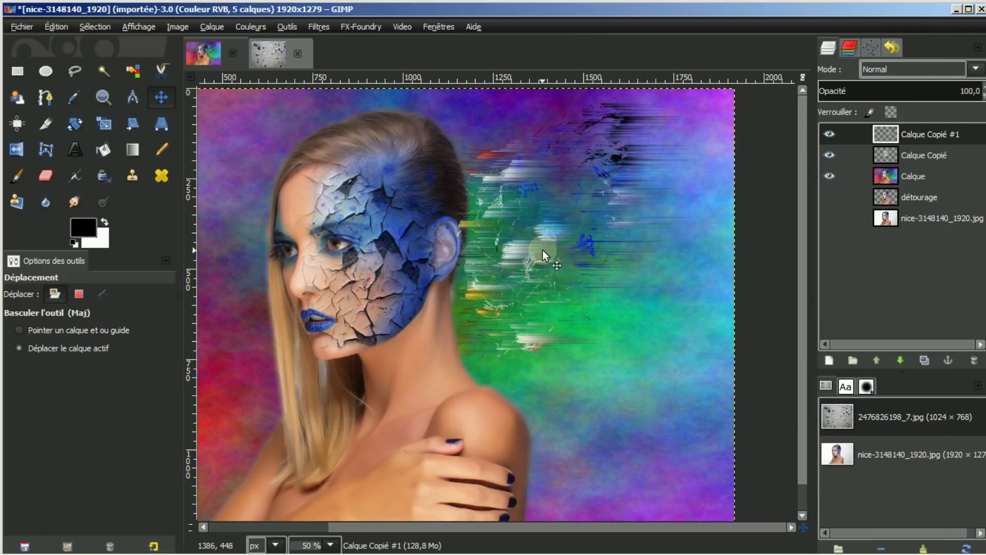
{"action": "left_click_drag", "start_coordinate": [542, 250], "coordinate": [492, 253]}
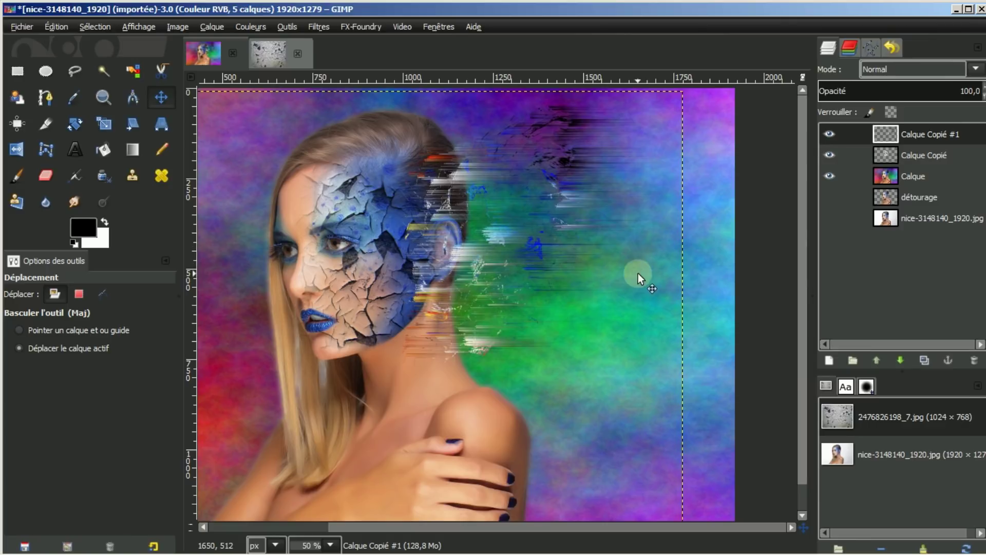
Expand the merged Calque Copié #1 to the full image size.
{"action": "scroll", "coordinate": [626, 284], "scroll_direction": "down", "scroll_amount": 1}
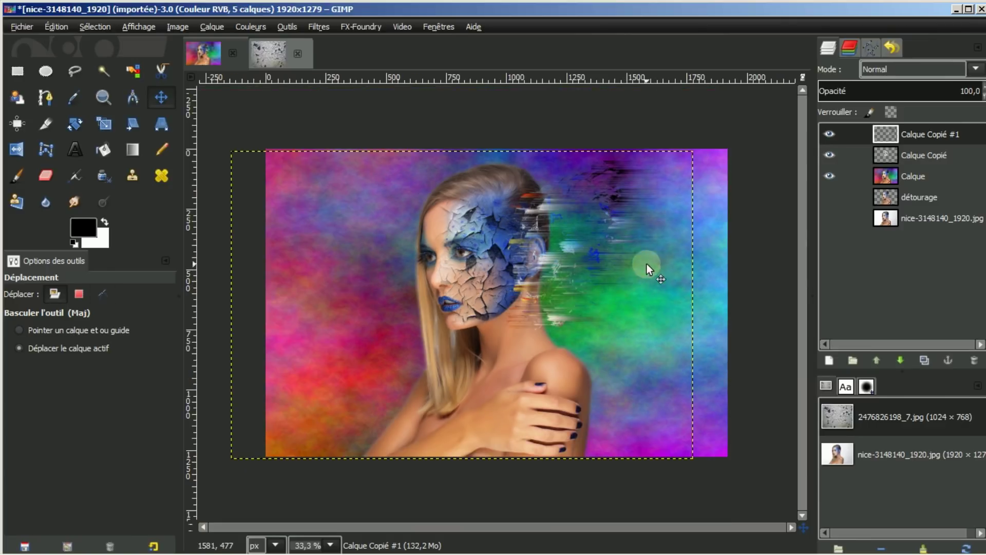
{"action": "left_click", "coordinate": [920, 134]}
{"action": "right_click", "coordinate": [928, 137]}
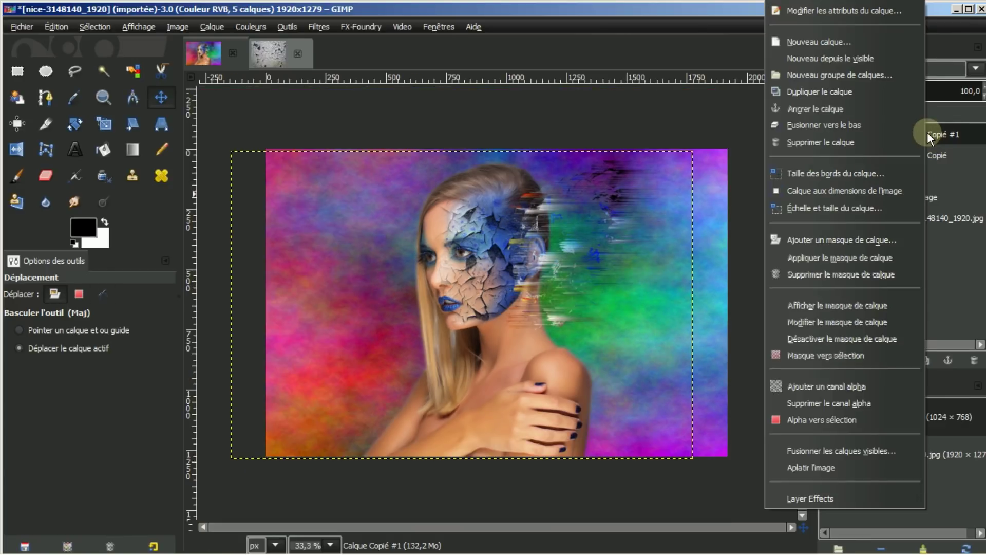
{"action": "left_click", "coordinate": [832, 191]}
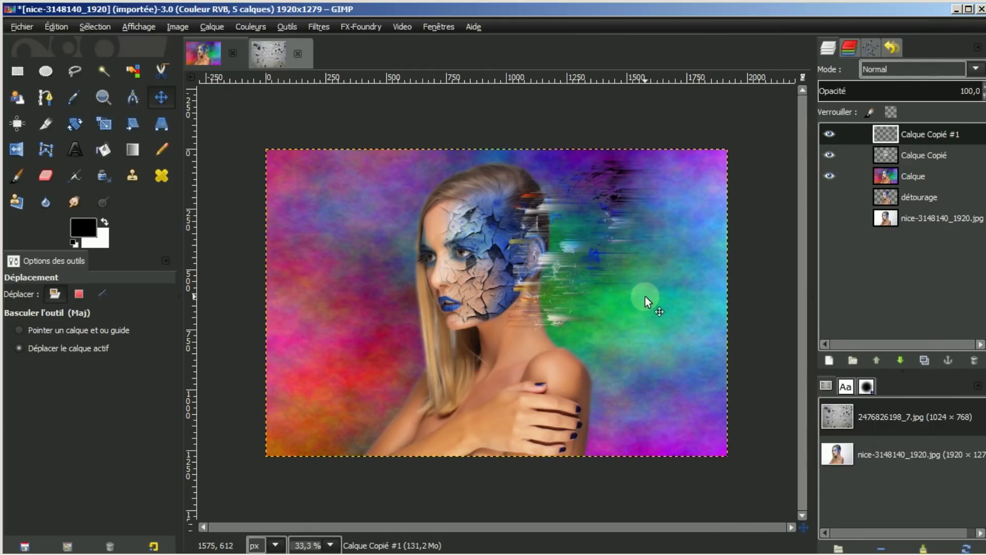
{"action": "scroll", "coordinate": [645, 297], "scroll_direction": "up", "scroll_amount": 1}
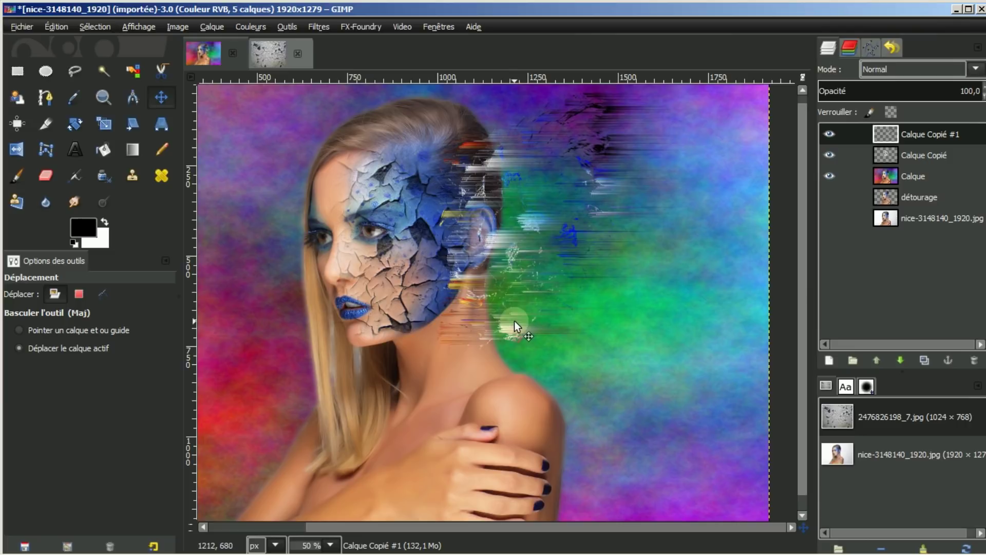
Set the eraser to size 150,85 and opacity 21,6, then softly erase the streaks along the neck.
{"action": "left_click", "coordinate": [44, 178]}
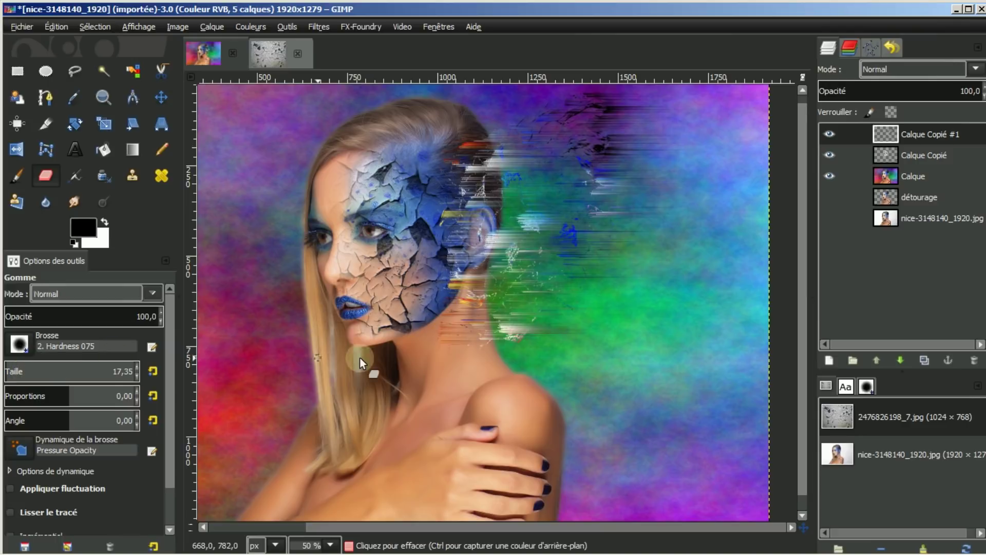
{"action": "left_click_drag", "start_coordinate": [10, 371], "coordinate": [25, 368]}
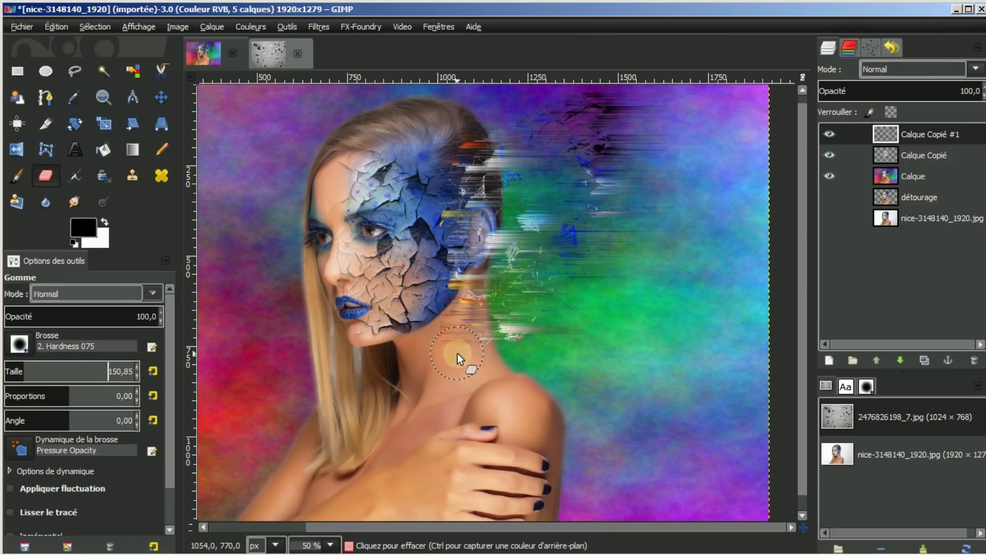
{"action": "left_click_drag", "start_coordinate": [26, 316], "coordinate": [37, 316]}
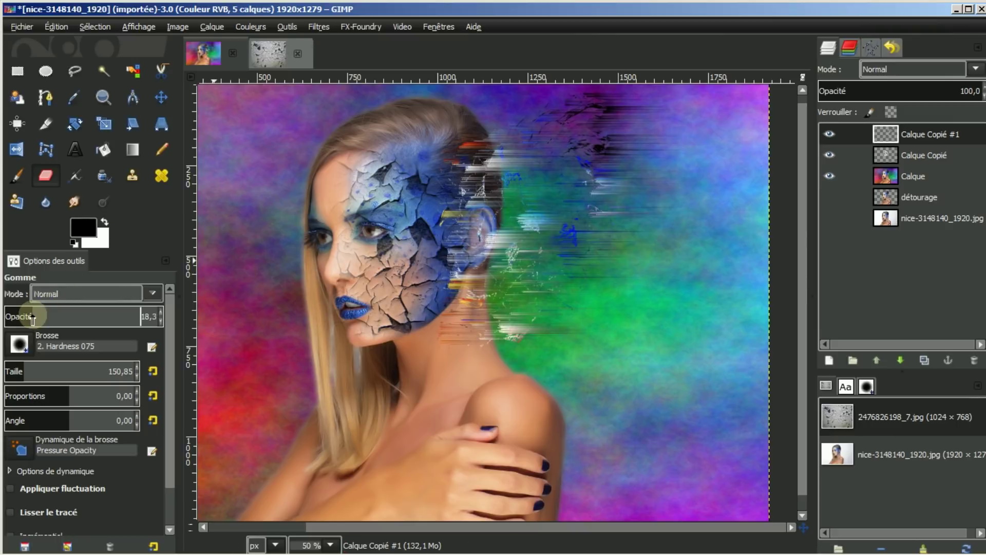
{"action": "left_click", "coordinate": [455, 341]}
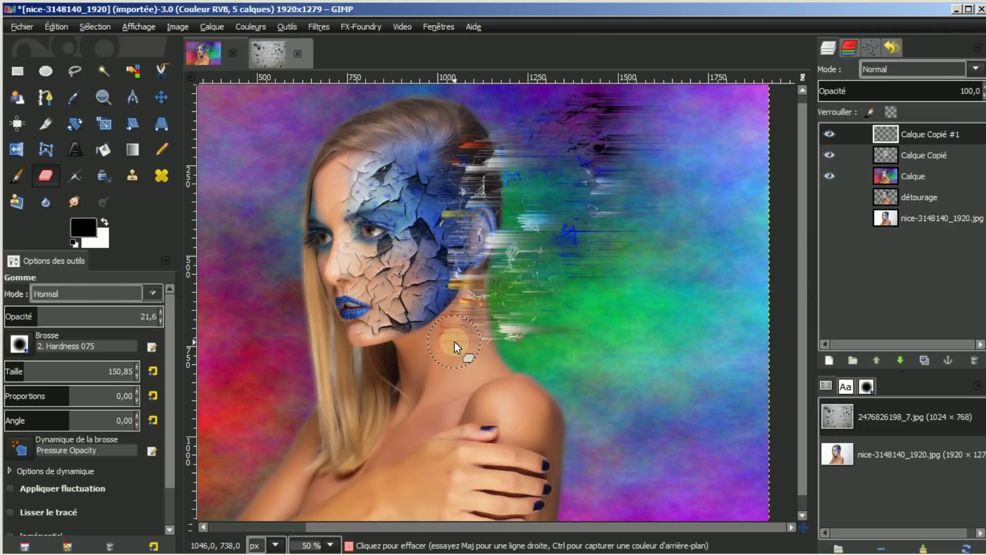
{"action": "mouse_move", "coordinate": [451, 342]}
{"action": "left_mouse_down"}
{"action": "mouse_move", "coordinate": [511, 353]}
{"action": "mouse_move", "coordinate": [484, 340]}
{"action": "left_mouse_up"}
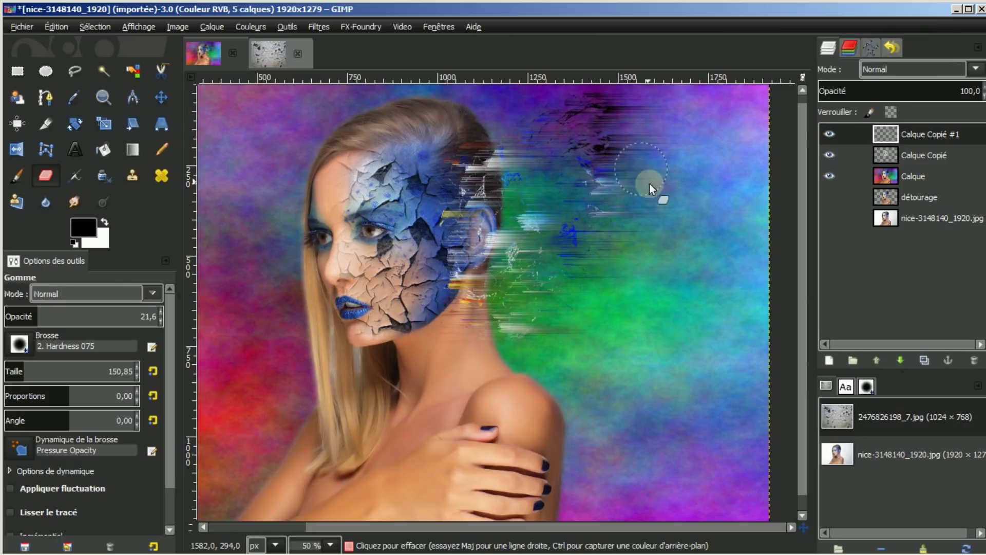
{"action": "scroll", "coordinate": [645, 264], "scroll_direction": "down", "scroll_amount": 1}
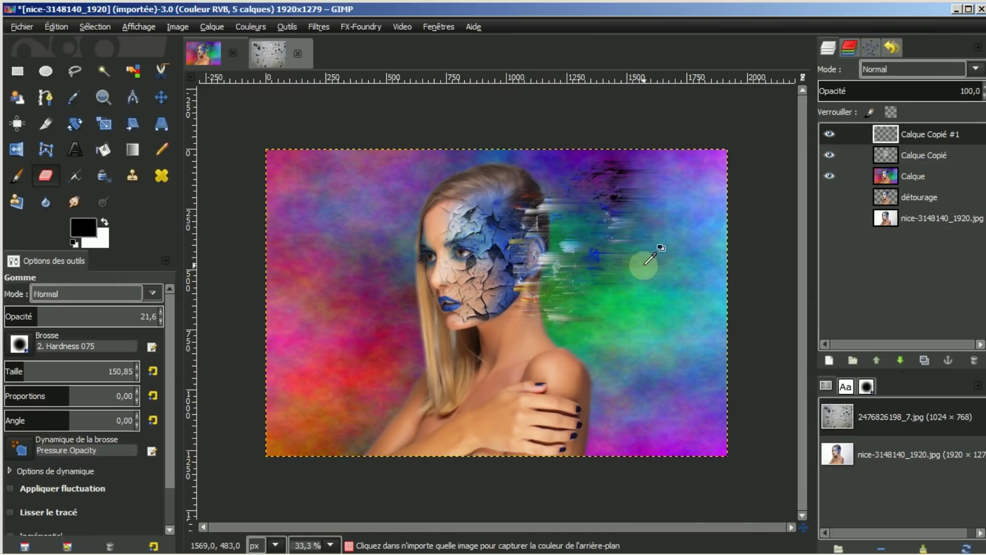